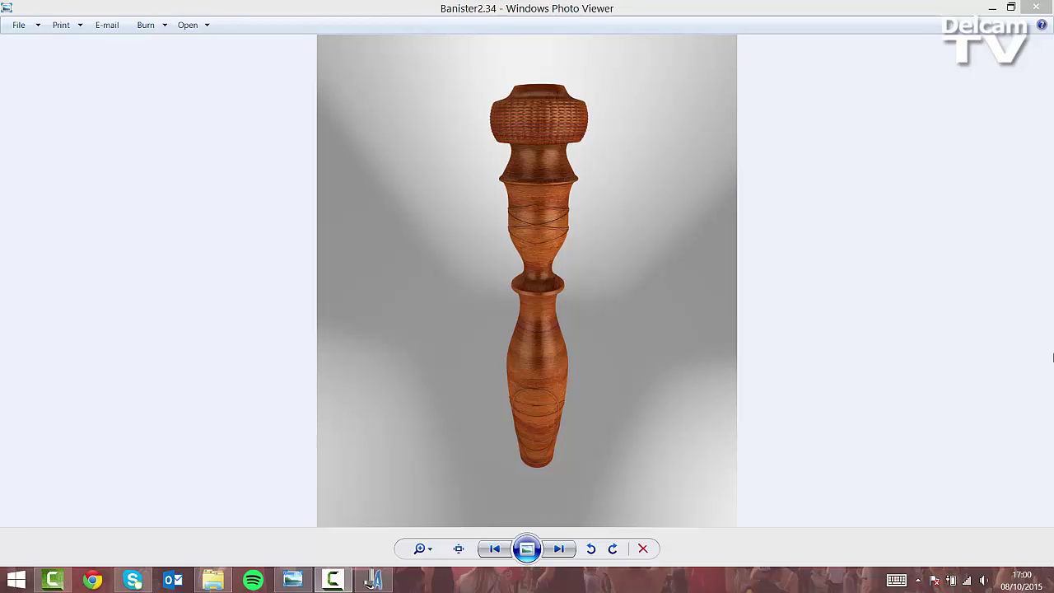
Switch to ArtCAM Insignia and create a new 300 x 300 mm model at a resolution of 200 x 200 points
left_click(373, 578)
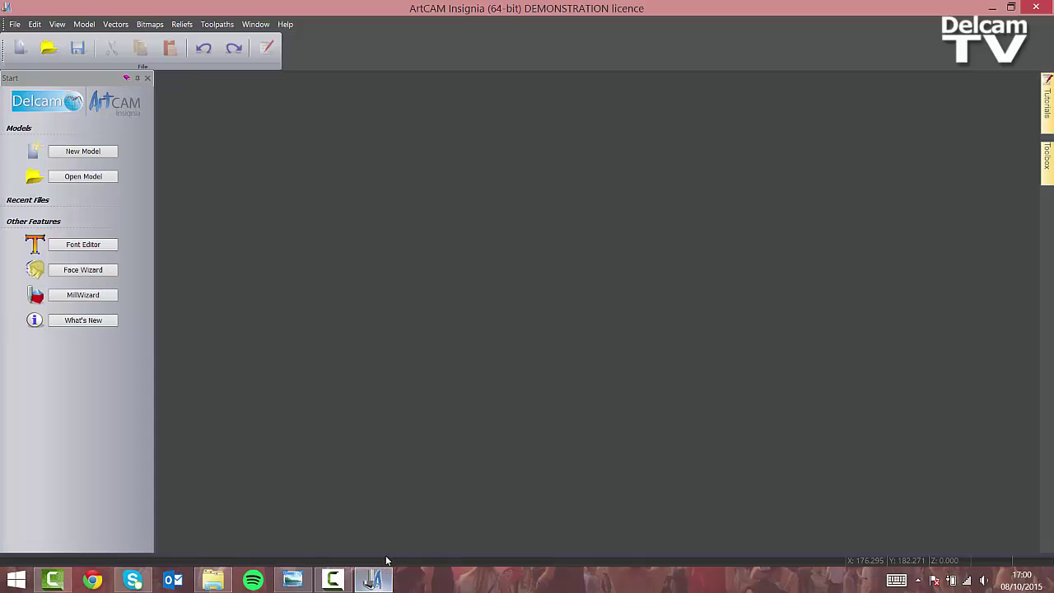
left_click(96, 154)
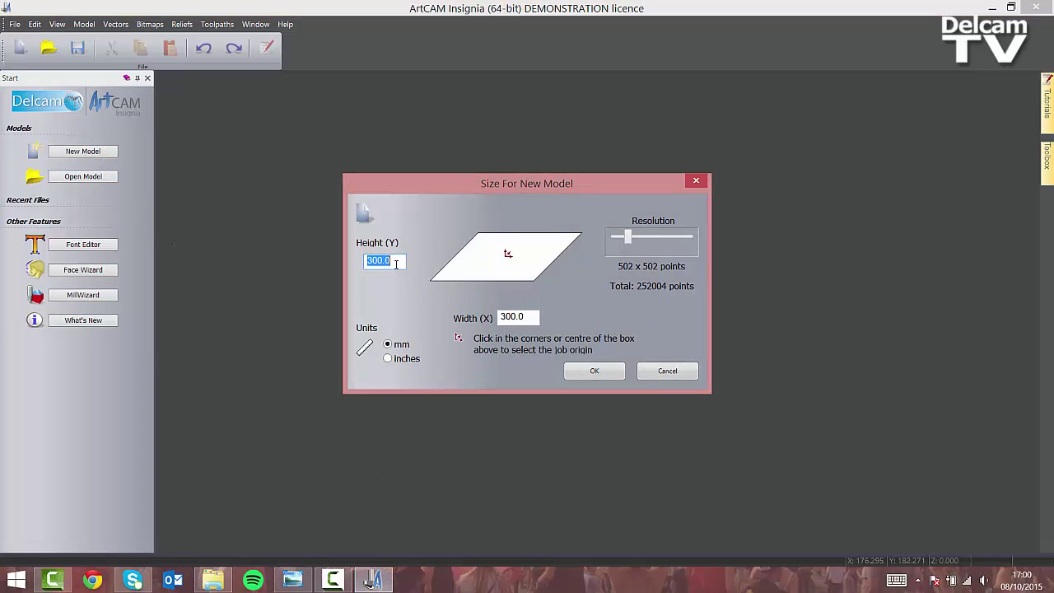
left_click(392, 261)
left_click_drag(628, 237, 614, 239)
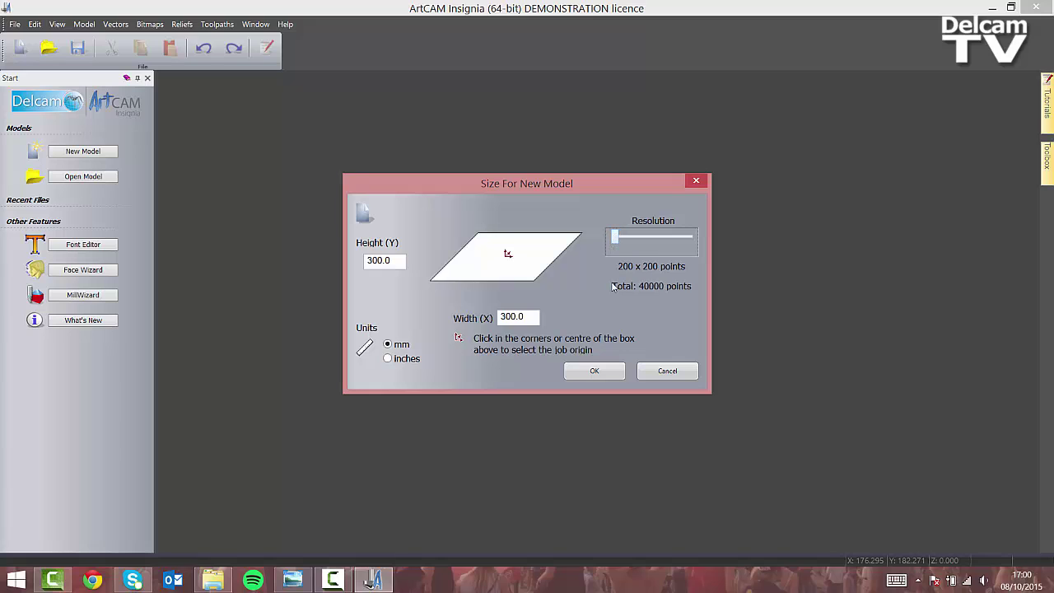
left_click(594, 371)
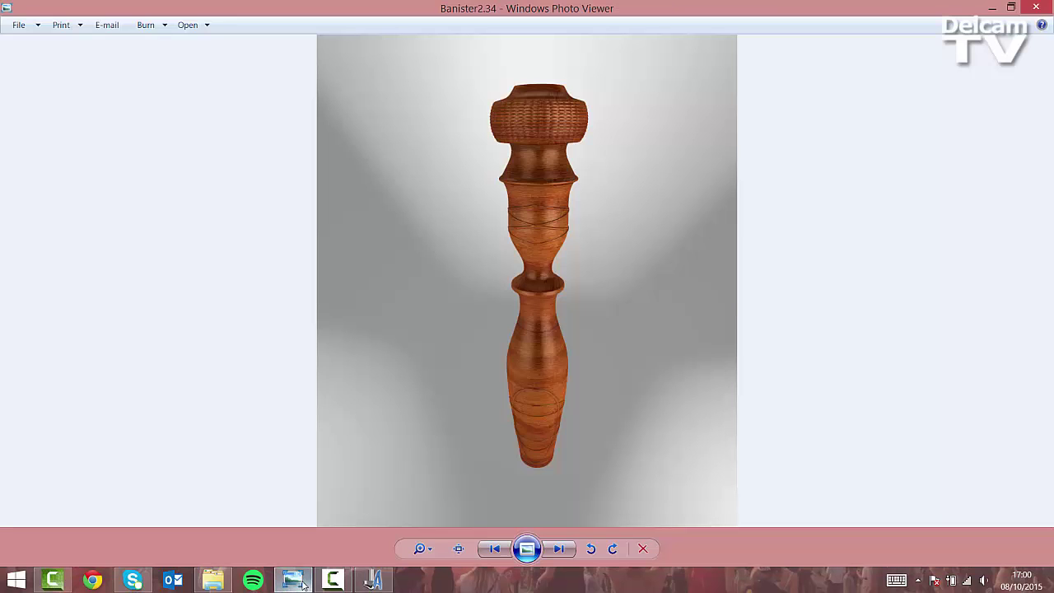
Check the banister reference picture in Windows Photo Viewer, return to ArtCAM Insignia and create a circle of 80 mm radius centred at 0, 0
left_click(292, 579)
left_click(373, 579)
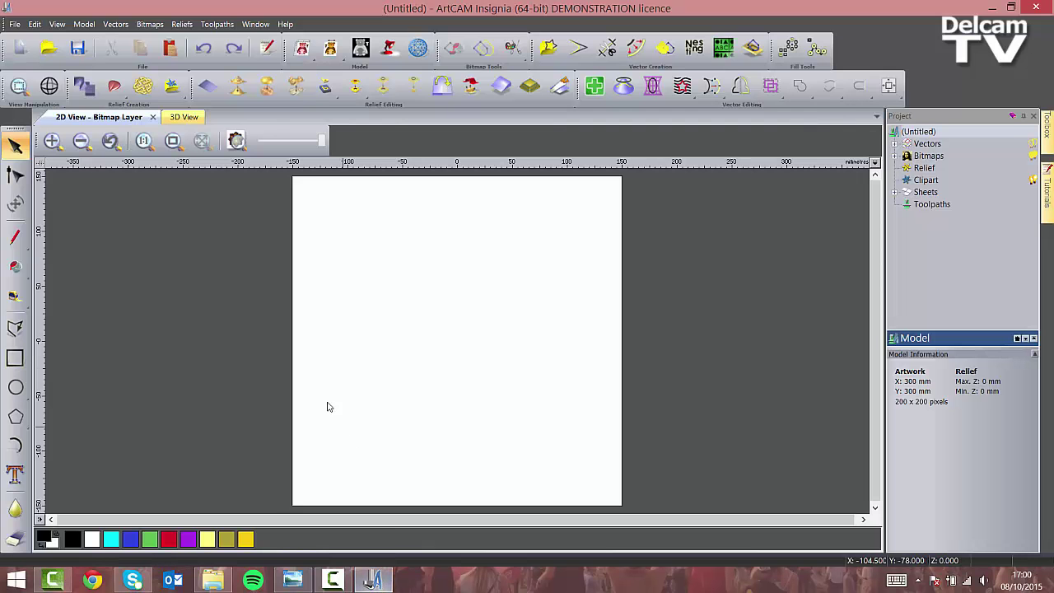
left_click(16, 387)
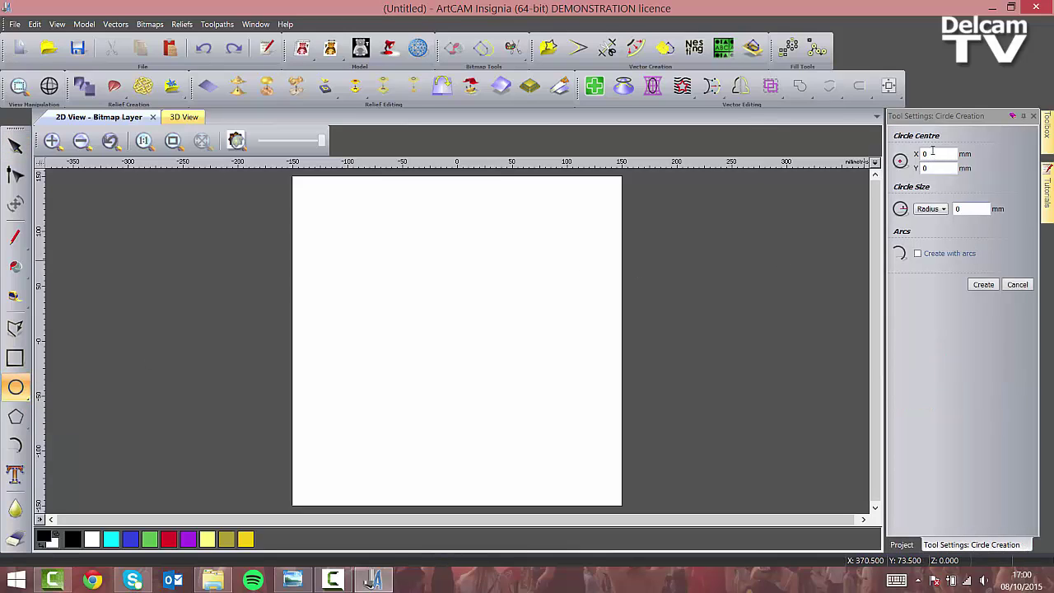
double_click(971, 209)
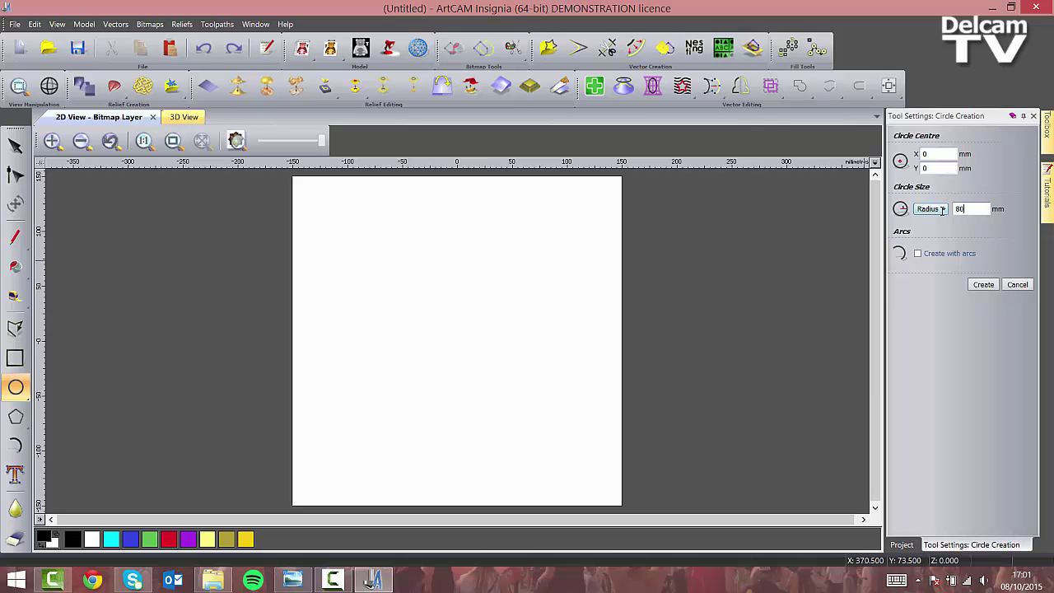
key("Return")
left_click(984, 285)
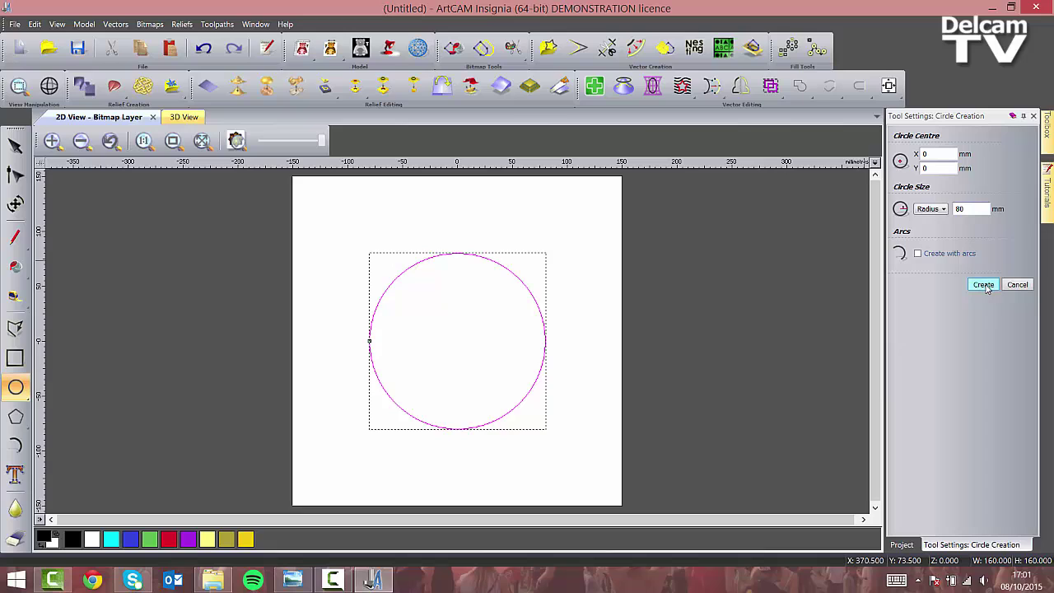
left_click(1034, 116)
left_click(571, 290)
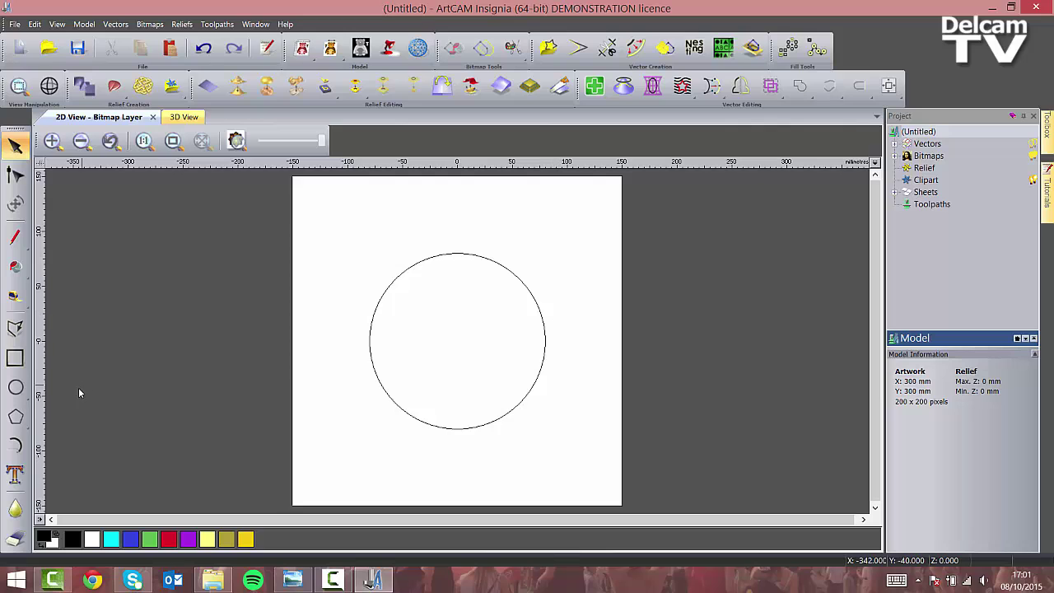
Create an ellipse 260 mm wide and 90 mm high centred at 0, 0 over the circle
left_click(22, 394)
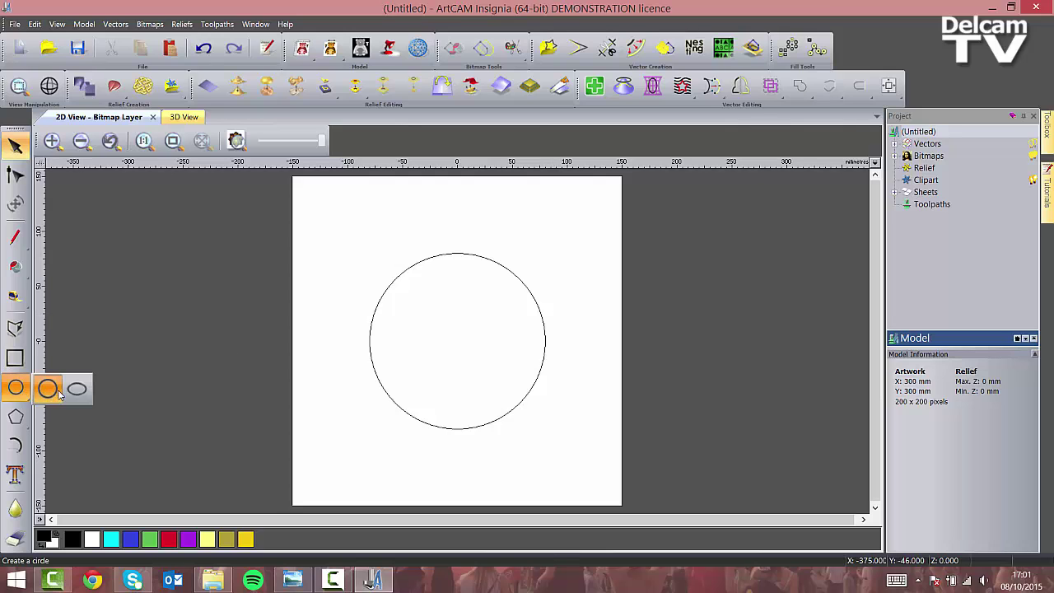
left_click(78, 388)
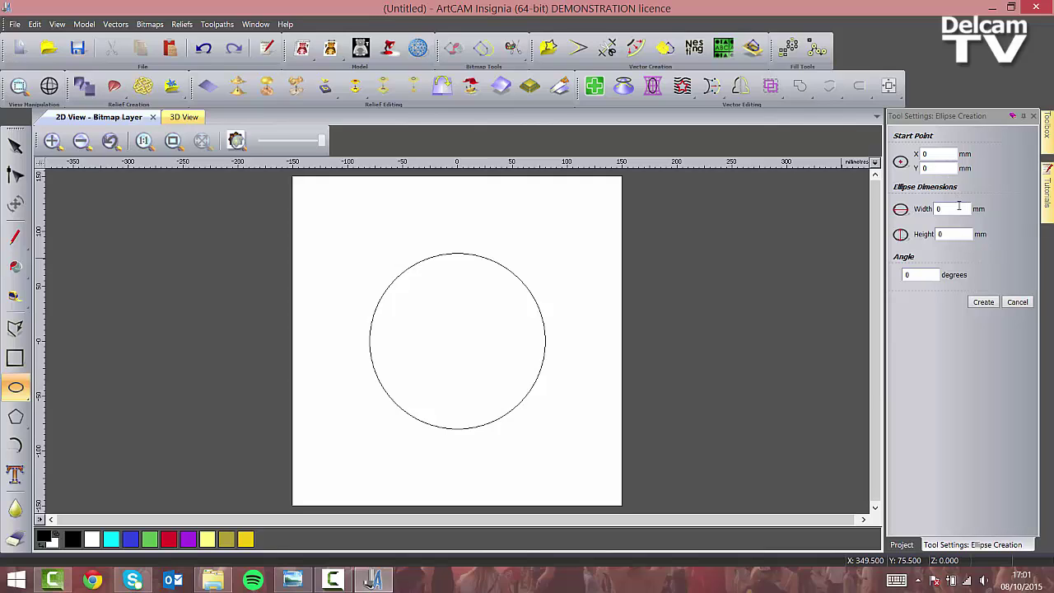
left_click(938, 211)
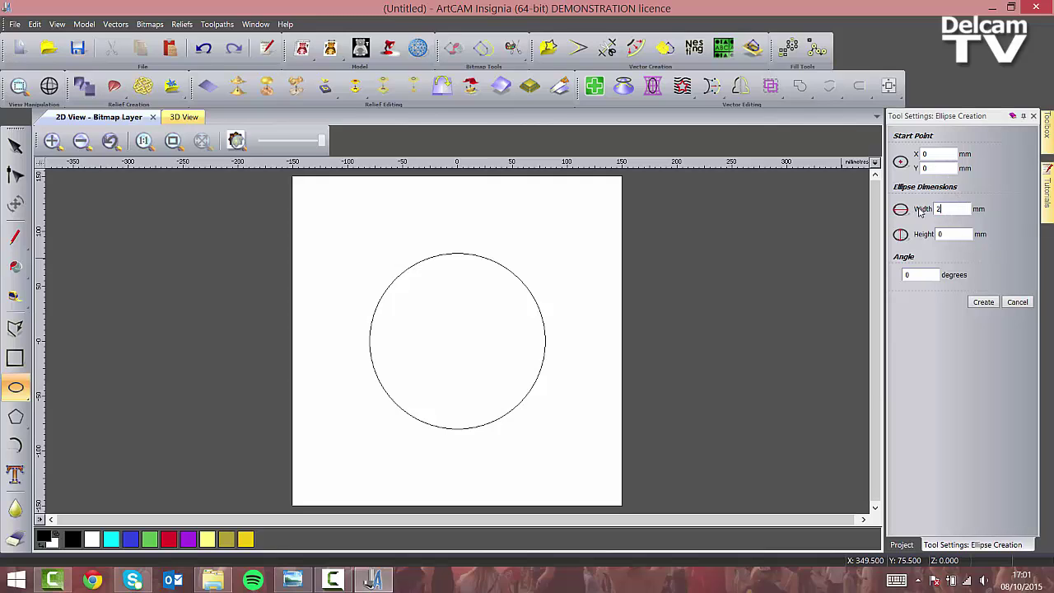
type("260")
left_click(940, 234)
left_click(983, 302)
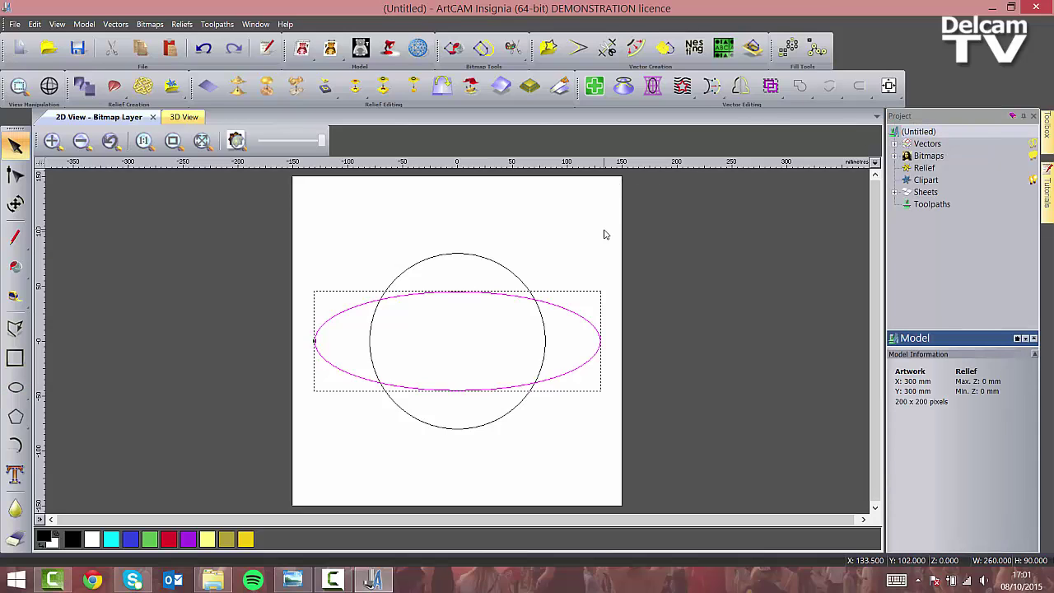
left_click(527, 348)
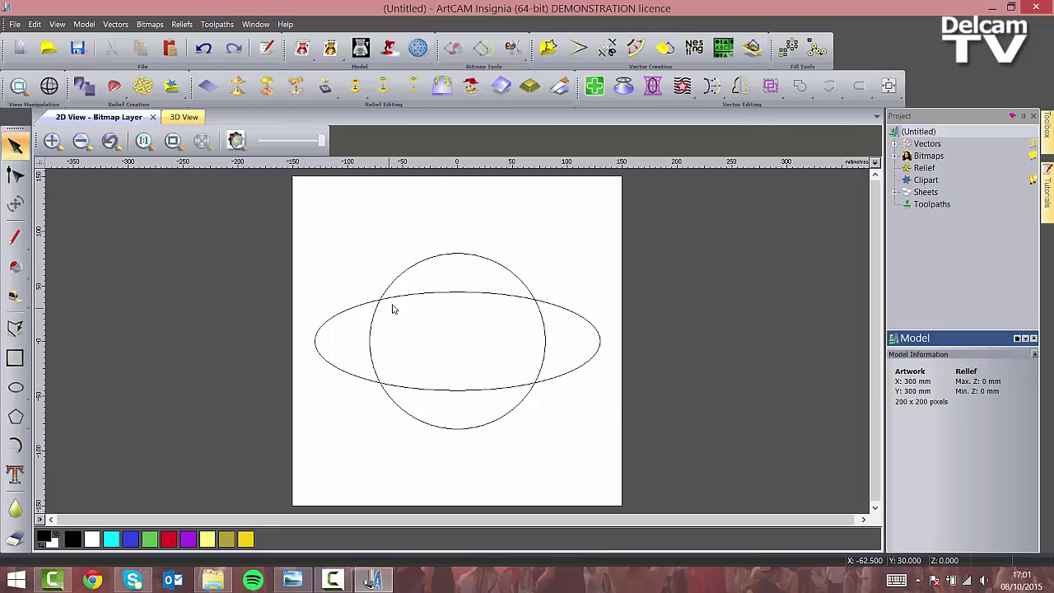
Duplicate the ellipse in place and rotate the copy 90 degrees anticlockwise about its centre
left_click(453, 297)
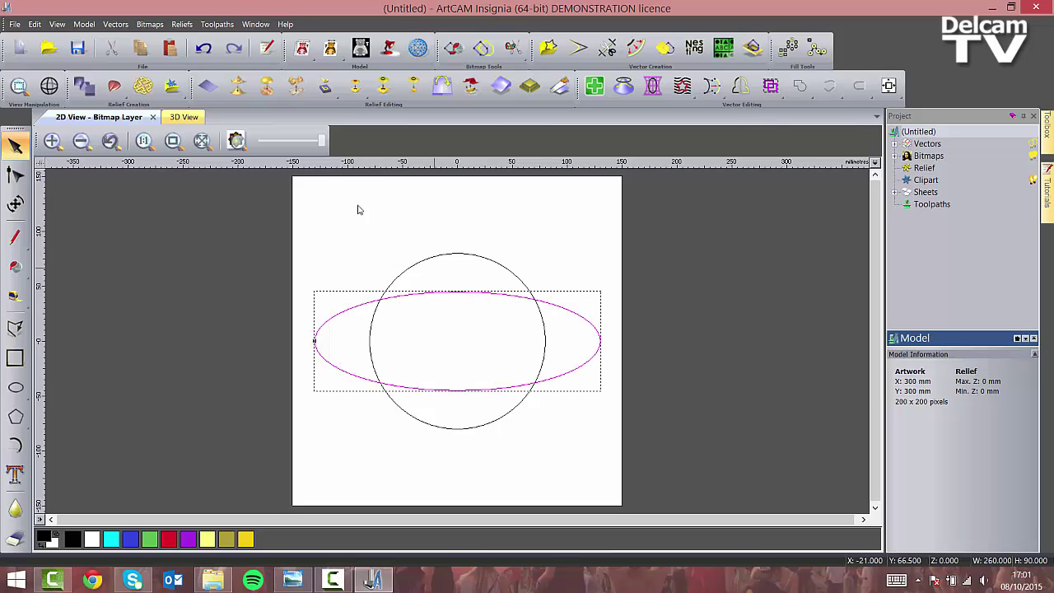
left_click(142, 49)
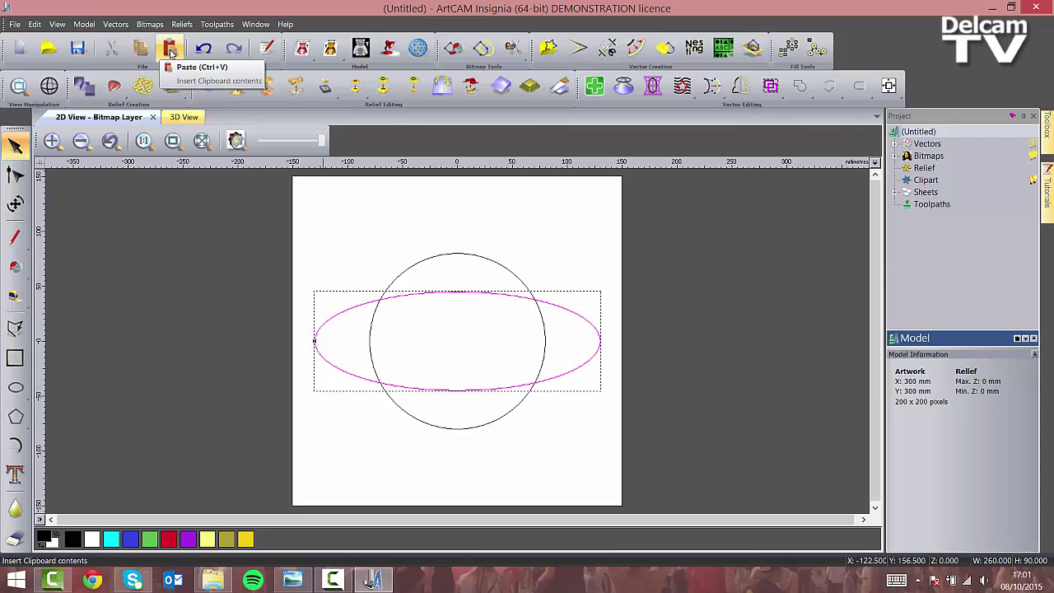
left_click(171, 51)
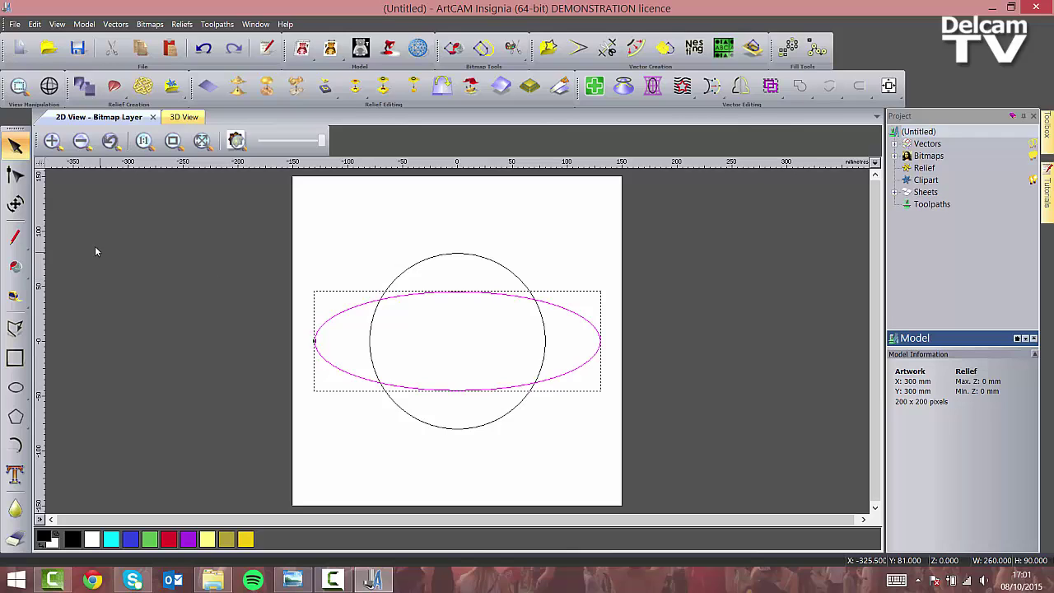
left_click(15, 206)
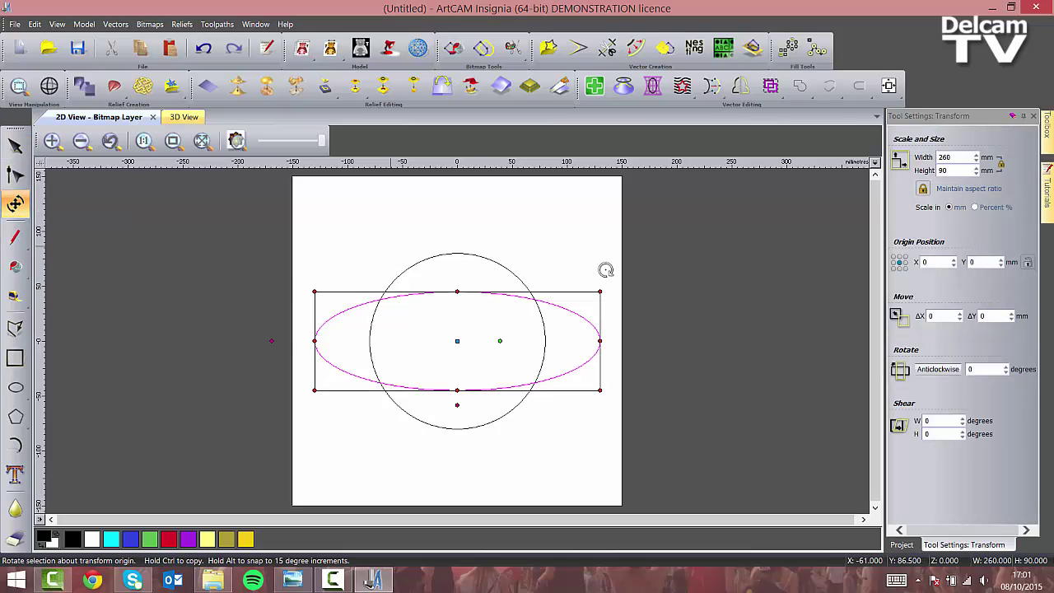
left_click(935, 370)
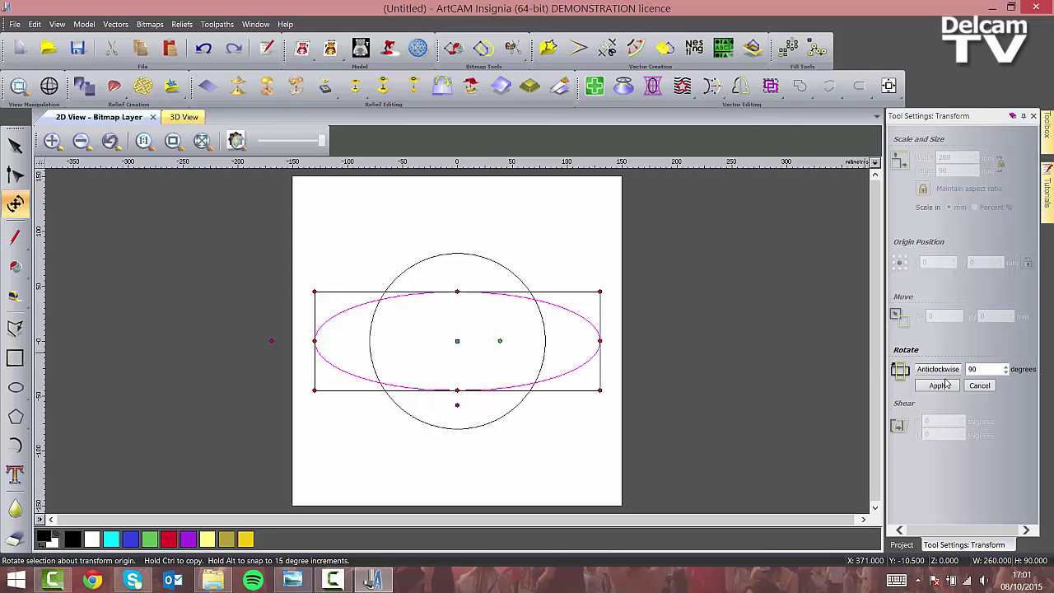
left_click(947, 389)
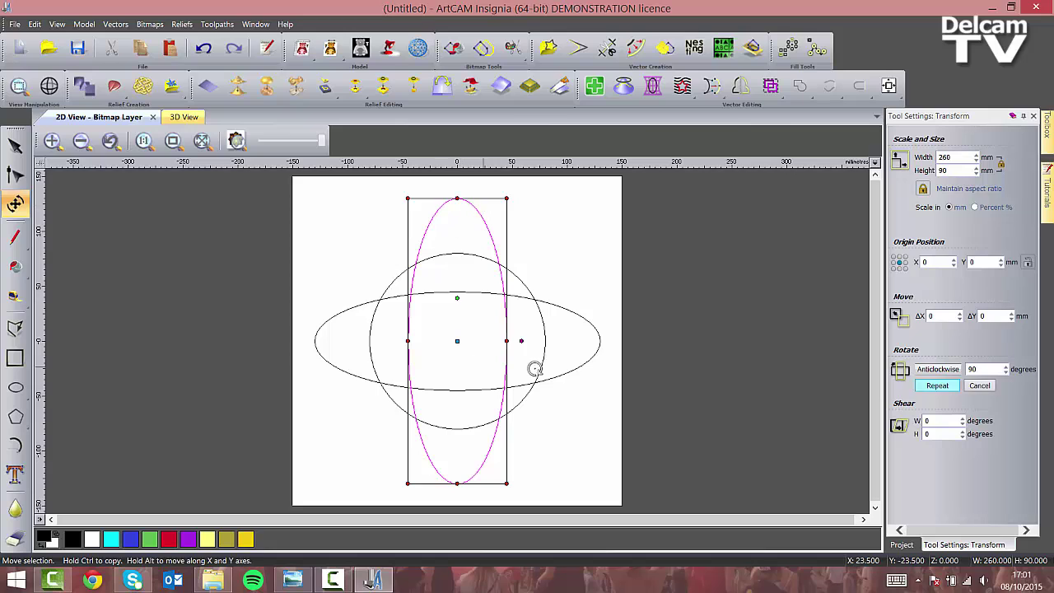
left_click(1033, 117)
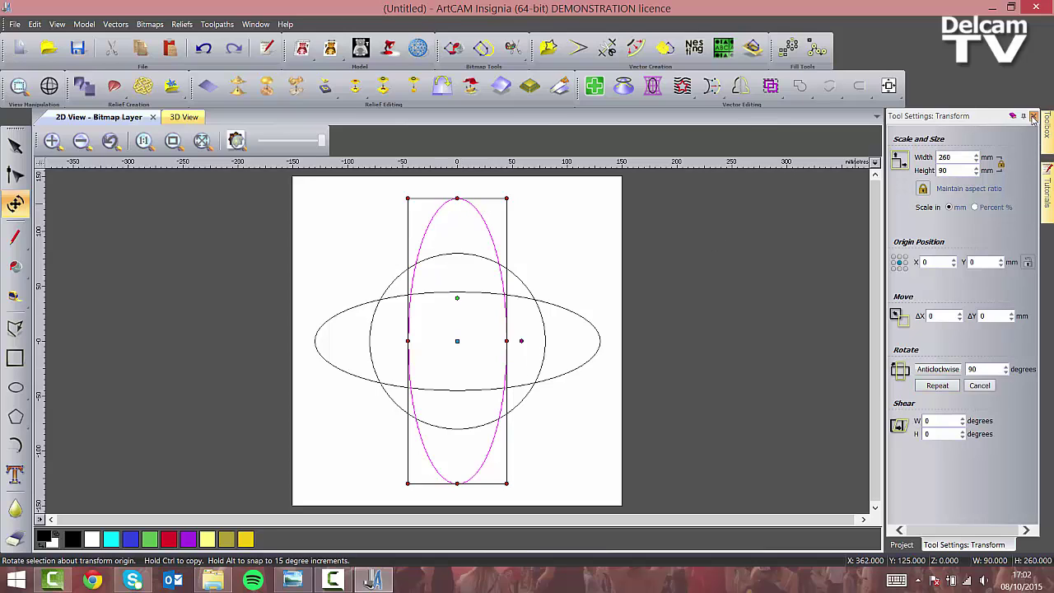
left_click(589, 259)
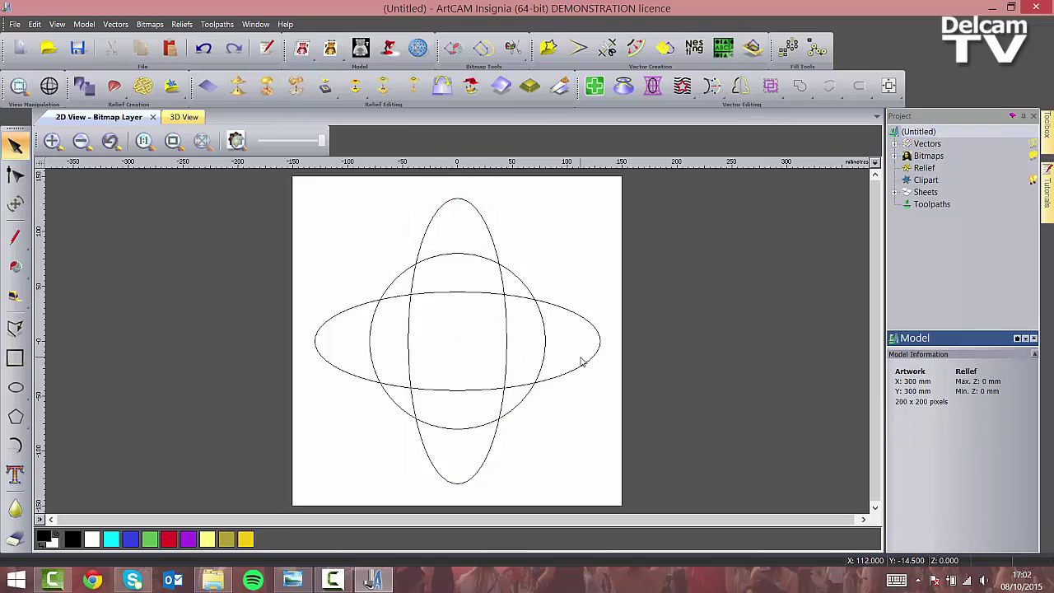
Export the circle and both ellipses as the EPS file "weave pattern" in the Insignia Webinar 30-09-15 folder on the Spare (D:) drive
left_click_drag(600, 482, 337, 218)
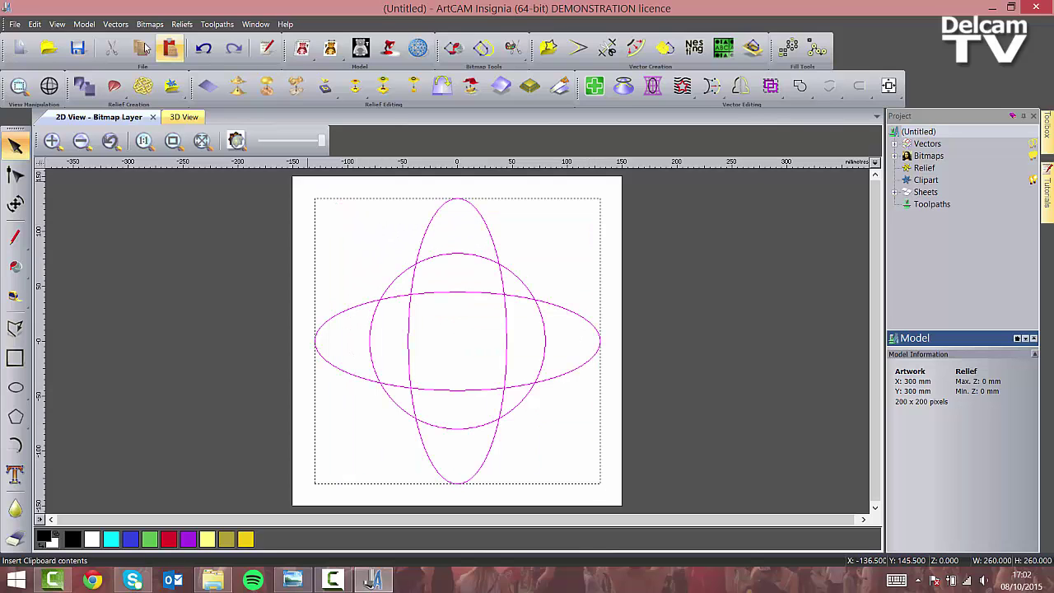
left_click(118, 25)
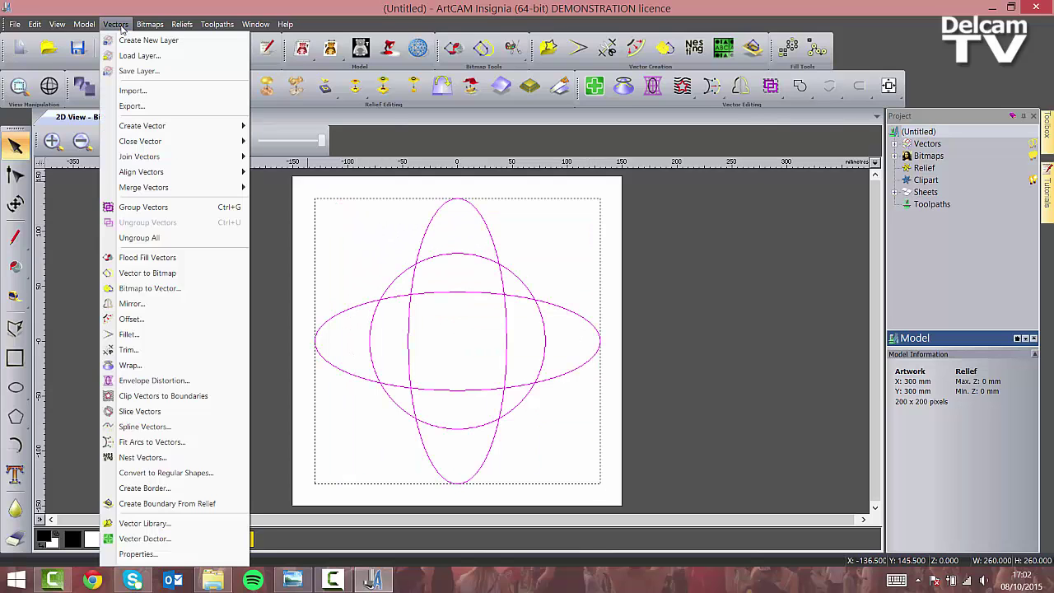
left_click(128, 105)
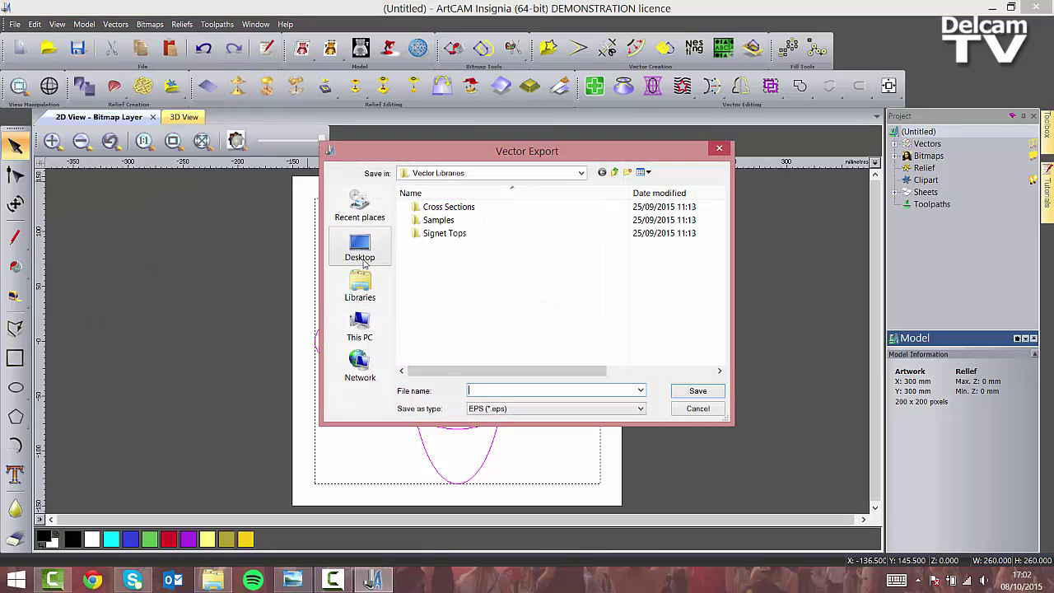
left_click(360, 325)
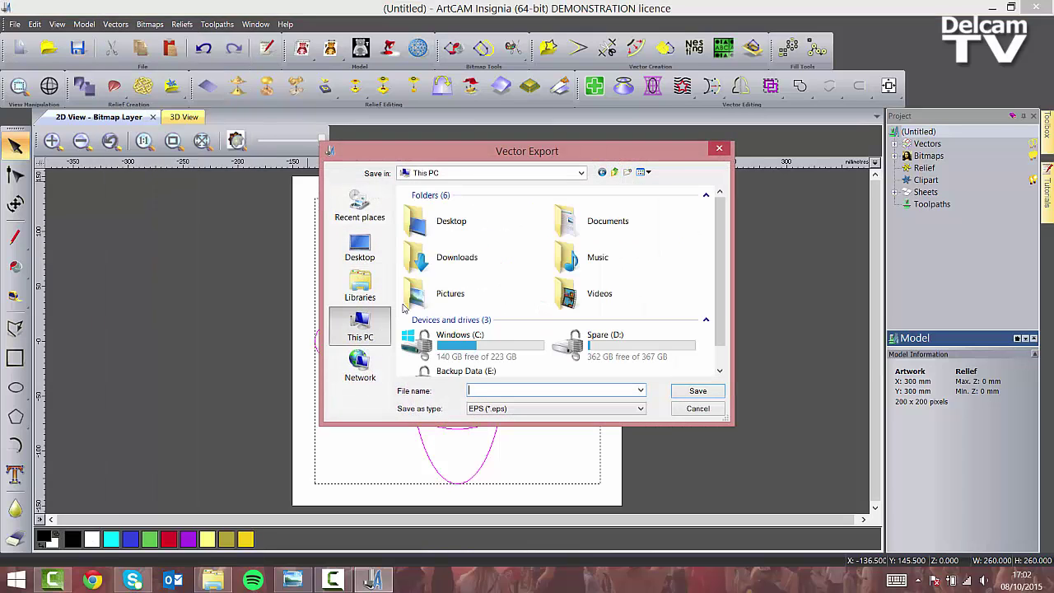
left_click(576, 344)
double_click(577, 344)
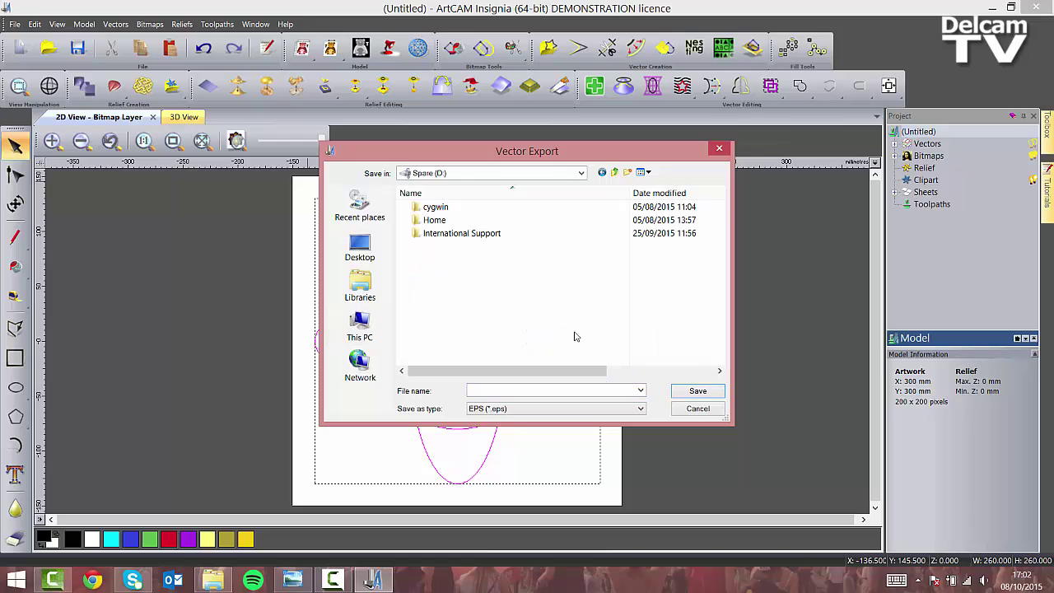
double_click(485, 238)
double_click(473, 220)
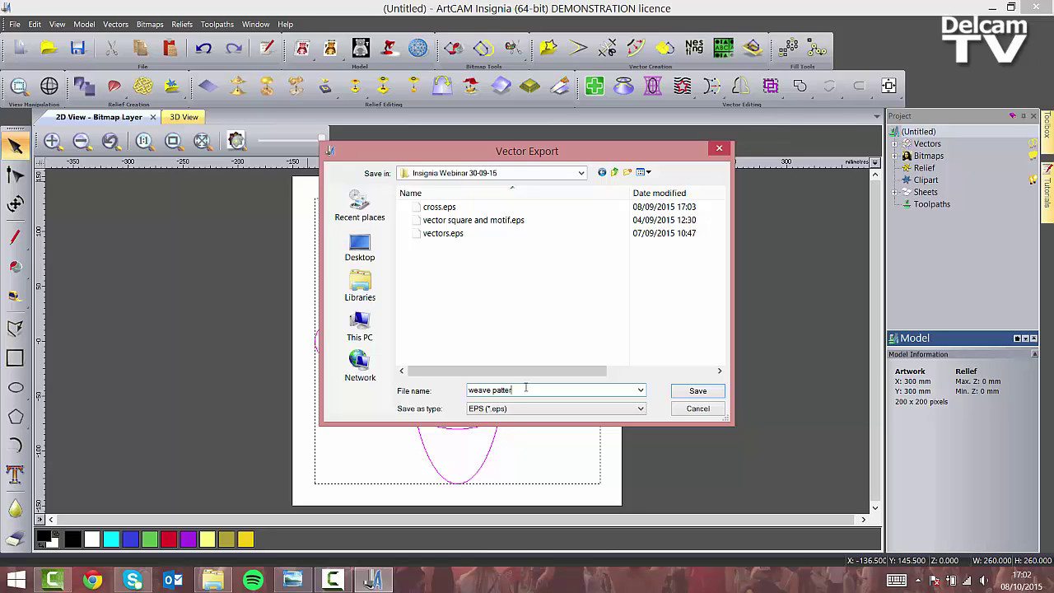
left_click(602, 409)
left_click(602, 420)
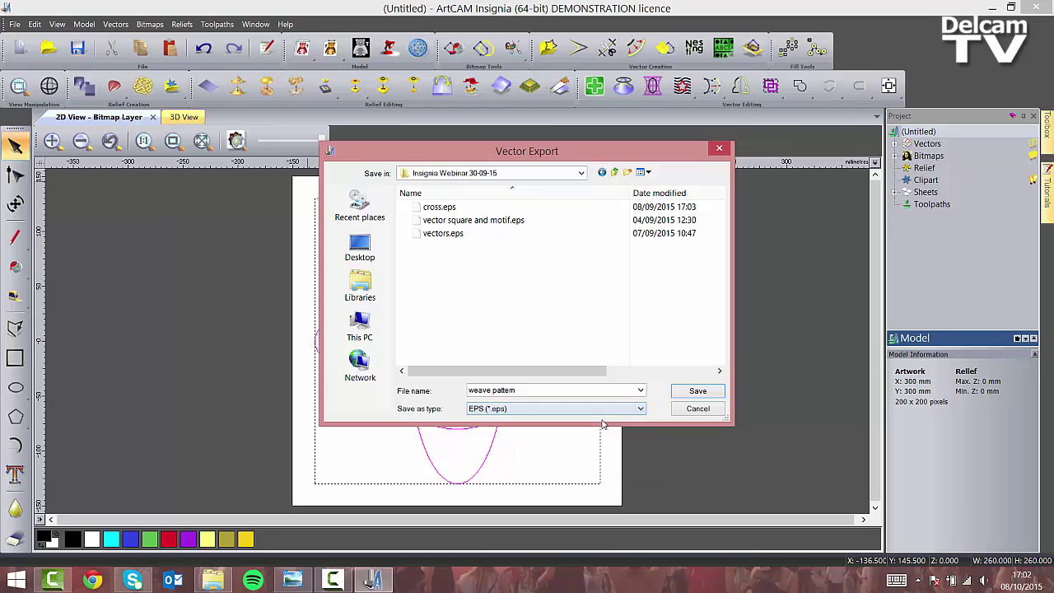
left_click(705, 396)
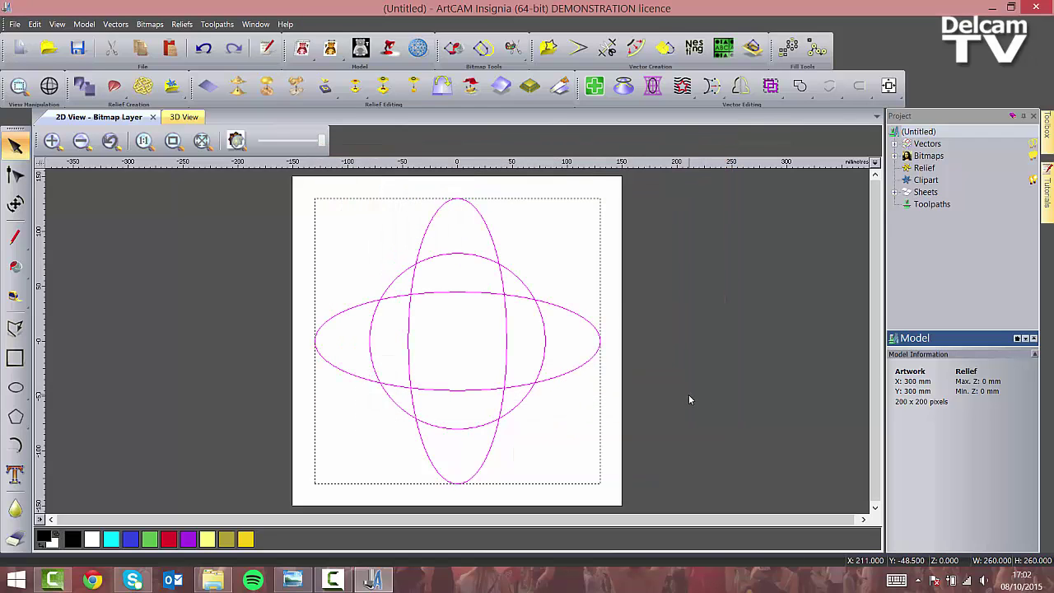
left_click(617, 413)
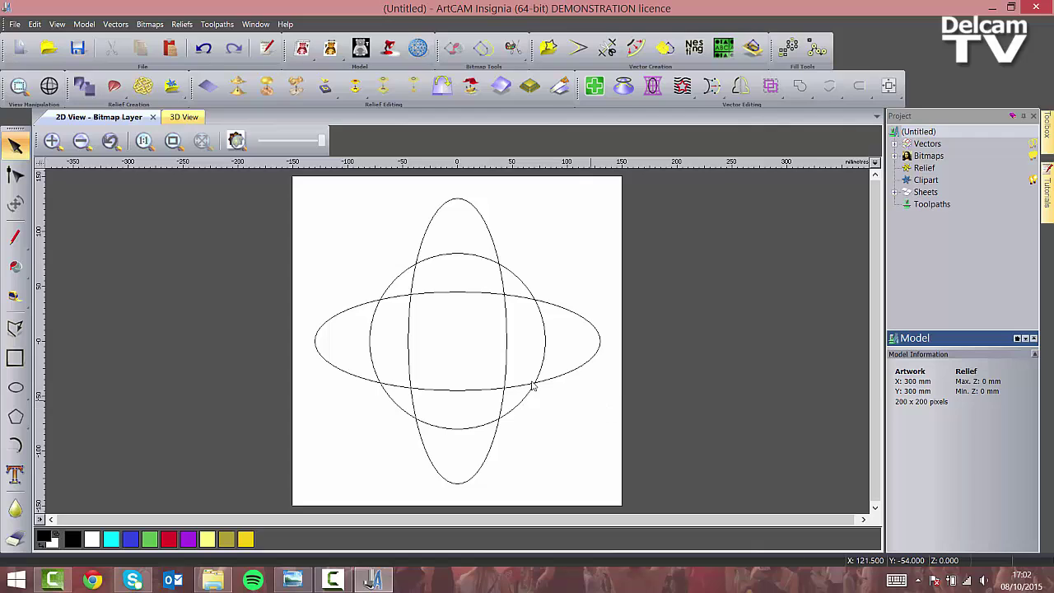
Create a new rotary model with a 90 mm diameter and 900 mm length, discarding the unsaved changes to the current model
left_click(14, 25)
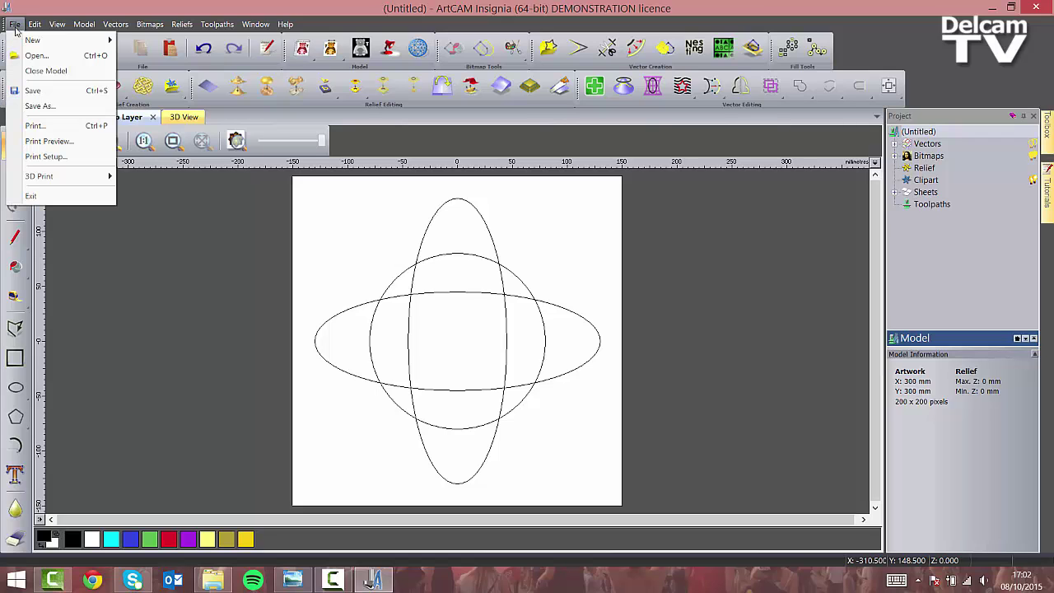
mouse_move(33, 40)
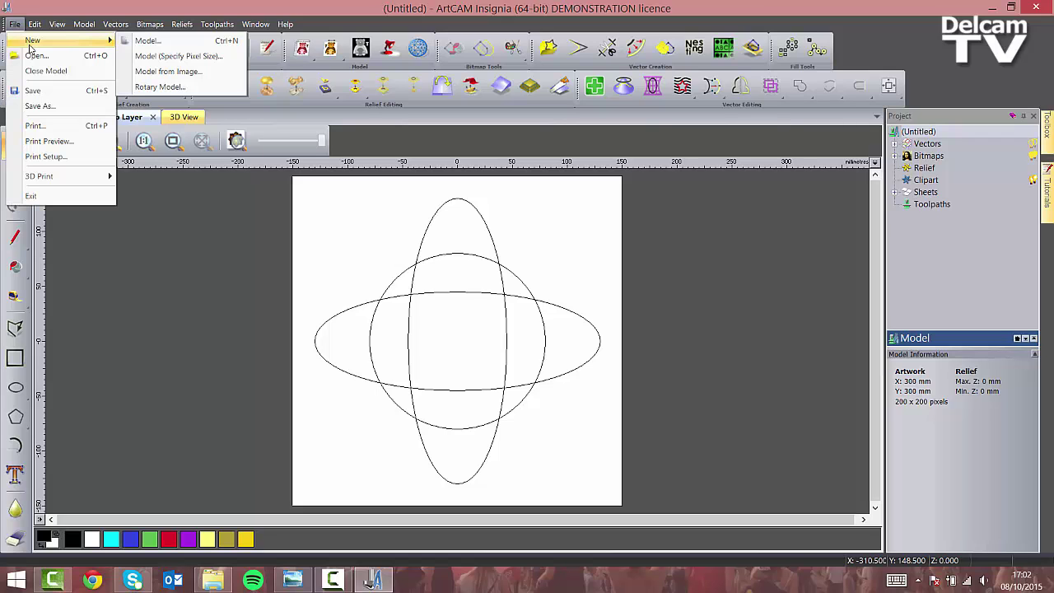
left_click(194, 88)
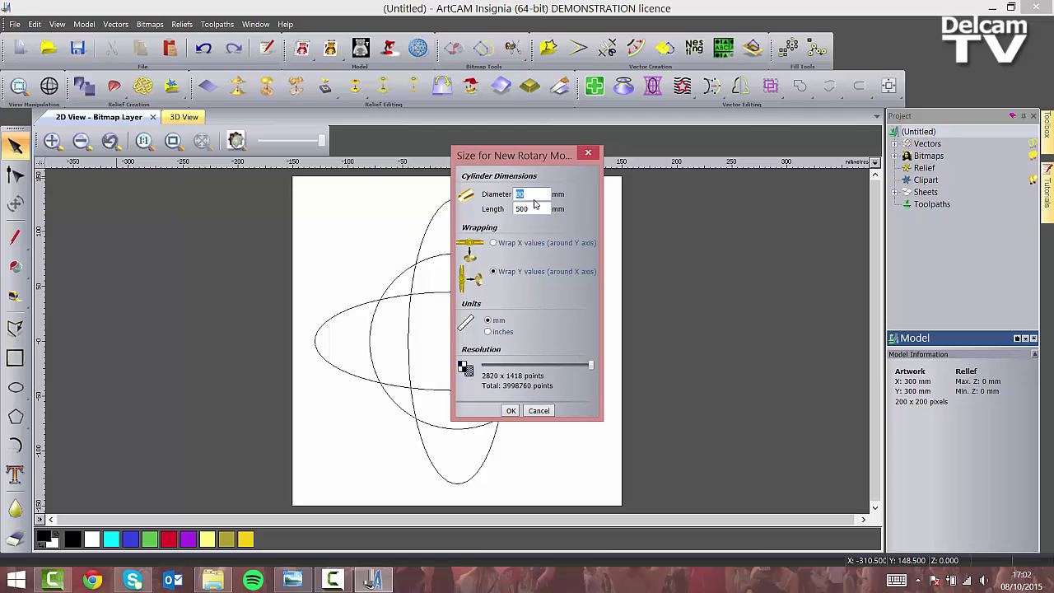
type("90")
key("Tab")
type("900")
left_click(510, 411)
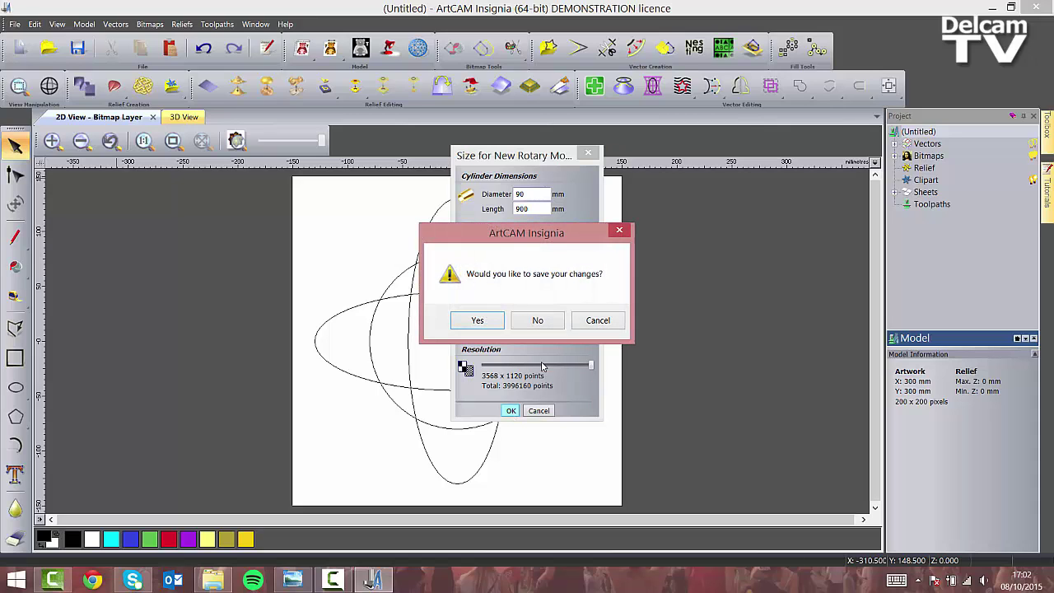
left_click(539, 321)
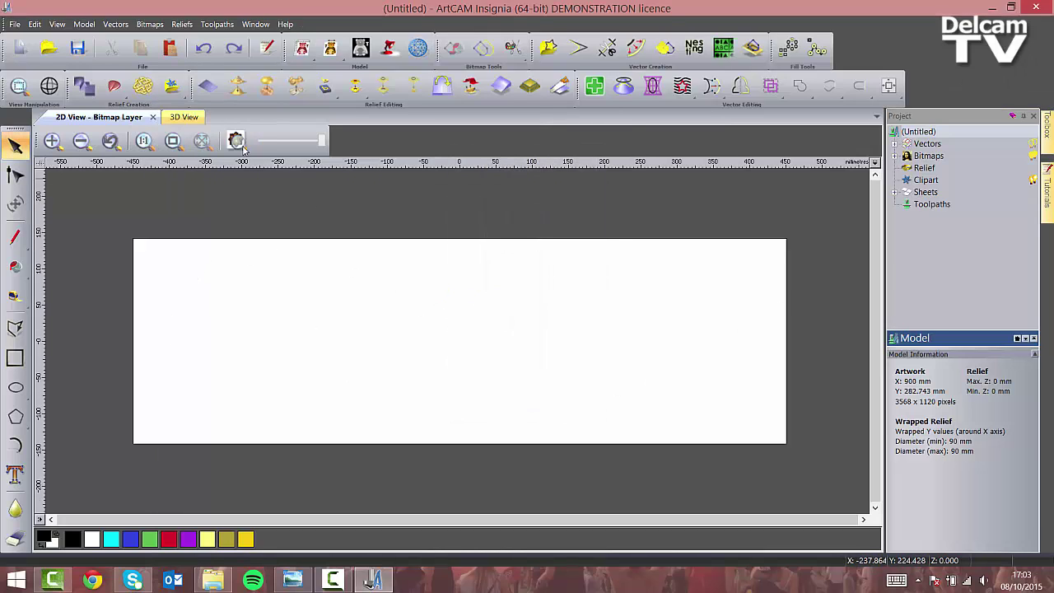
Inspect the blank cylinder in 3D in both rotary and flat display, then return to the 2D view
left_click(184, 117)
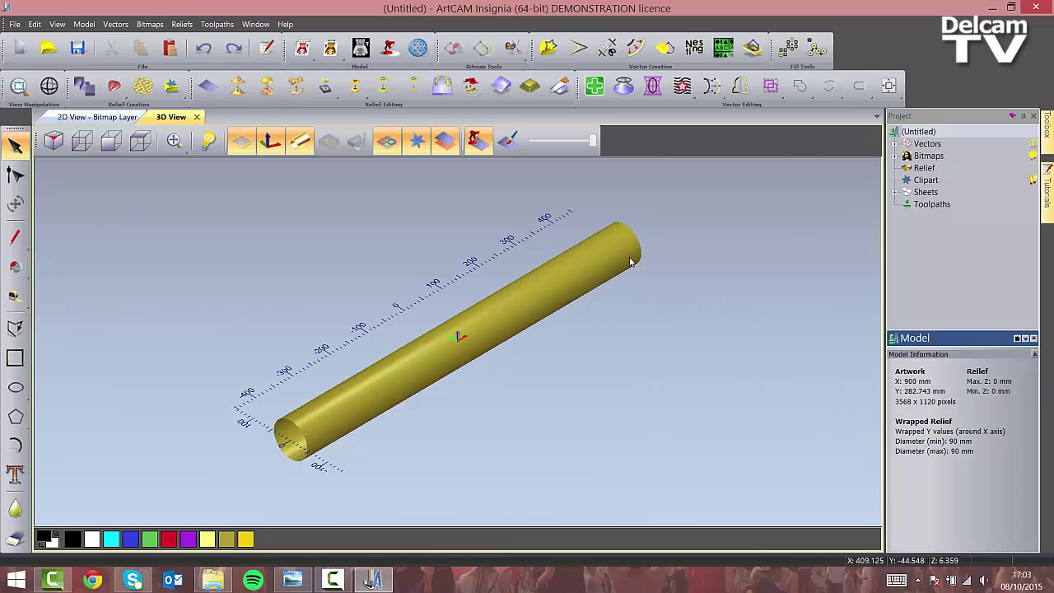
left_click_drag(494, 341, 612, 272)
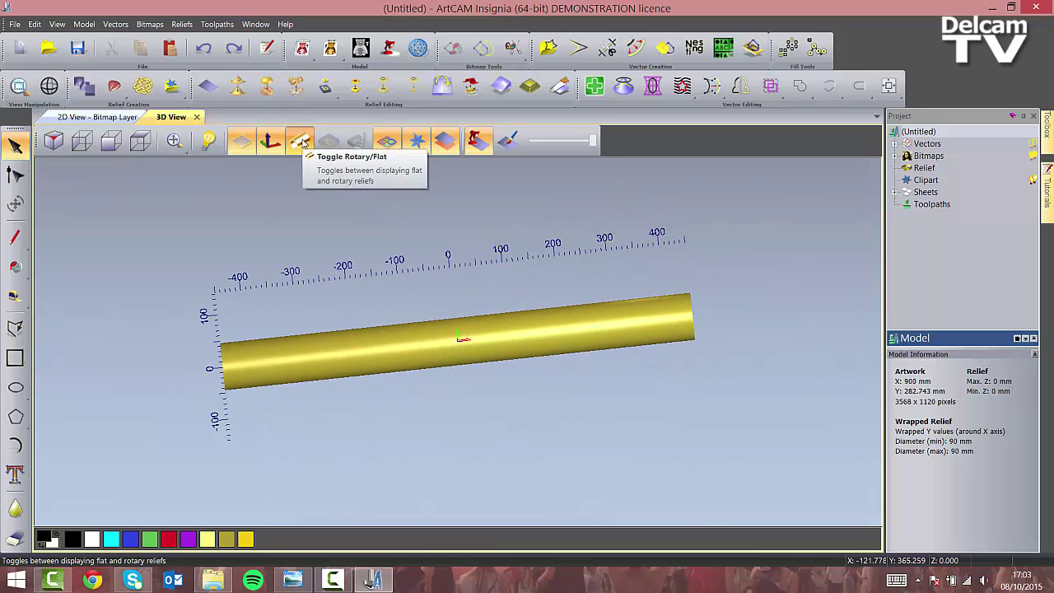
left_click(301, 144)
left_click_drag(548, 283, 372, 237)
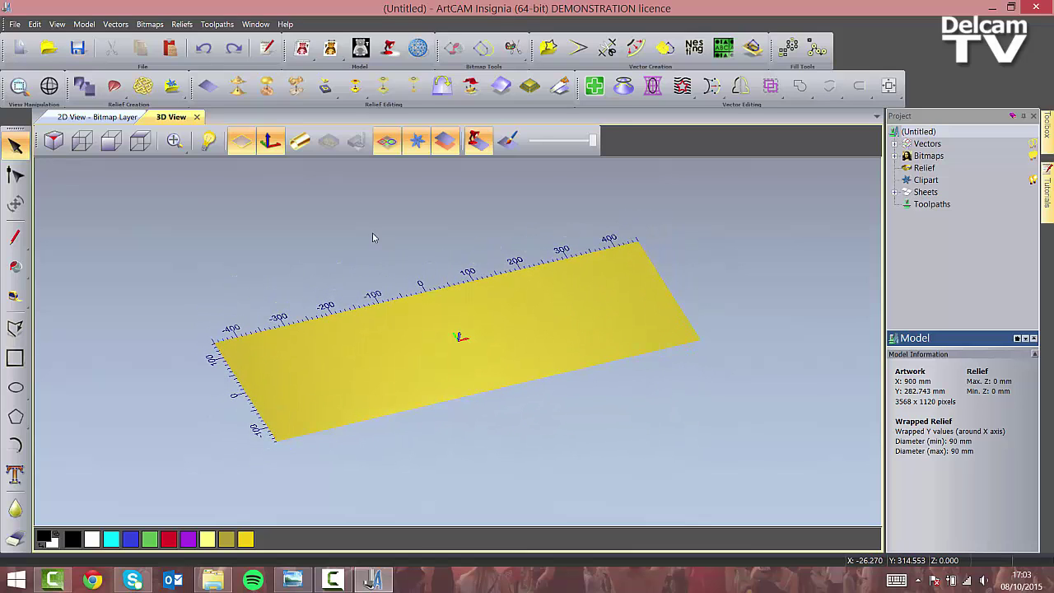
left_click(117, 120)
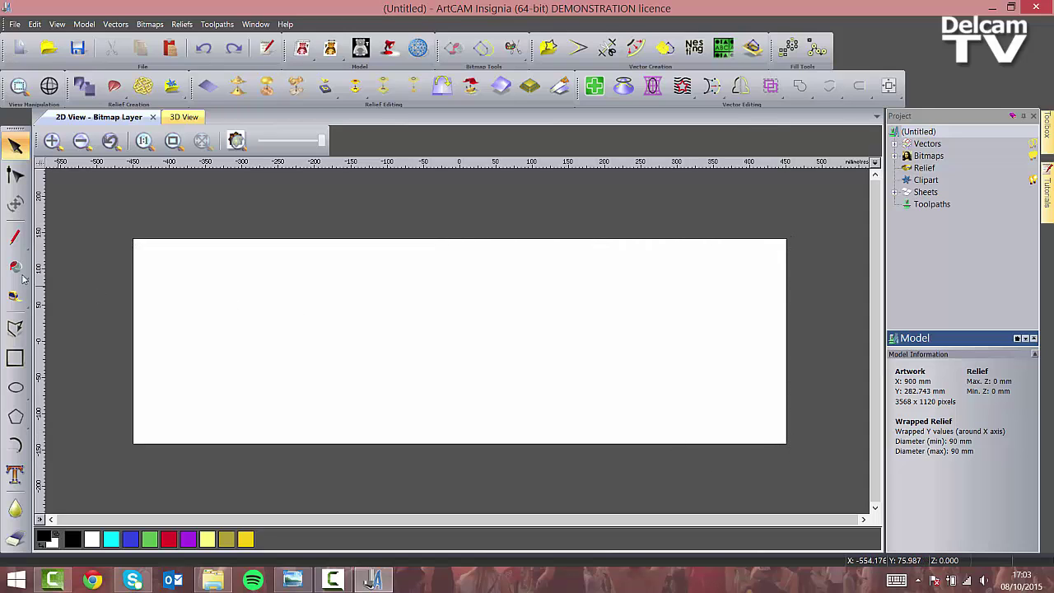
Draw two vertical polylines over the model's full height, one along the X -450 edge and one along the X 450 edge
left_click(15, 328)
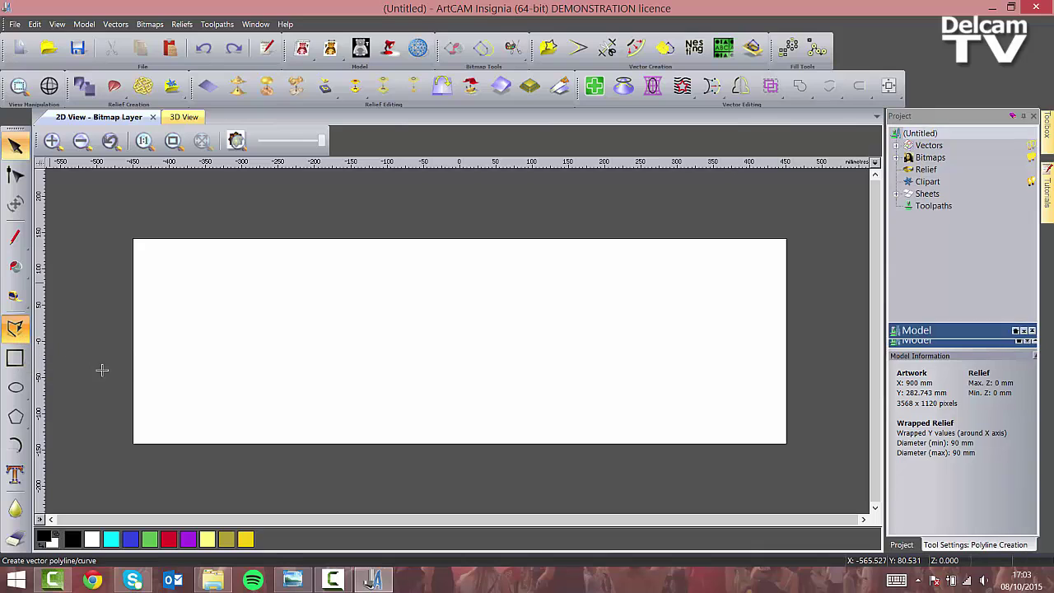
left_click(132, 443)
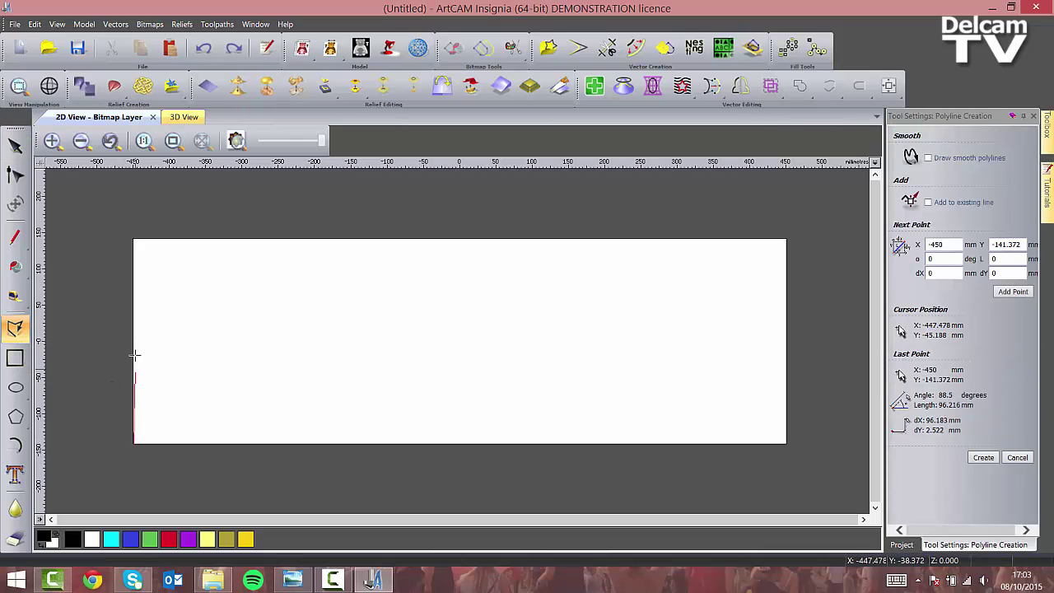
left_click(134, 238)
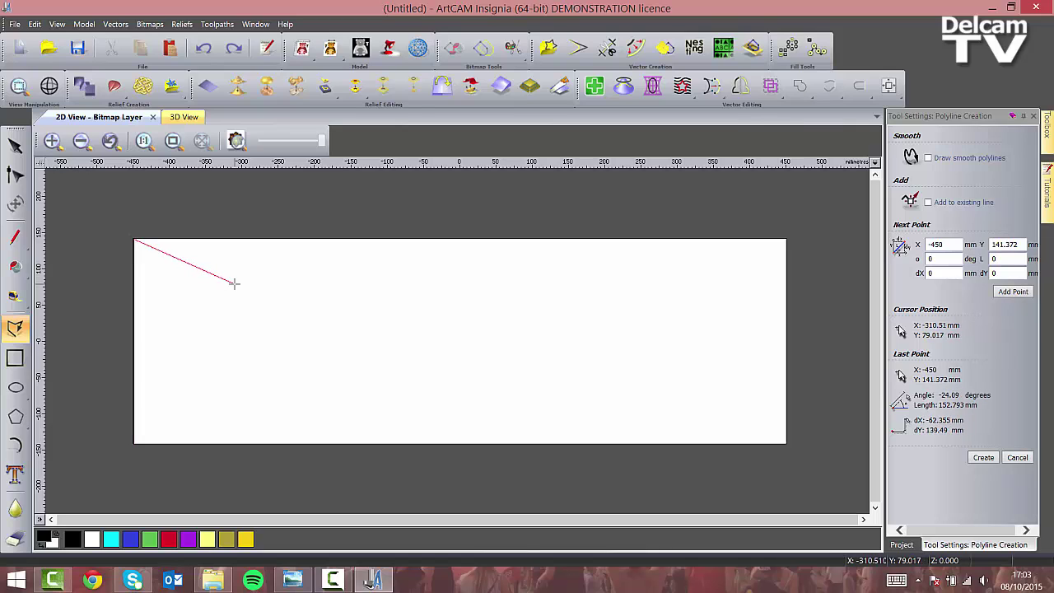
left_click(785, 444)
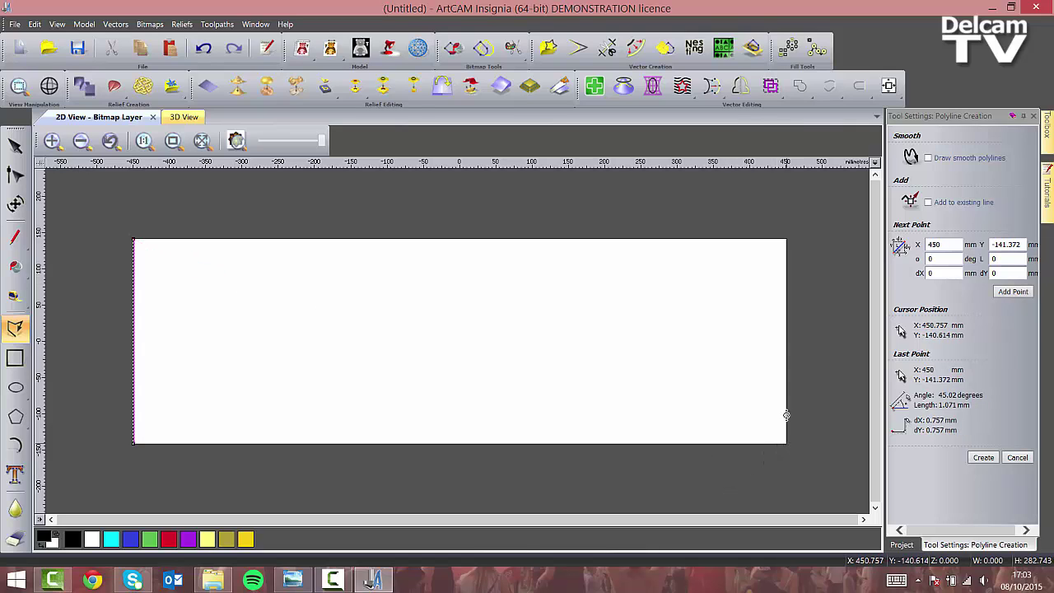
left_click(786, 239)
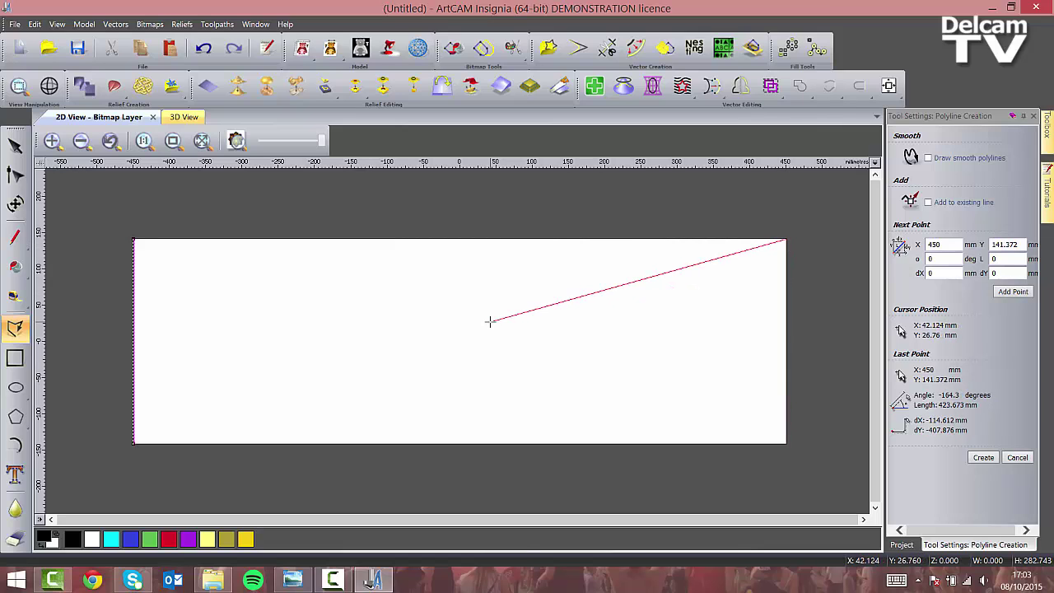
key("Escape")
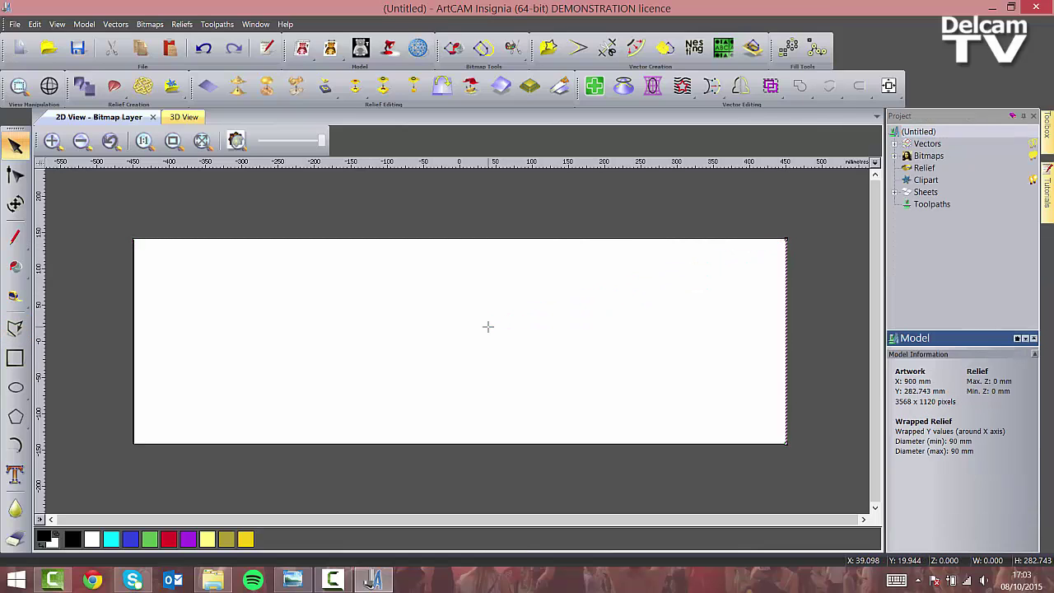
Show the model wrapped as a cylinder in 3D, viewed straight down the Z axis
left_click(202, 118)
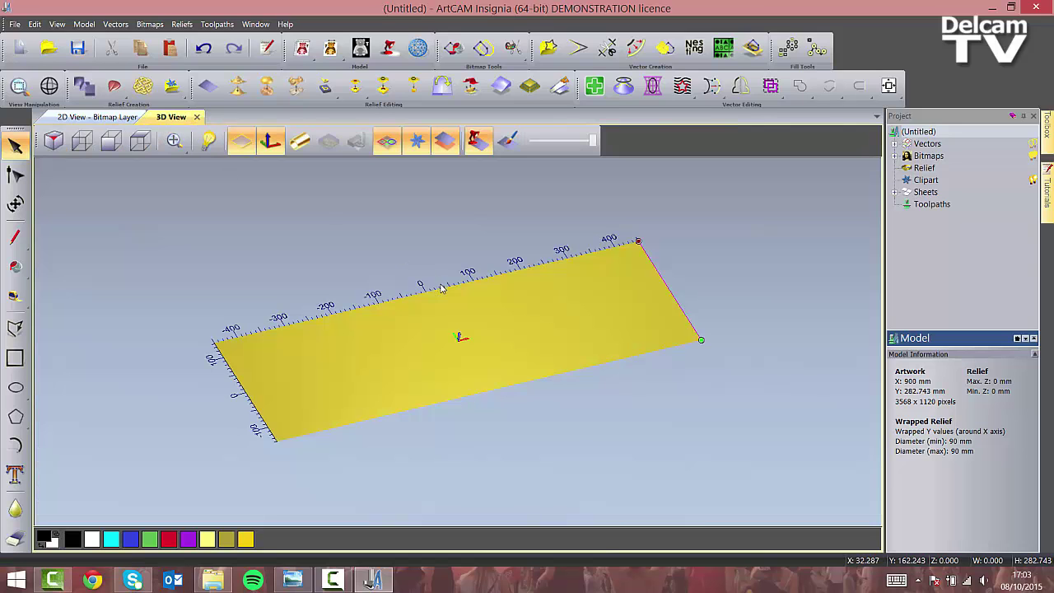
left_click(299, 141)
left_click_drag(294, 400, 397, 369)
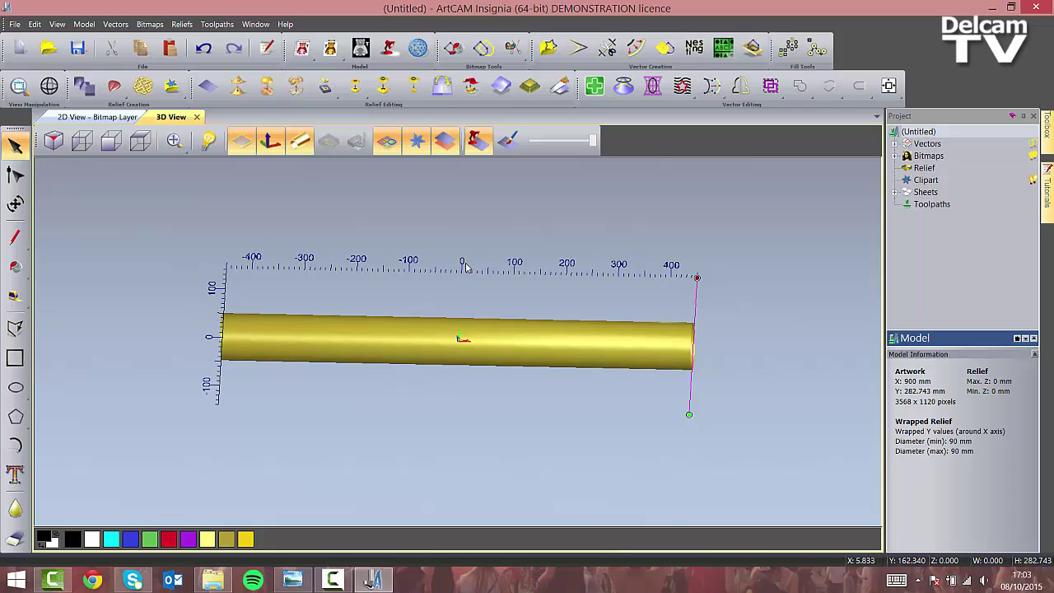
left_click(140, 141)
scroll(476, 288, "up", 2)
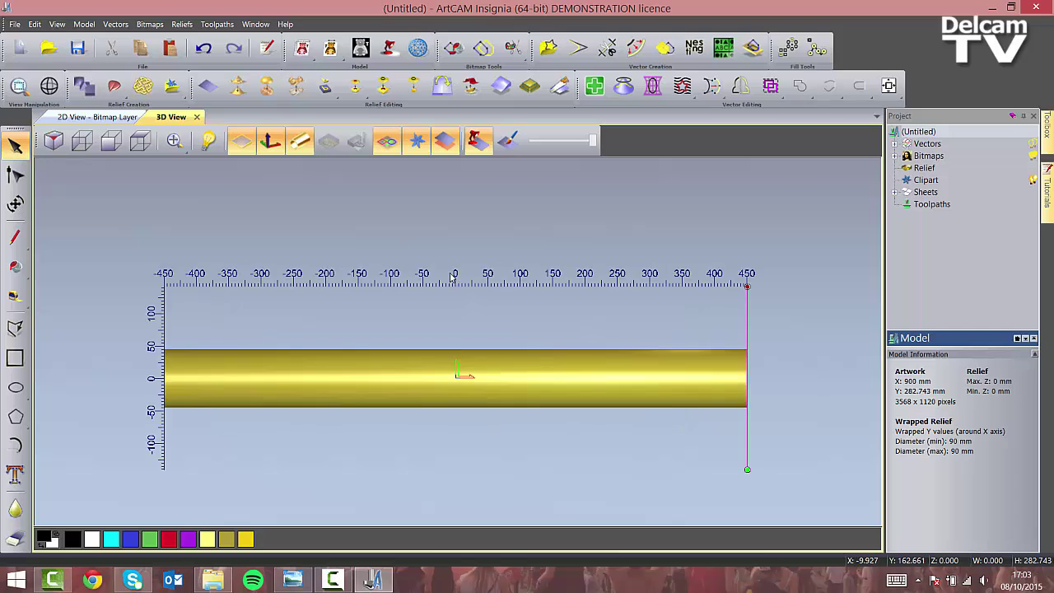
Draw a horizontal polyline about 906 mm long above the cylinder, check its size in the Transform tool, and deselect it
left_click(15, 328)
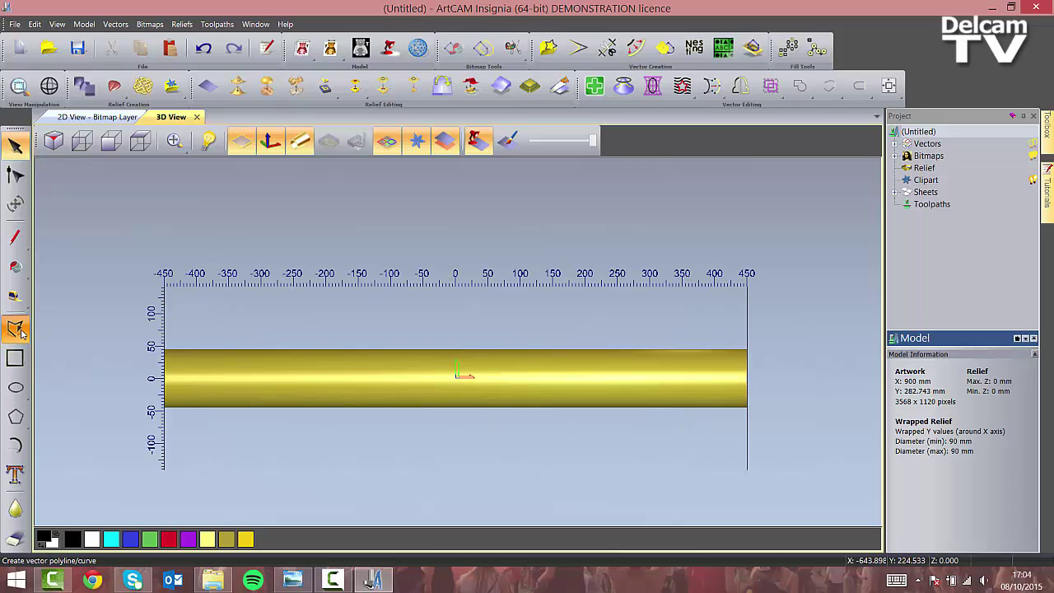
left_click(746, 224)
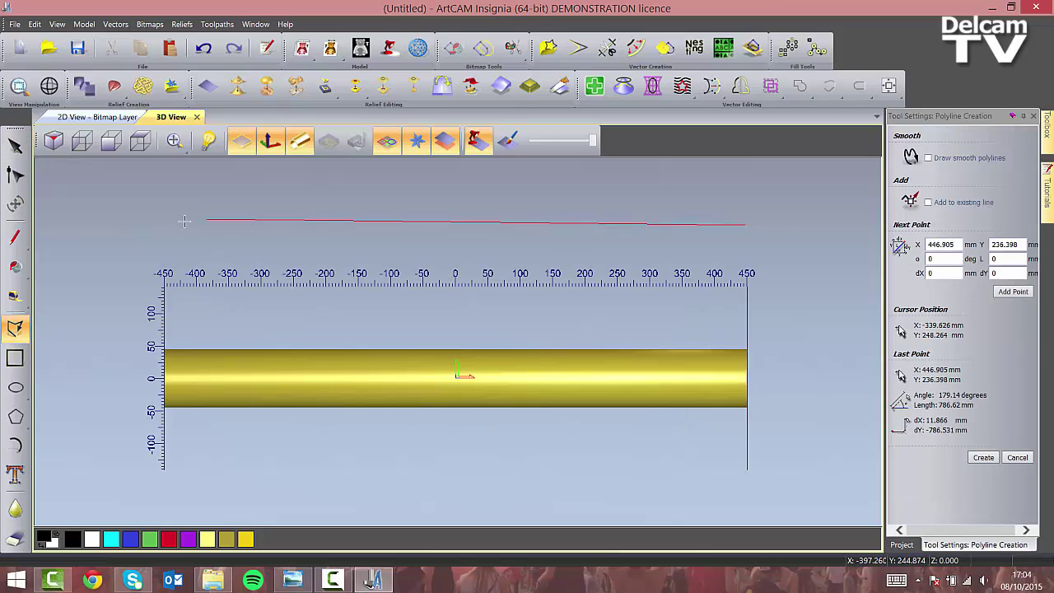
left_click(158, 225)
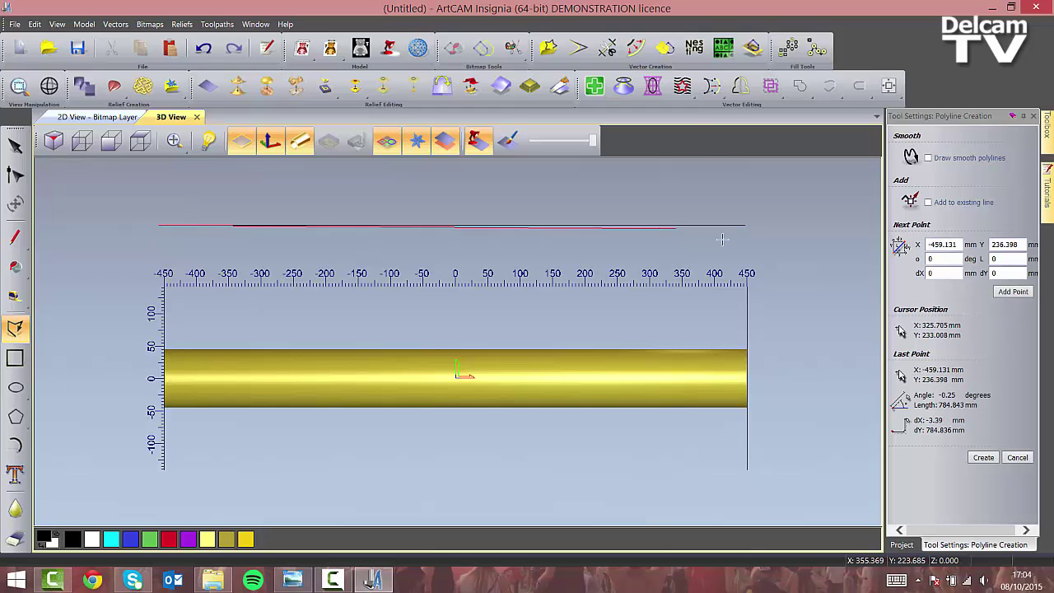
key("Escape")
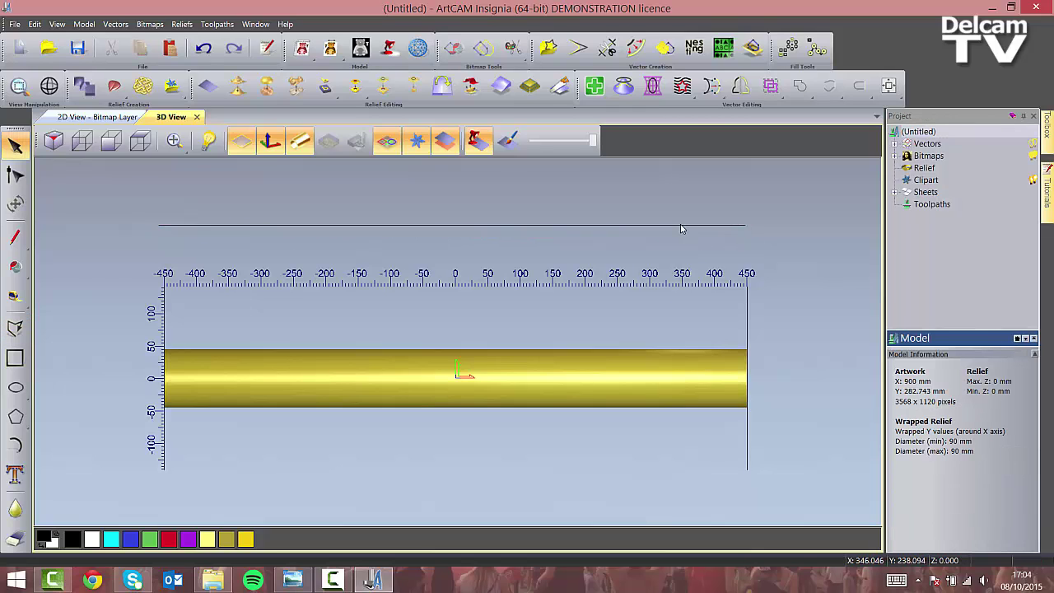
left_click(680, 224)
left_click(23, 210)
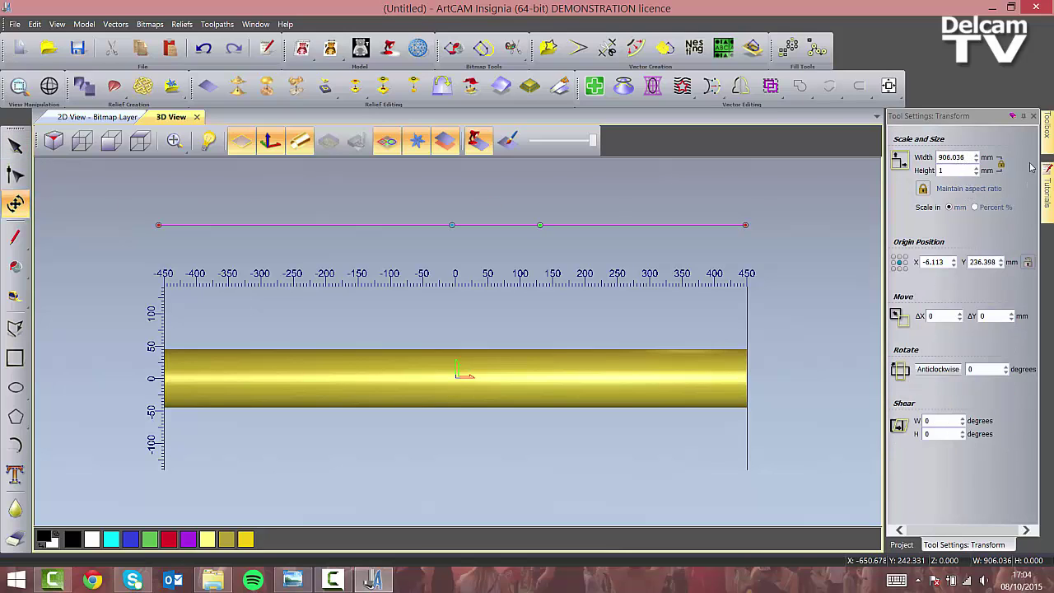
left_click(1033, 116)
left_click(670, 247)
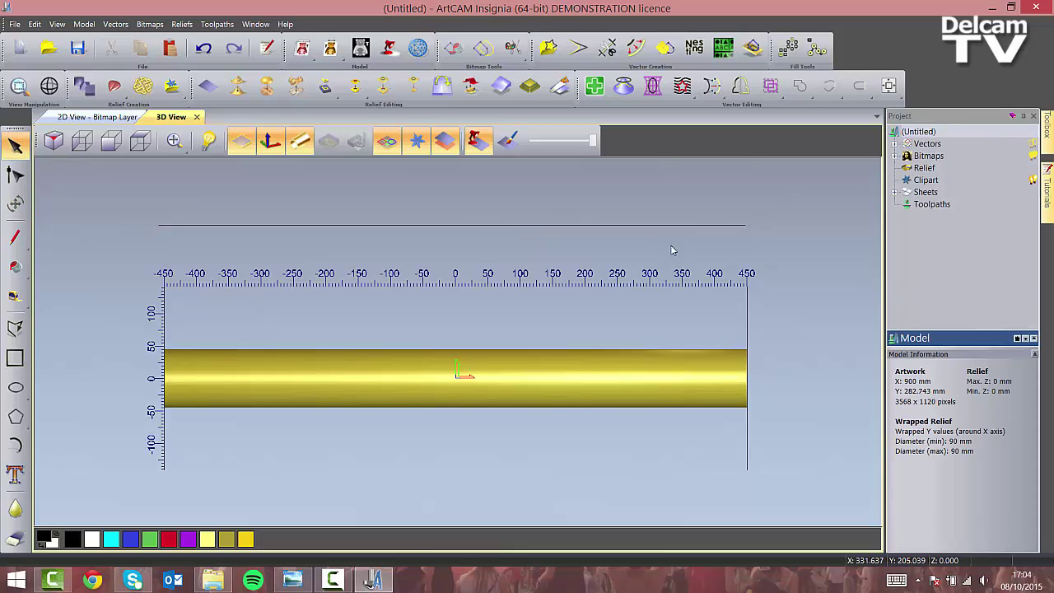
Set up a Two Rail Sweep with the X -450 line as first rail, the X 450 line as second rail and the horizontal line as cross section
left_click(114, 86)
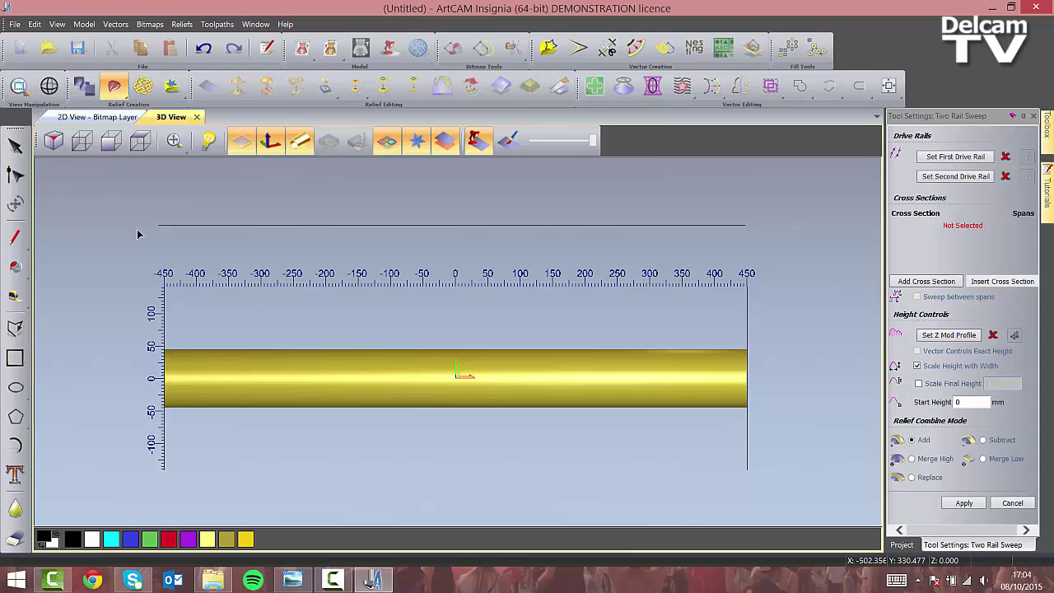
left_click(165, 330)
left_click(967, 156)
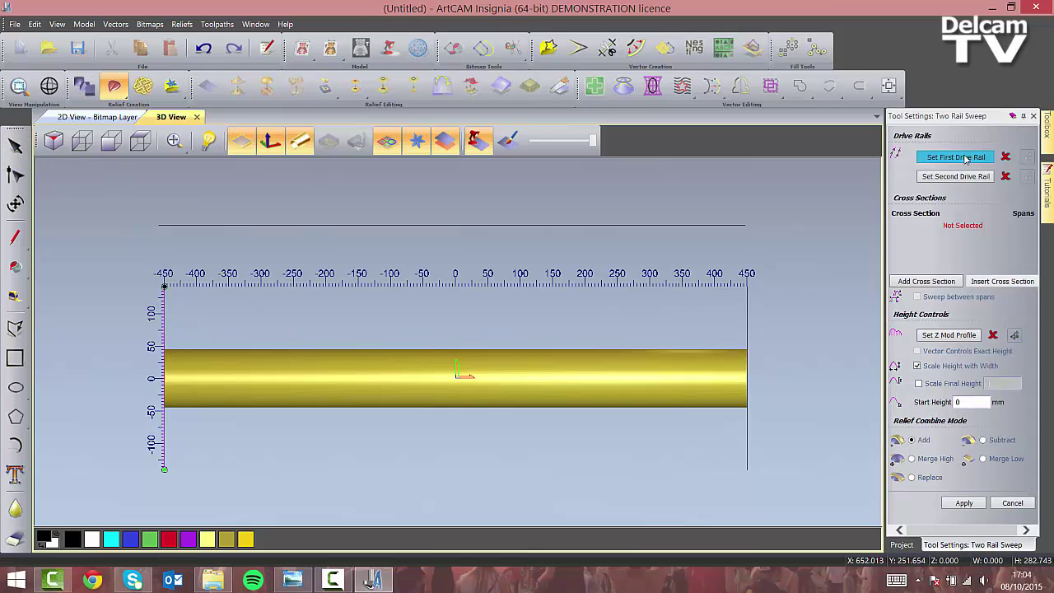
left_click(747, 330)
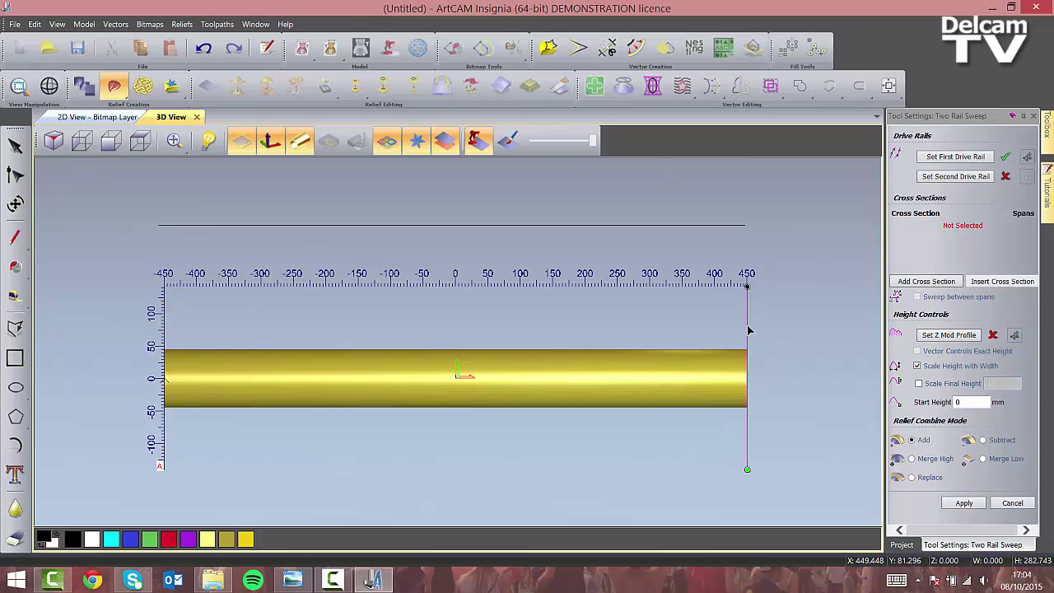
left_click(971, 177)
left_click_drag(518, 241, 473, 214)
left_click(926, 281)
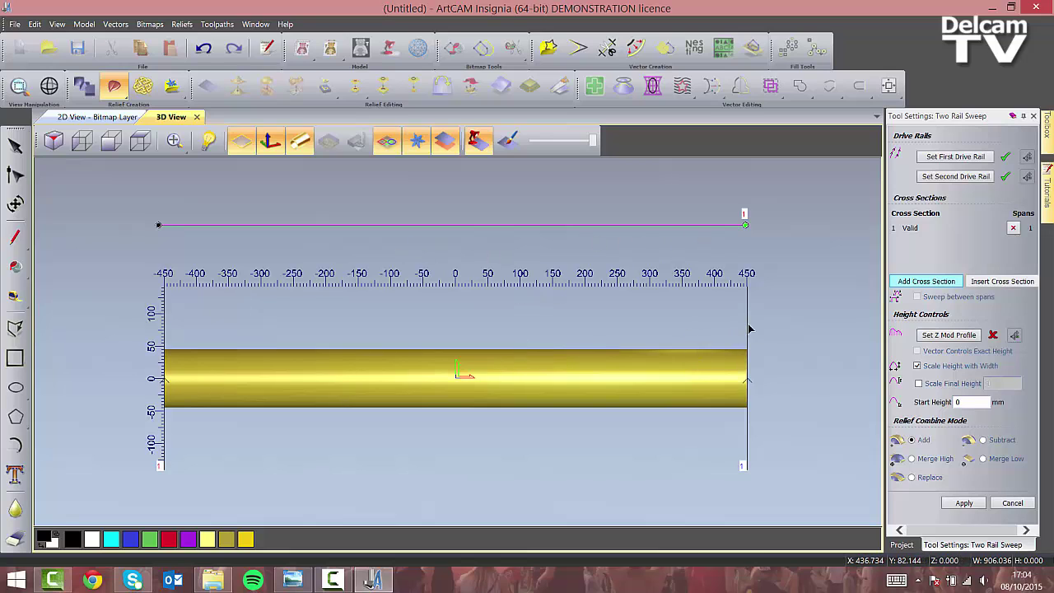
Insert eight nodes along the cross-section line: three around X 290, three around X 100 and two around X -300
left_click(645, 225)
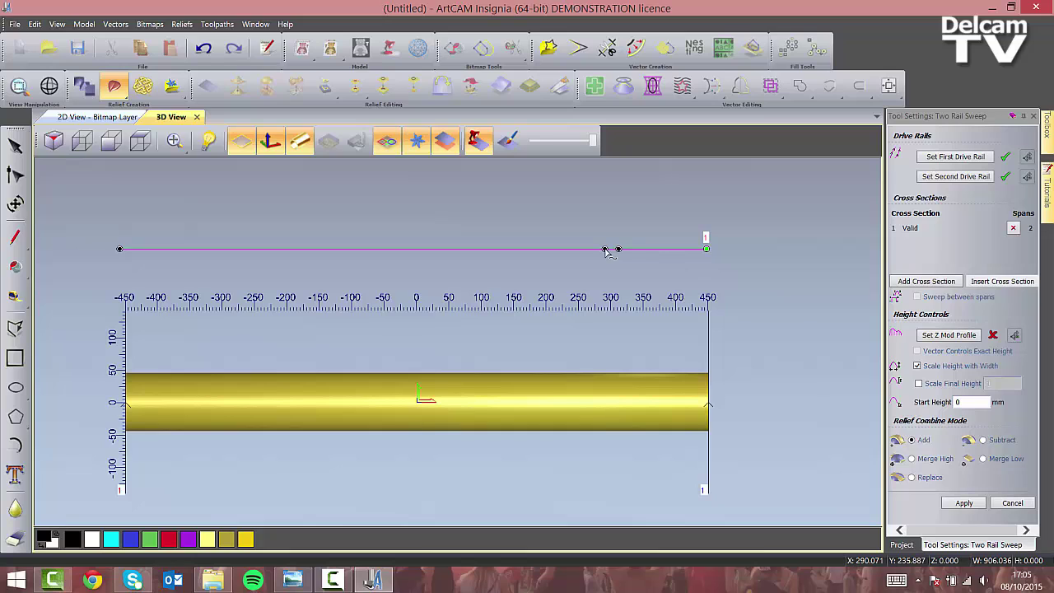
left_click(587, 248)
left_click(497, 248)
left_click(481, 249)
left_click(456, 249)
left_click(237, 249)
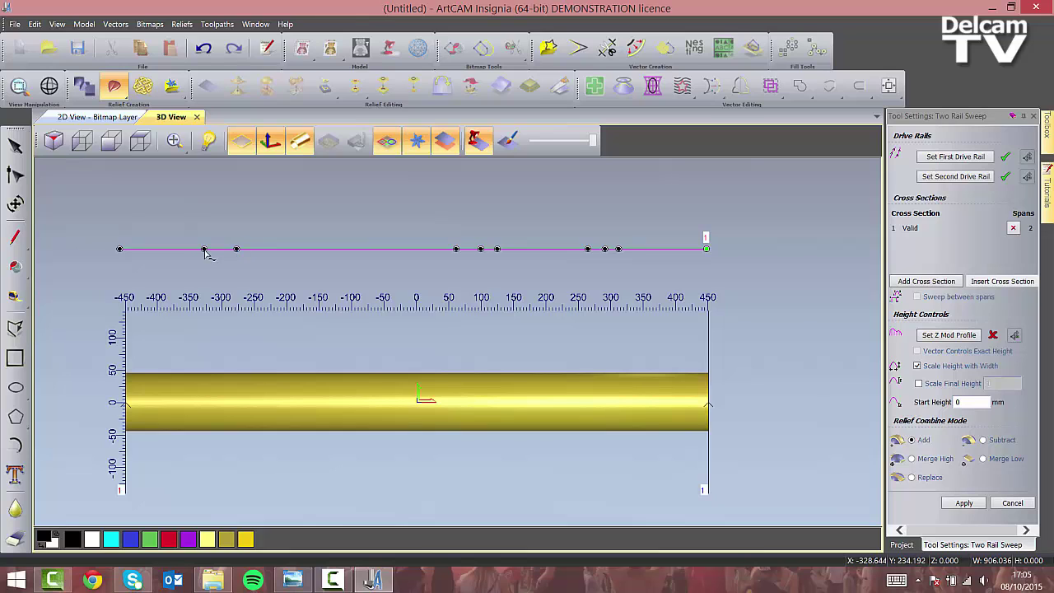
Convert the cross-section spans between about X 125 and the X 450 end to Bezier curves
left_click(604, 249)
left_click(604, 248)
left_click(587, 249)
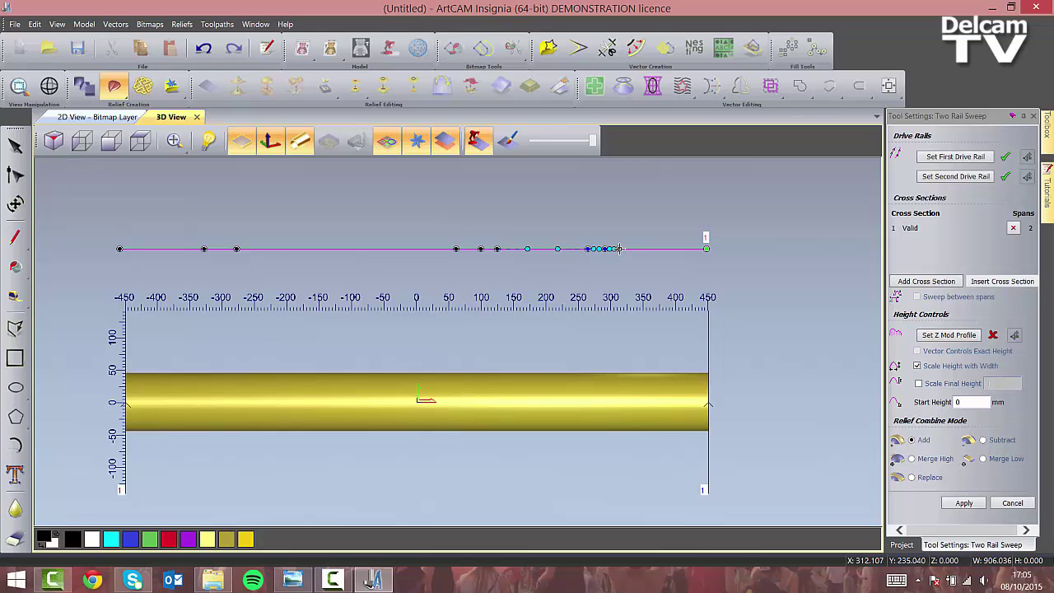
Reshape the cross-section line by moving its nodes to form raised collars near X 290 and X 100 and a shoulder near X -265
scroll(604, 255, "up", 1)
scroll(604, 255, "up", 1)
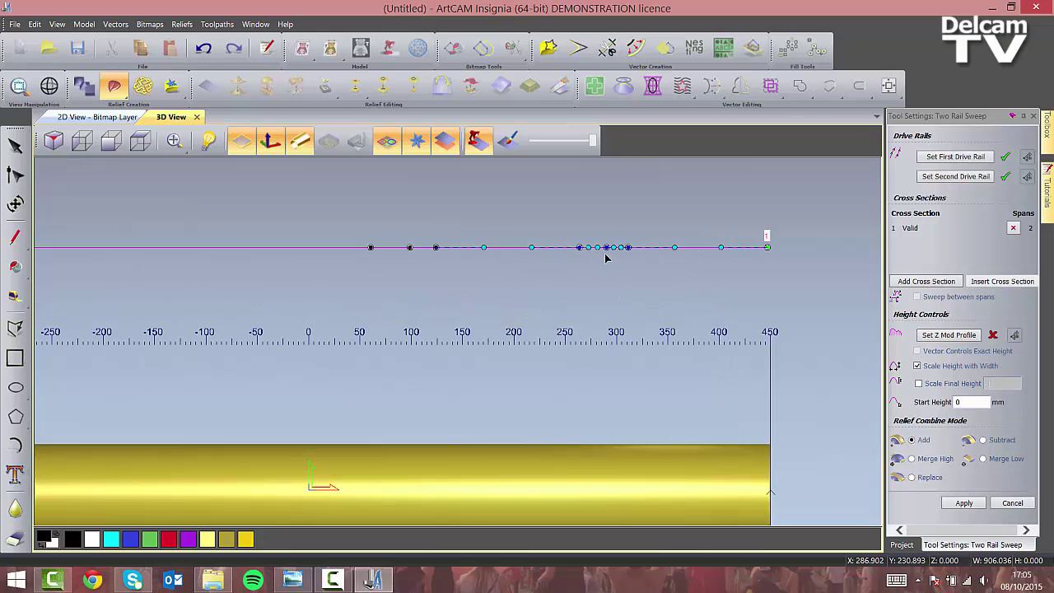
scroll(609, 261, "down", 1)
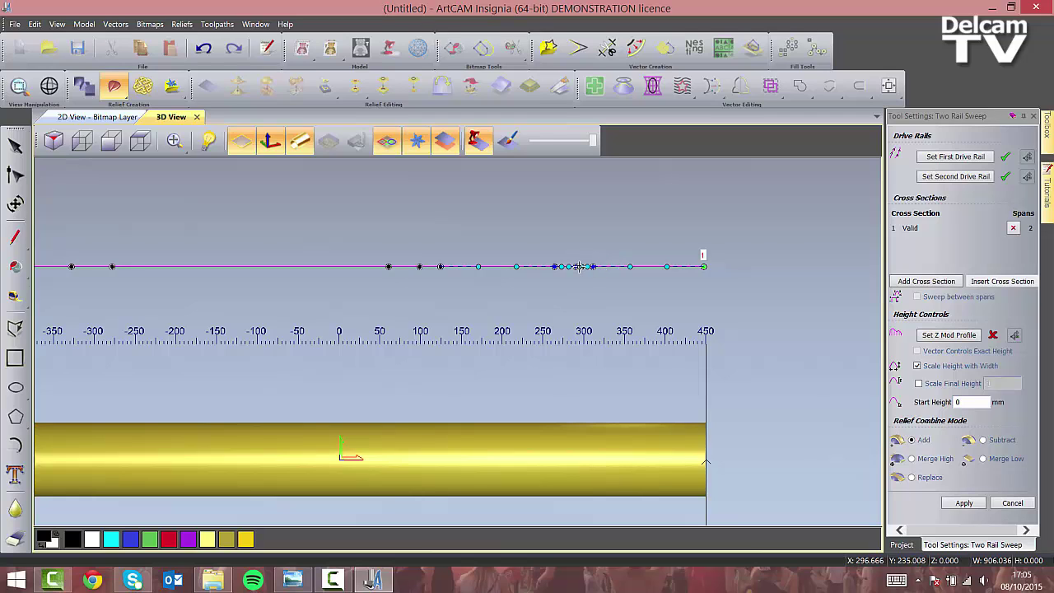
mouse_move(577, 266)
left_mouse_down()
mouse_move(575, 248)
mouse_move(588, 264)
mouse_move(569, 280)
left_mouse_up()
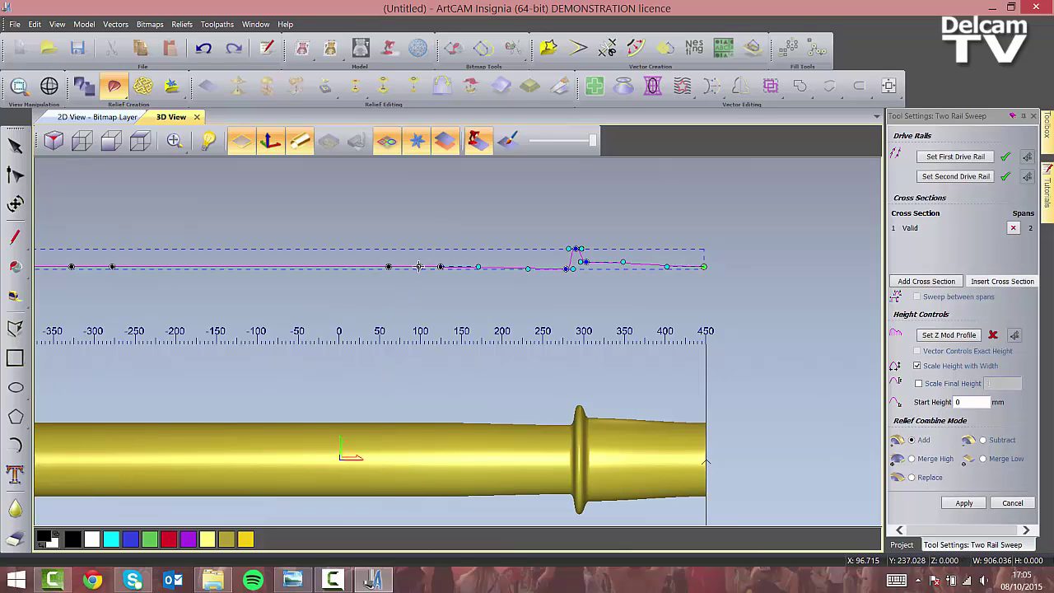
mouse_move(419, 267)
left_mouse_down()
mouse_move(419, 251)
mouse_move(407, 267)
mouse_move(418, 267)
left_mouse_up()
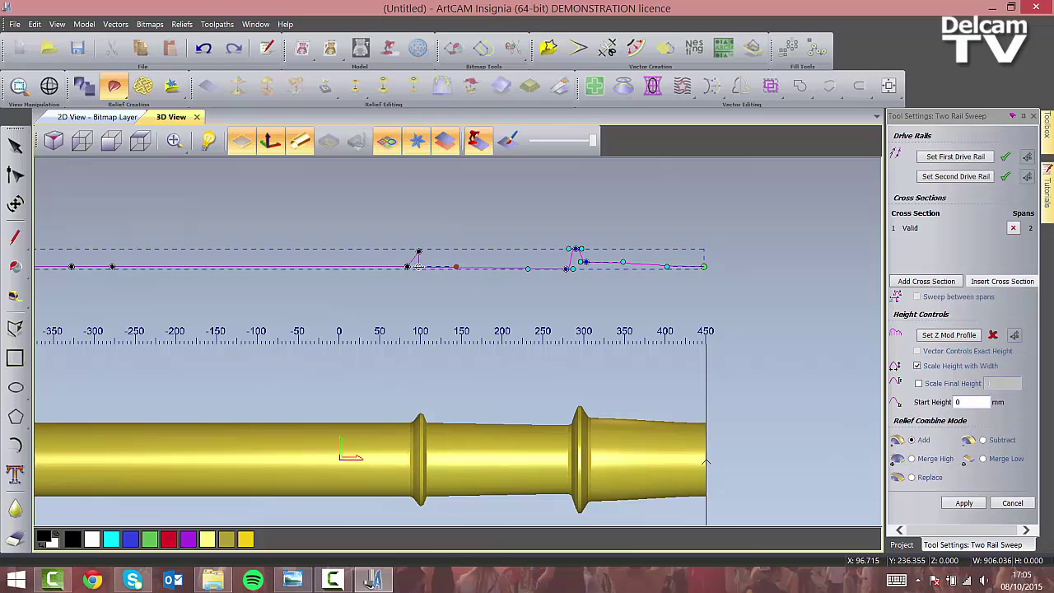
left_click_drag(112, 267, 121, 255)
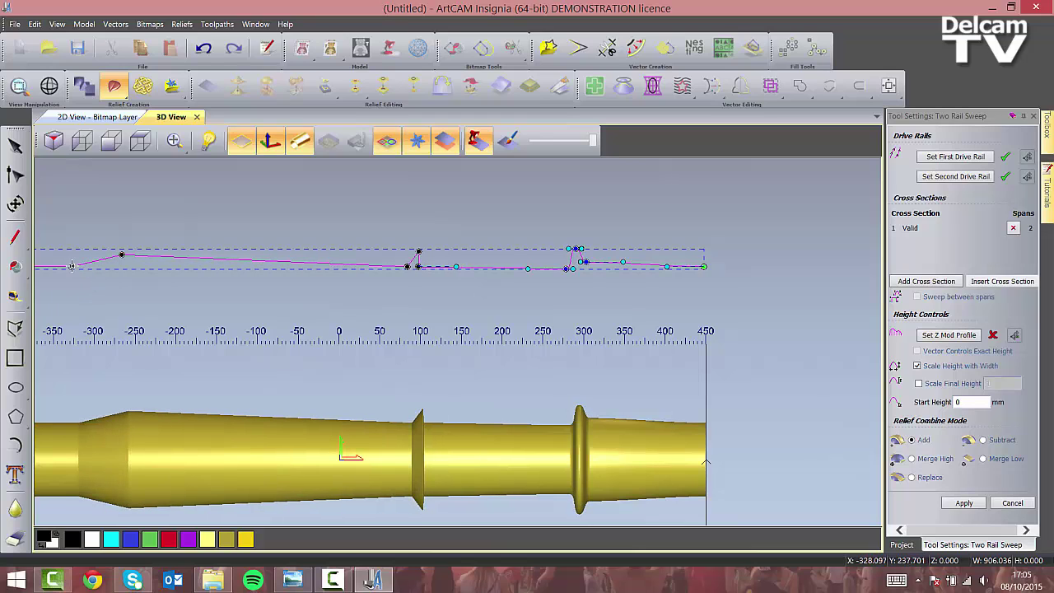
left_click_drag(72, 266, 71, 270)
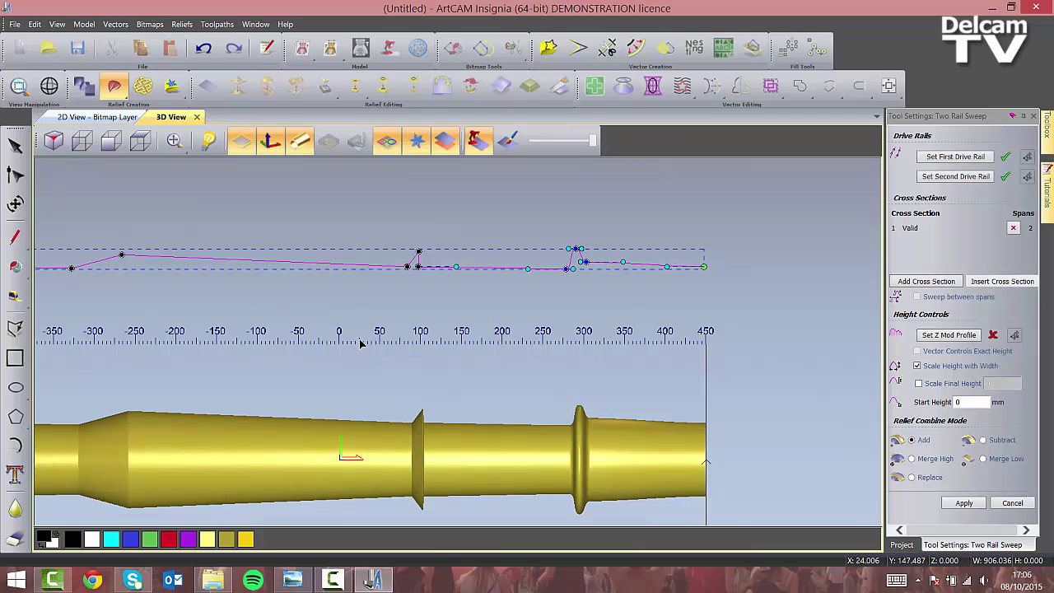
Close the sweep without applying it and replace the cross-section line with the imported vectors.eps profile, placed above the cylinder and deselected
left_click(1033, 115)
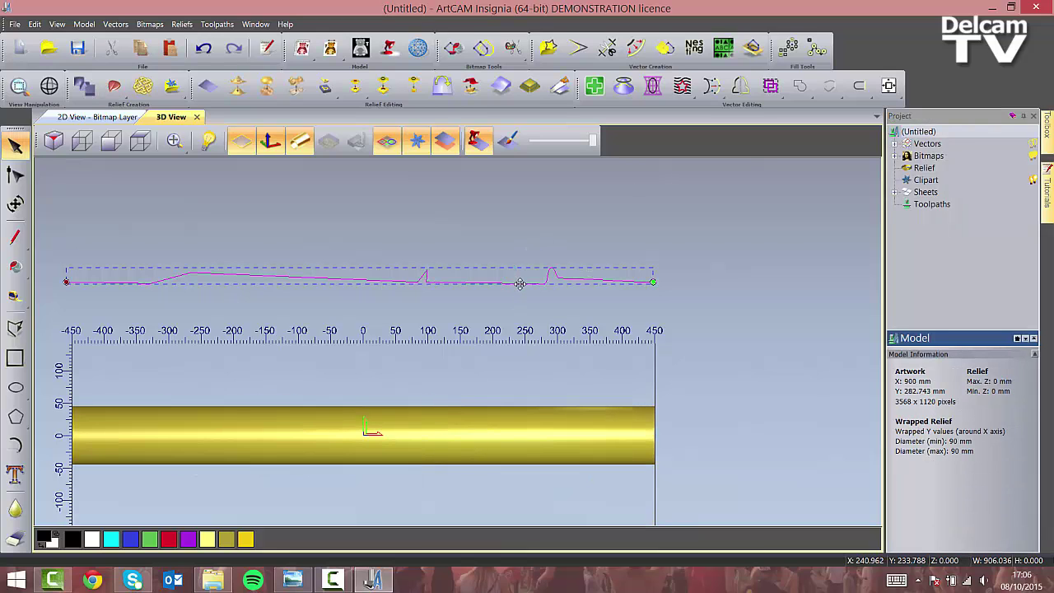
key("Delete")
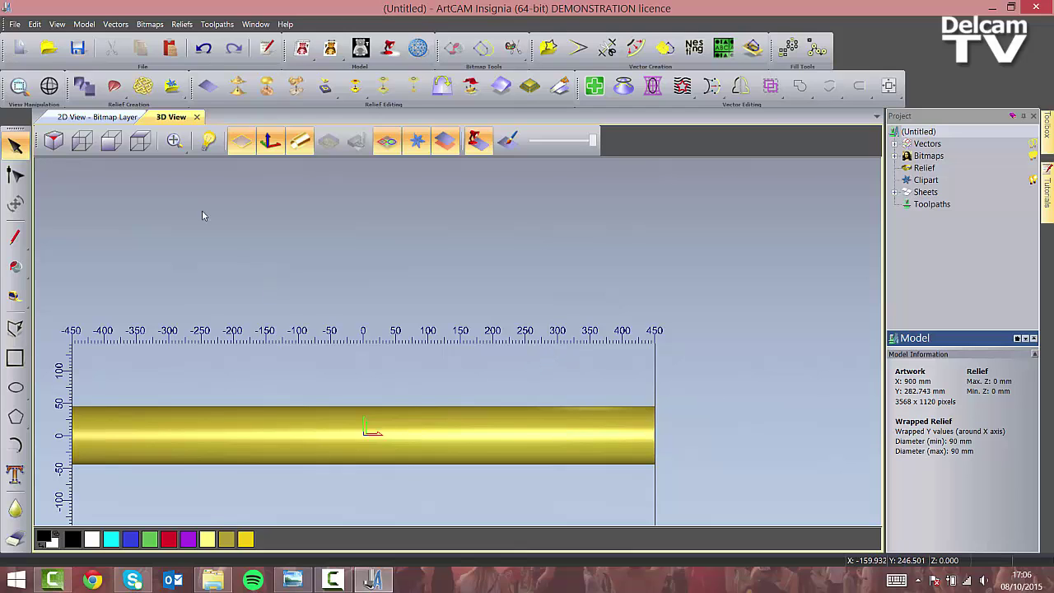
left_click(115, 24)
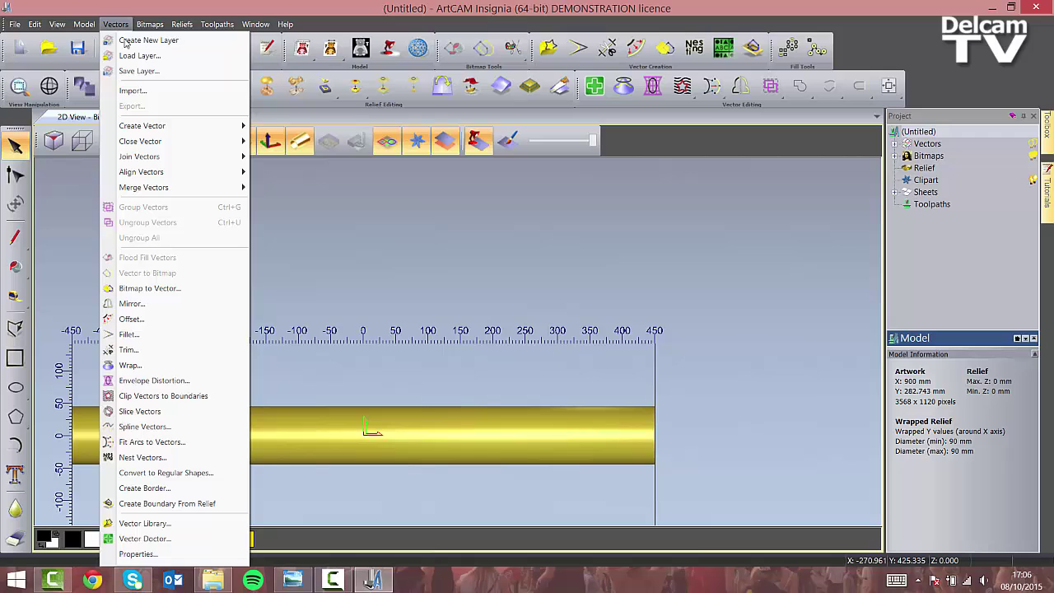
left_click(146, 90)
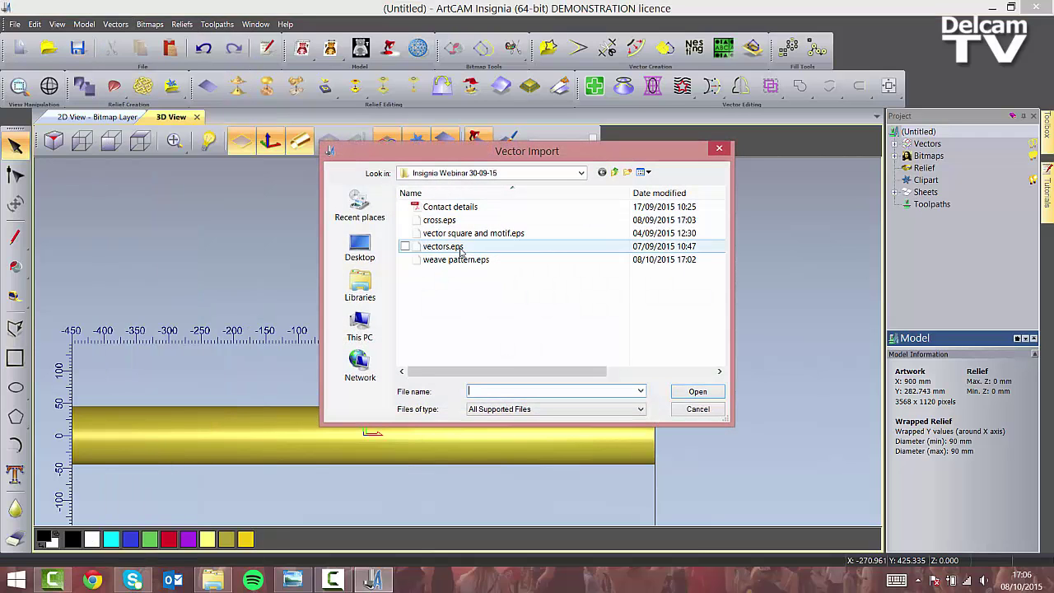
left_click(442, 246)
left_click(694, 392)
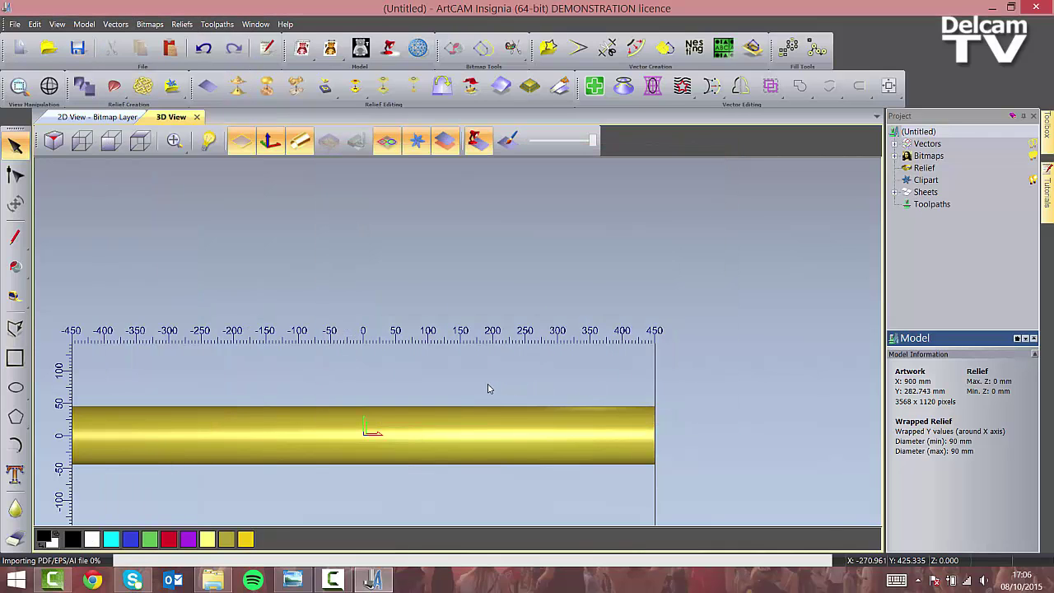
left_click_drag(444, 326, 445, 263)
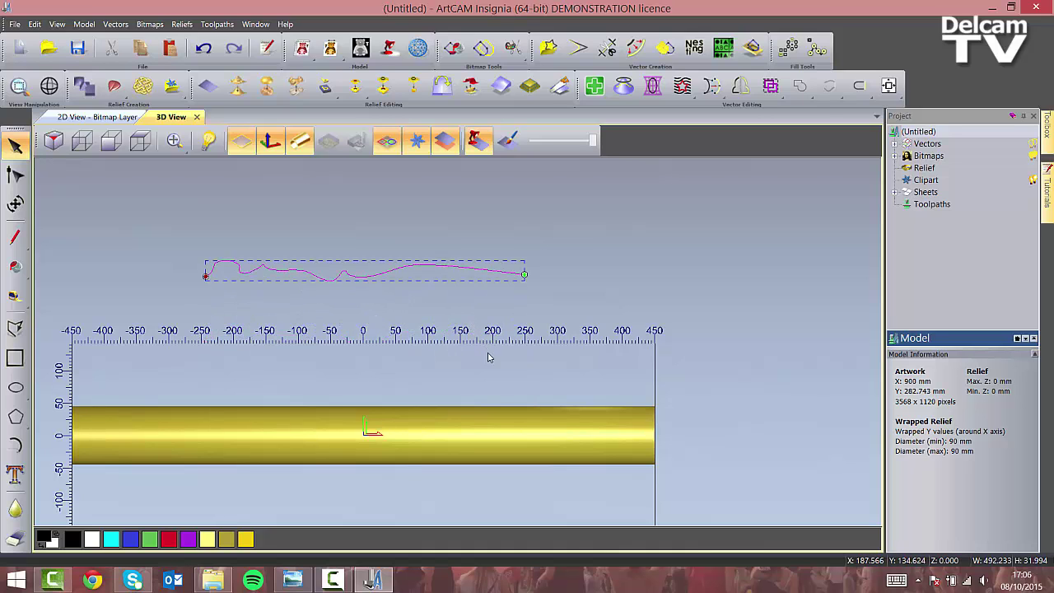
middle_click_drag(489, 358, 588, 310)
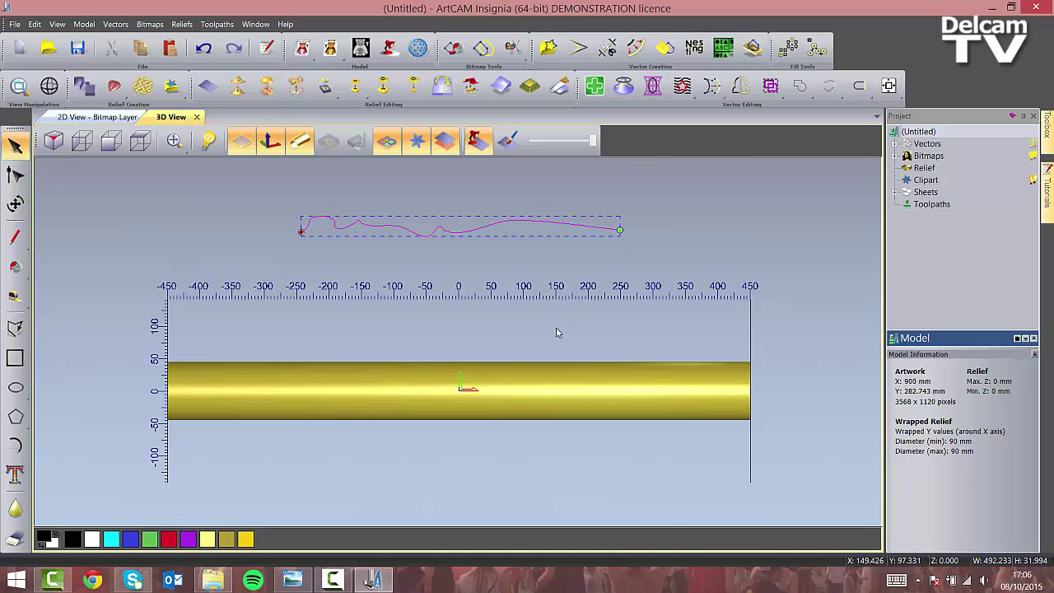
left_click(557, 329)
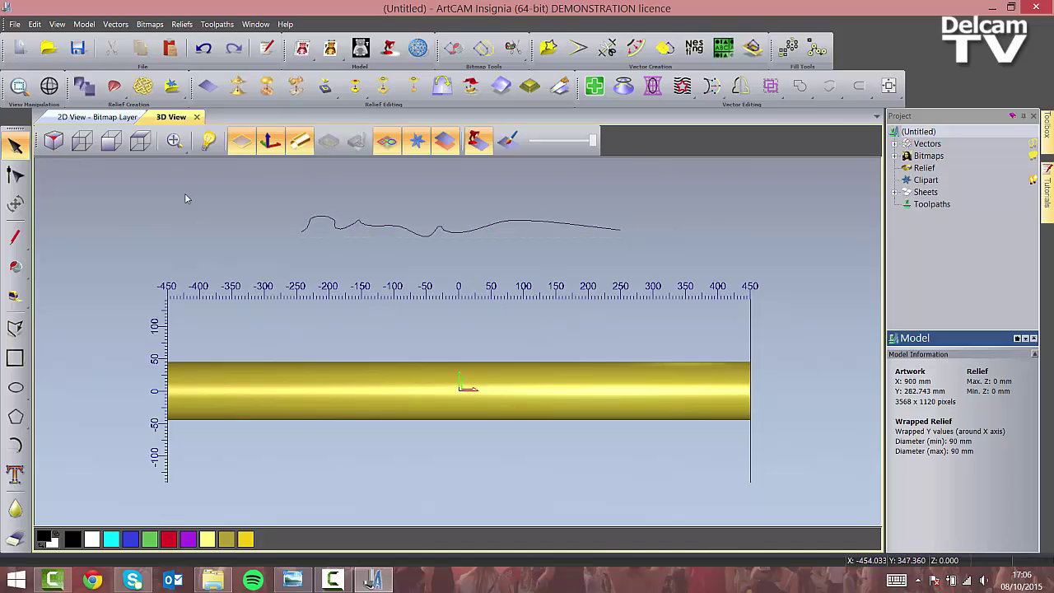
Set up a Two Rail Sweep with the X -450 line as first rail, the X 450 line as second rail and the imported profile as cross section
left_click(115, 87)
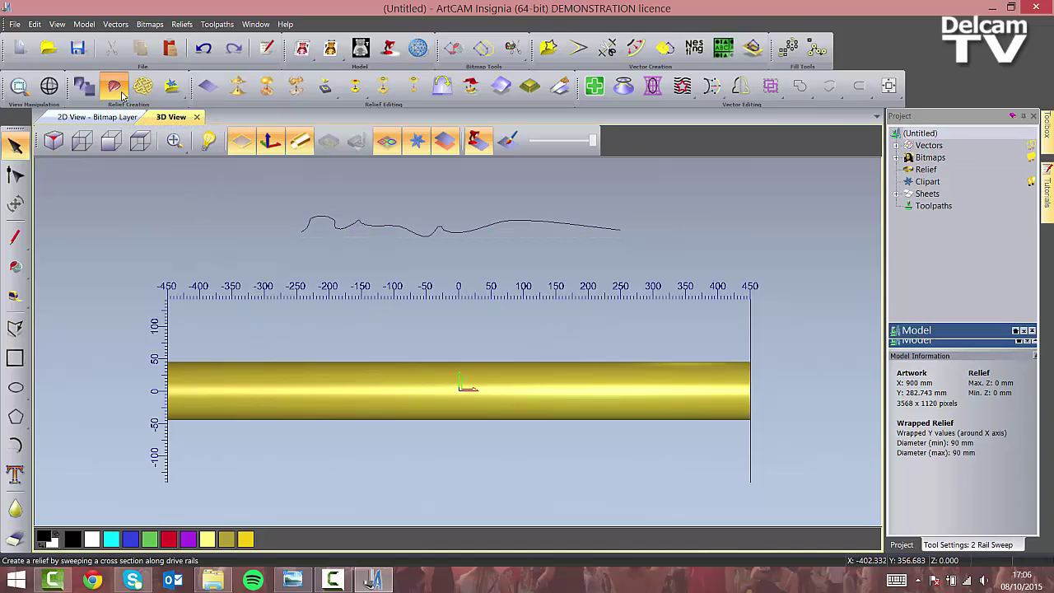
left_click(169, 329)
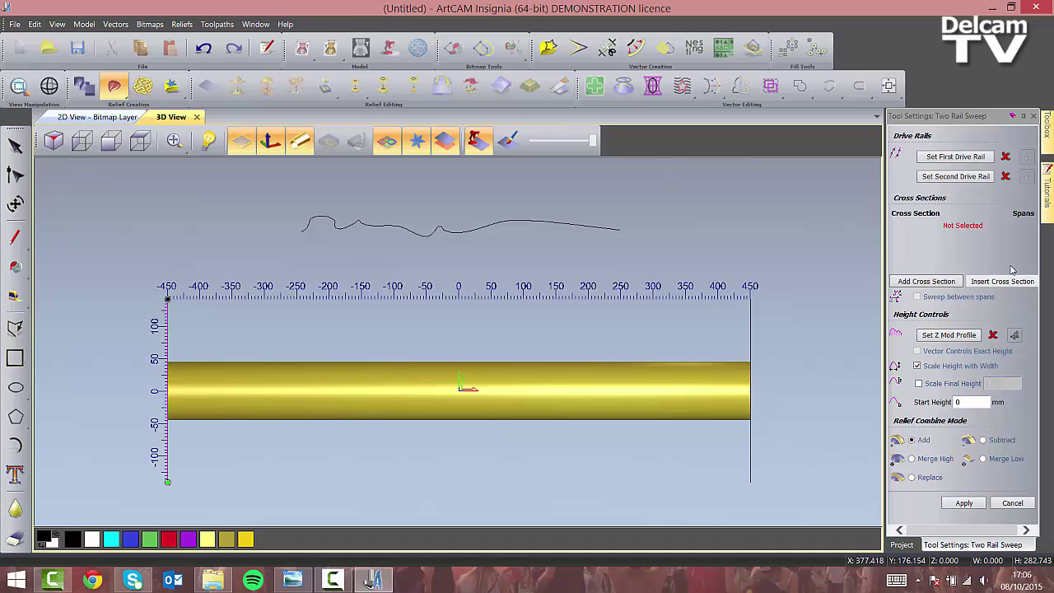
left_click(964, 156)
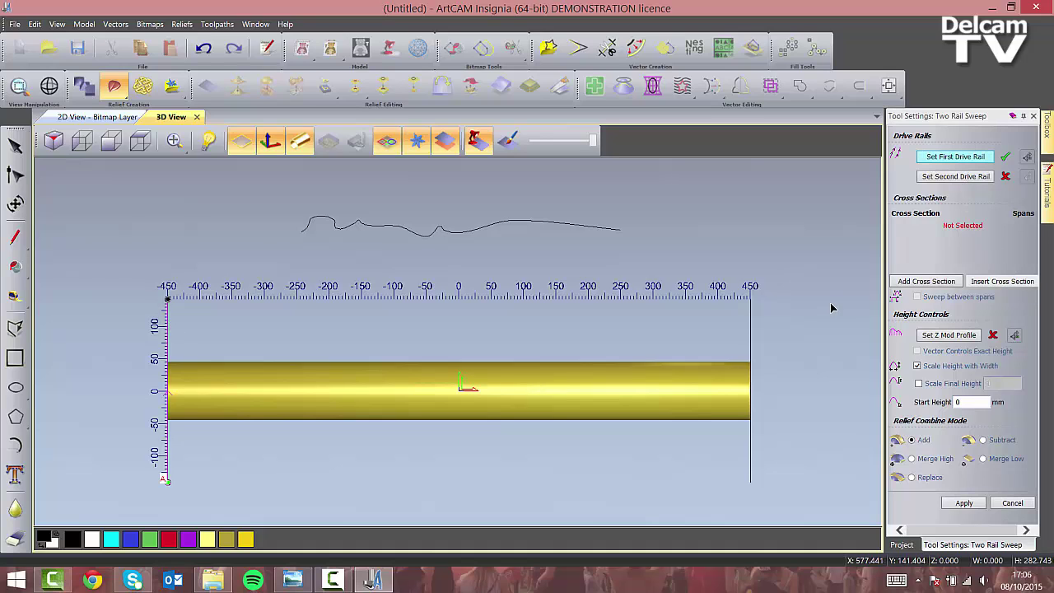
left_click(749, 339)
left_click(955, 176)
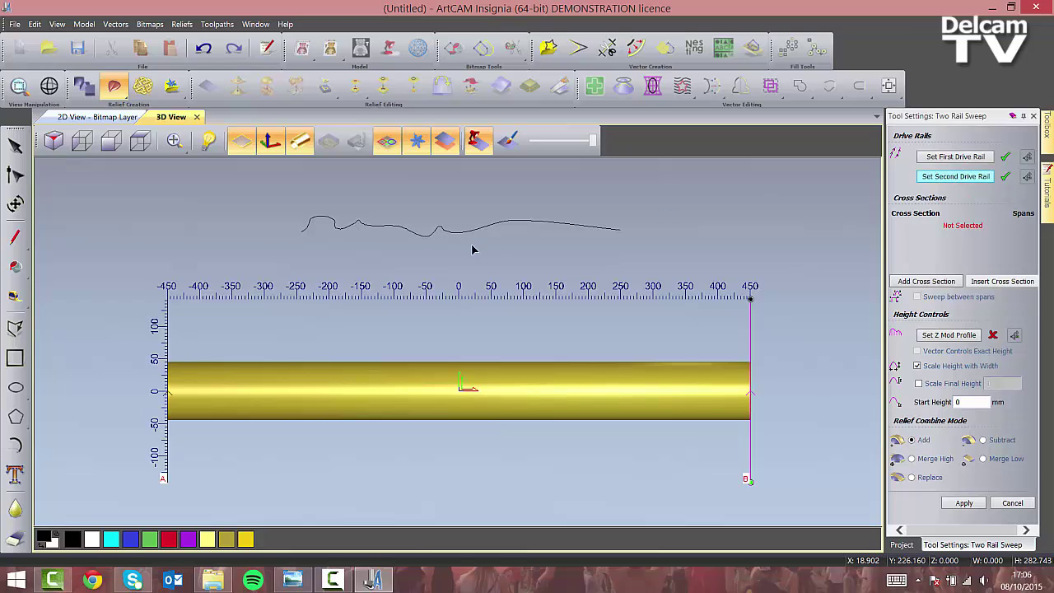
left_click(542, 227)
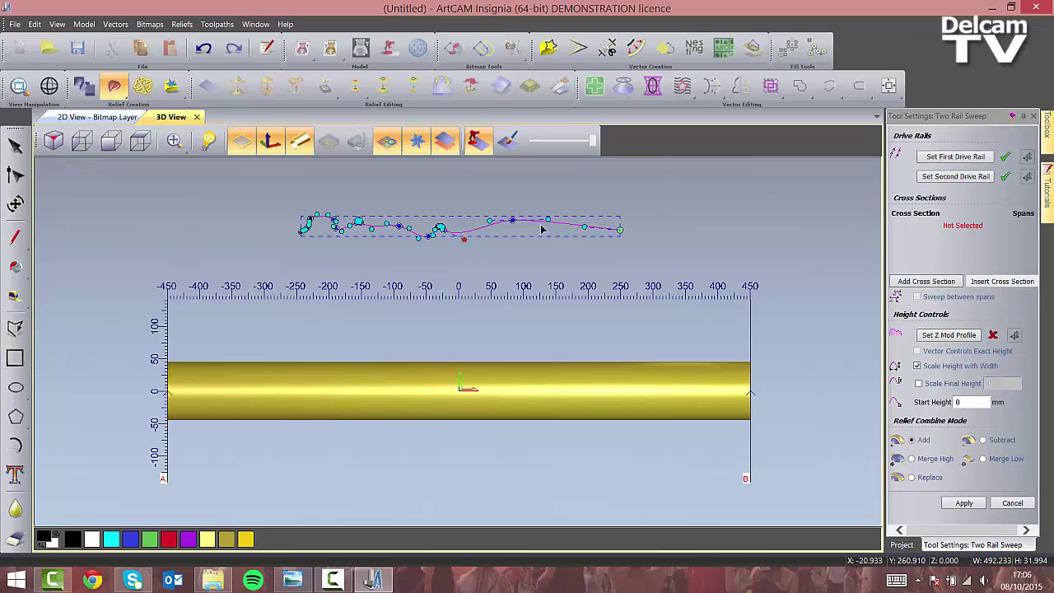
left_click(924, 283)
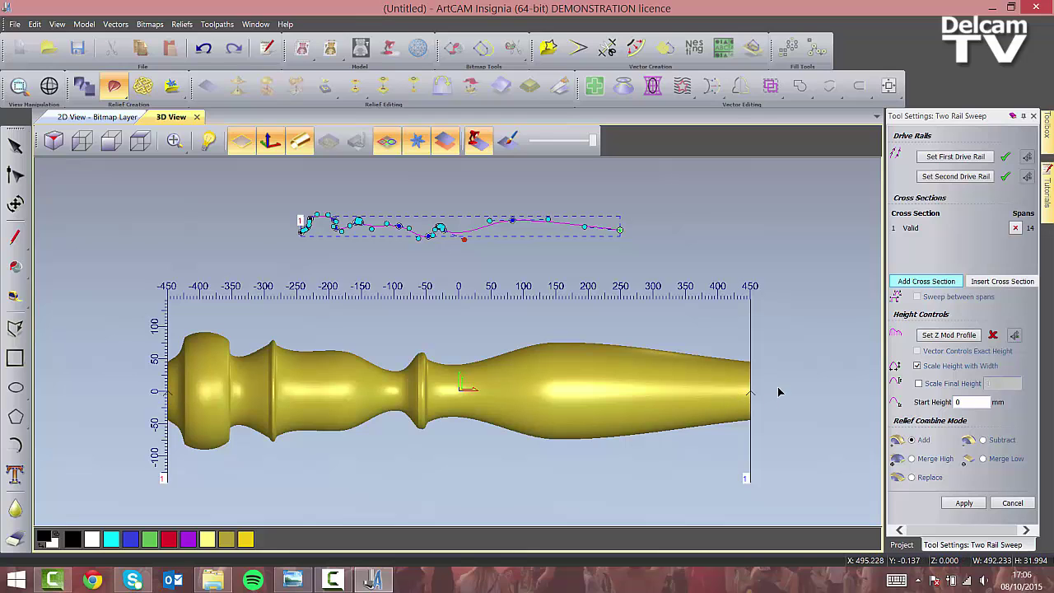
Try reversing the first drive rail's direction, examine the resulting sweep preview at an angle, and reverse the rail back
left_click(170, 339)
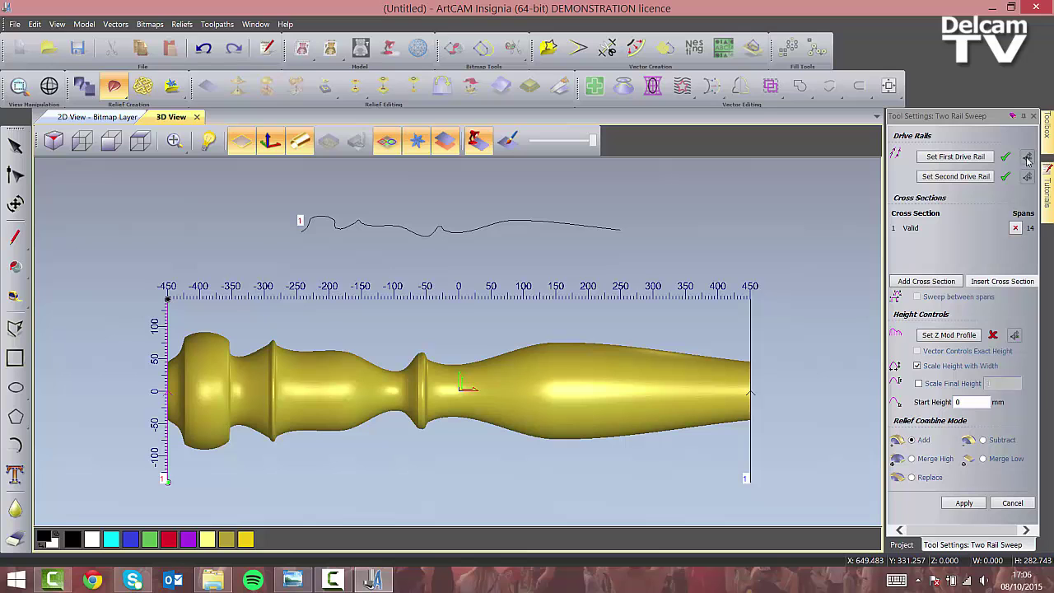
left_click(1027, 157)
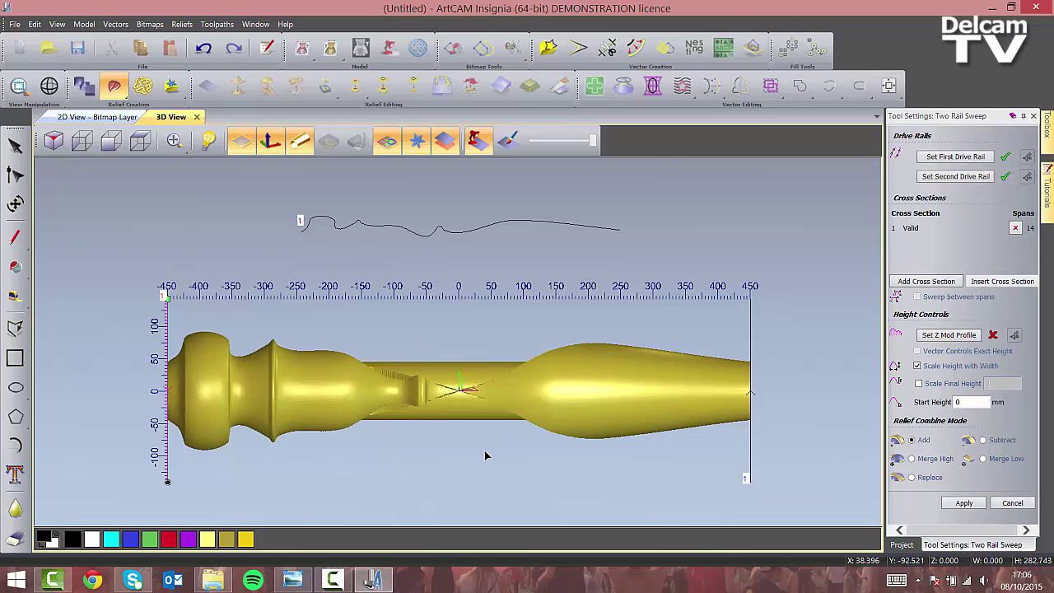
left_click_drag(486, 455, 499, 432)
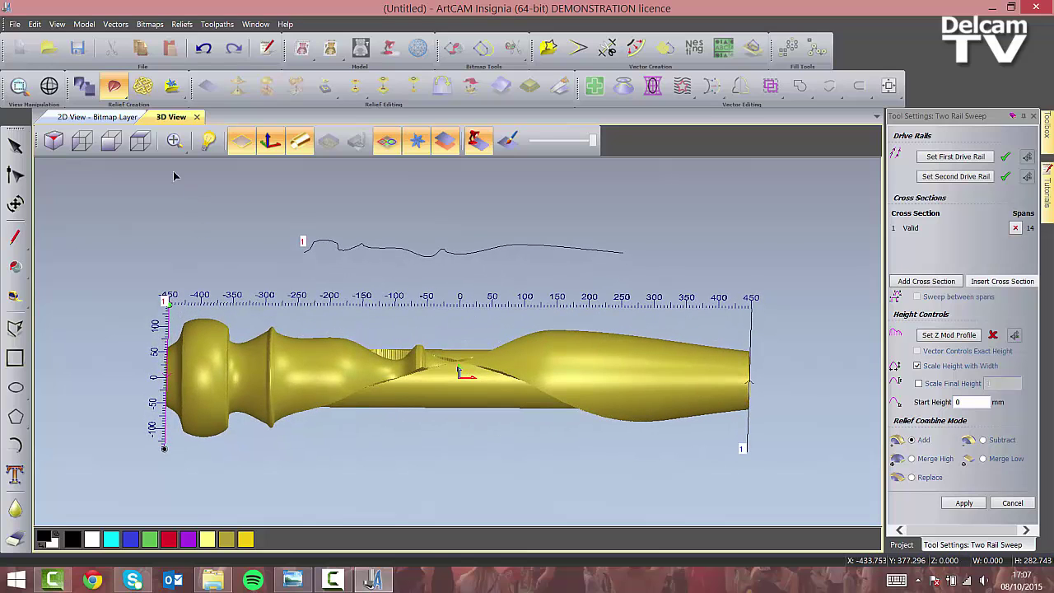
left_click(140, 141)
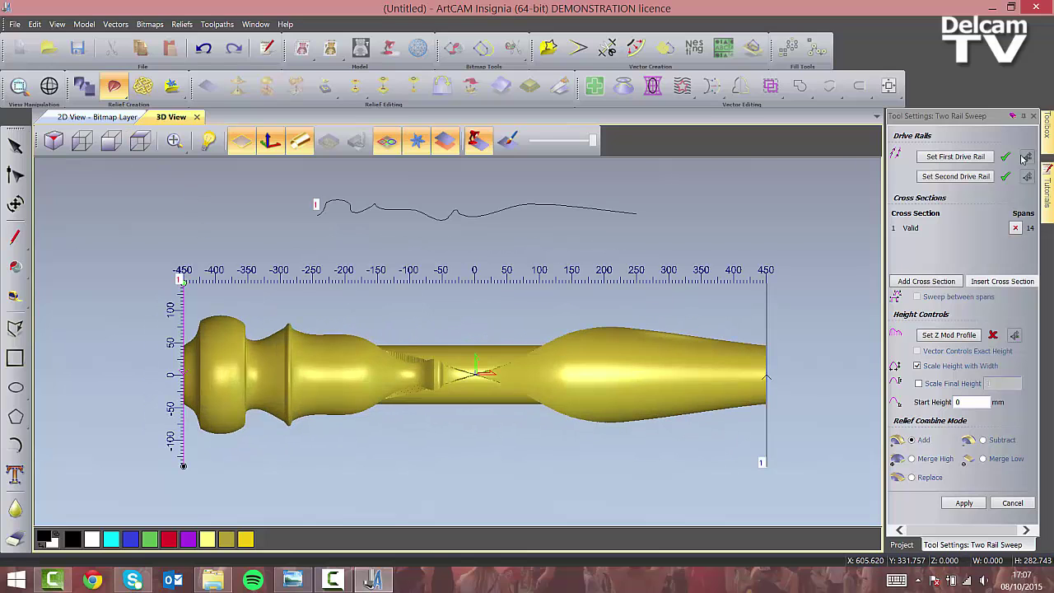
left_click(1027, 157)
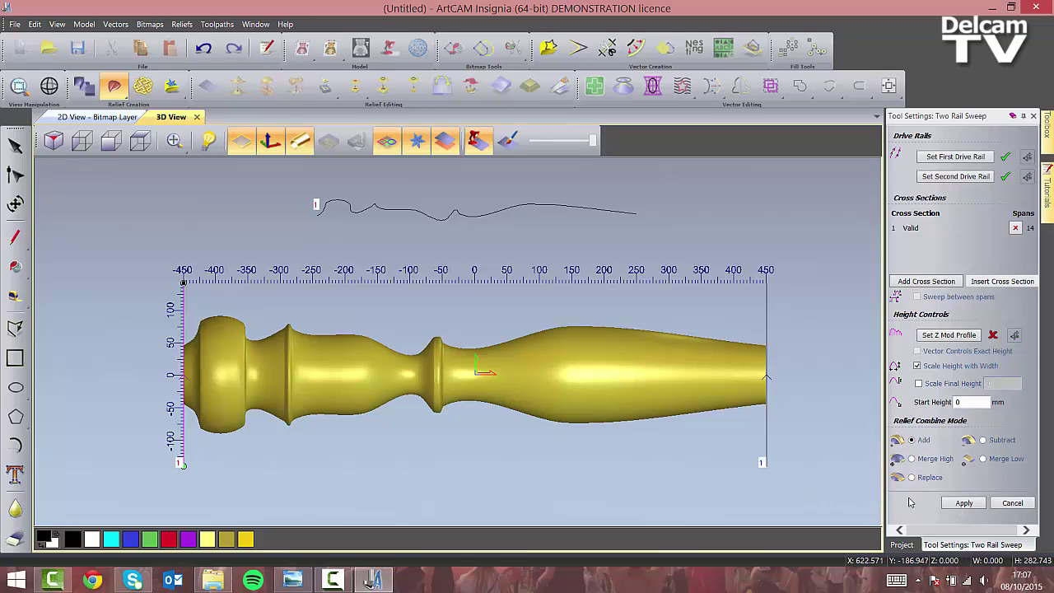
Apply the two rail sweep in Add mode, close its settings and view the turned banister at an angle
left_click(961, 503)
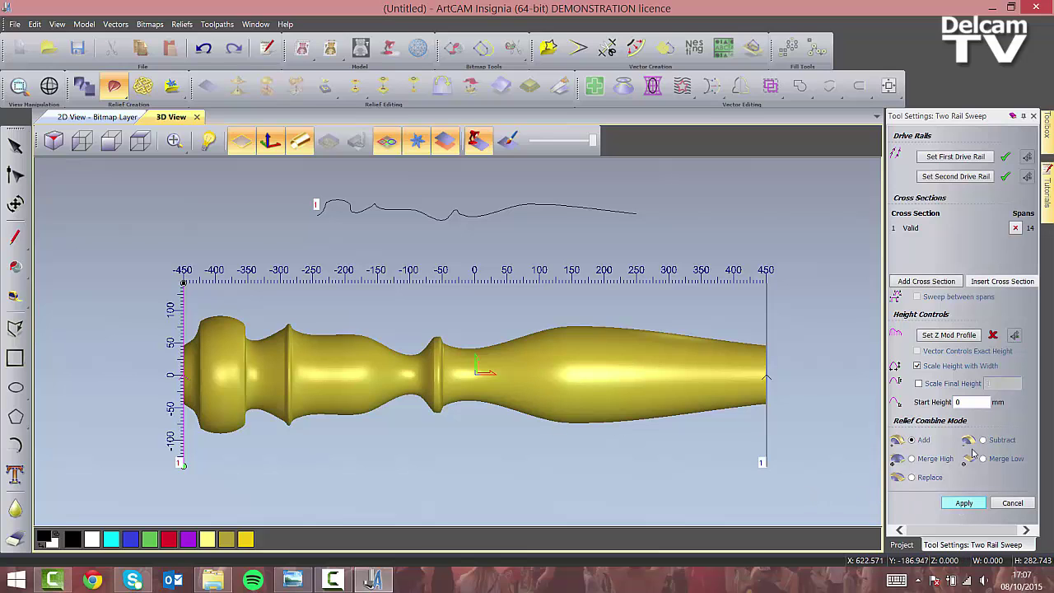
left_click(1033, 116)
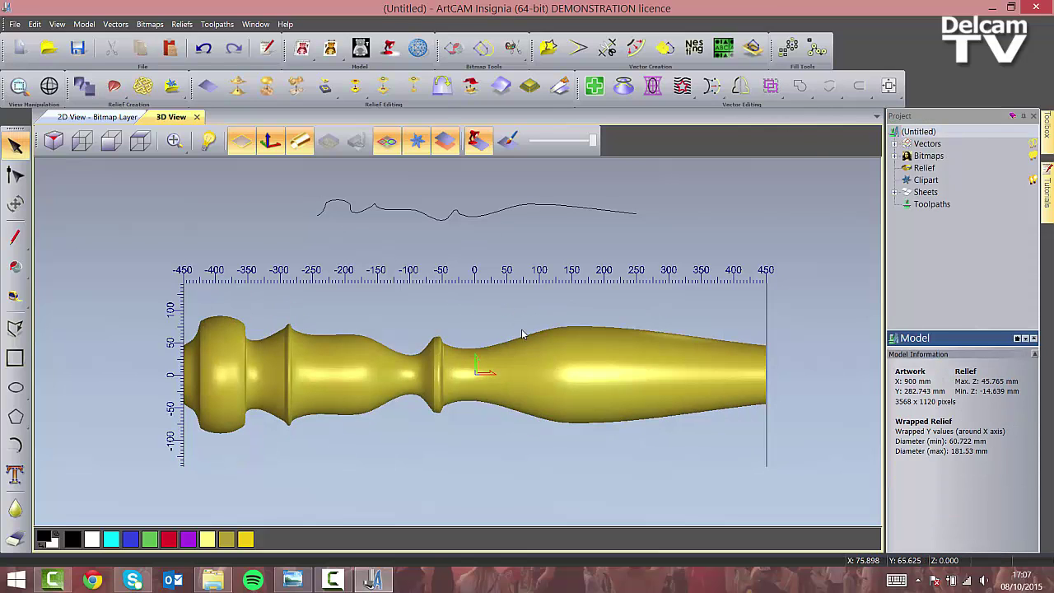
left_click_drag(521, 329, 486, 341)
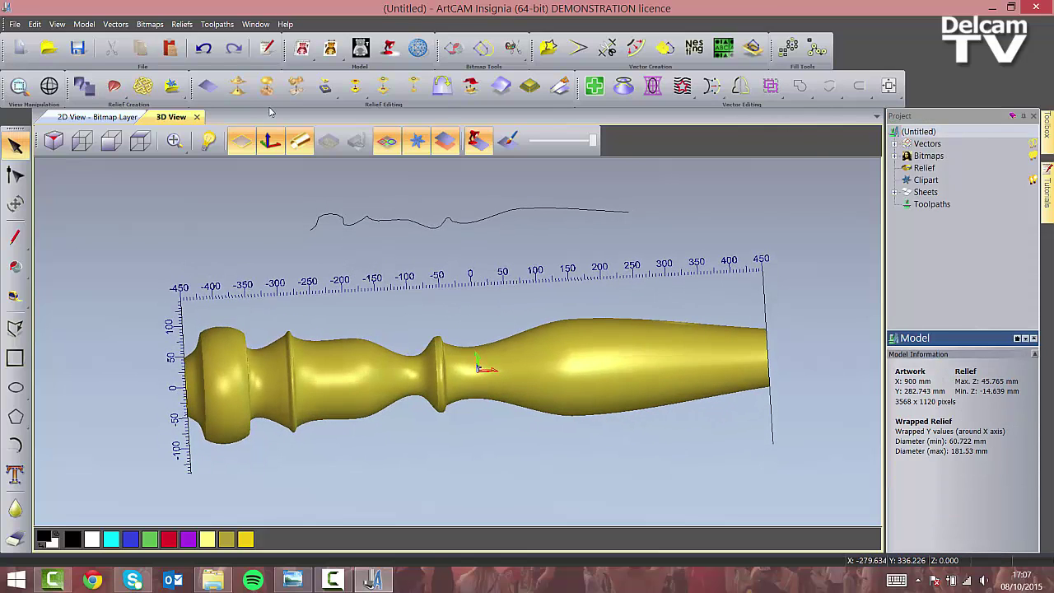
Display the relief flat from above and delete the profile vector and both rail lines at X -450 and X 450
left_click(293, 149)
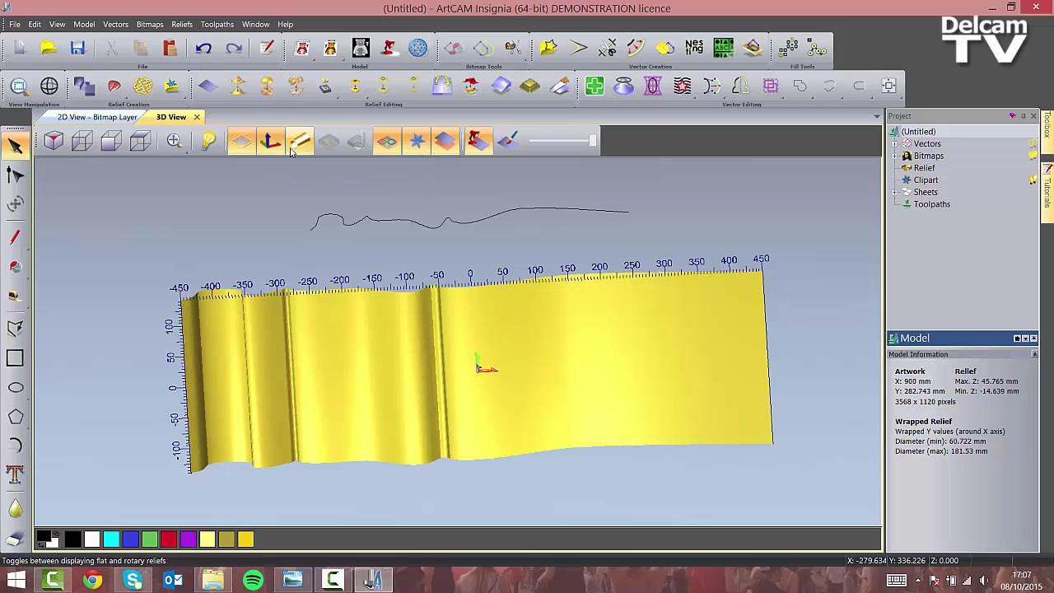
left_click(140, 141)
scroll(484, 370, "up", 2)
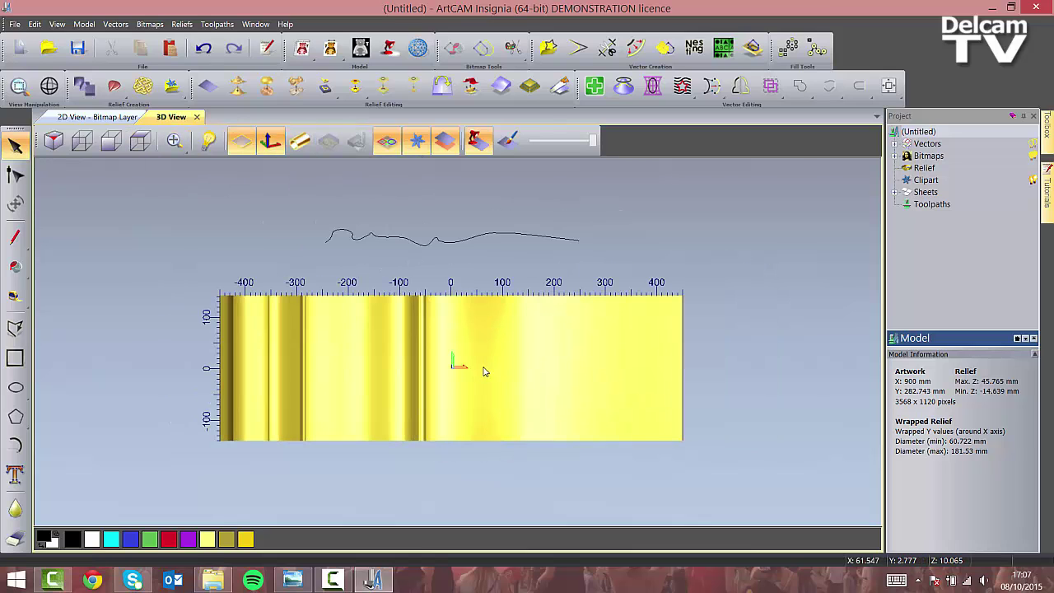
scroll(484, 370, "up", 2)
left_click(440, 203)
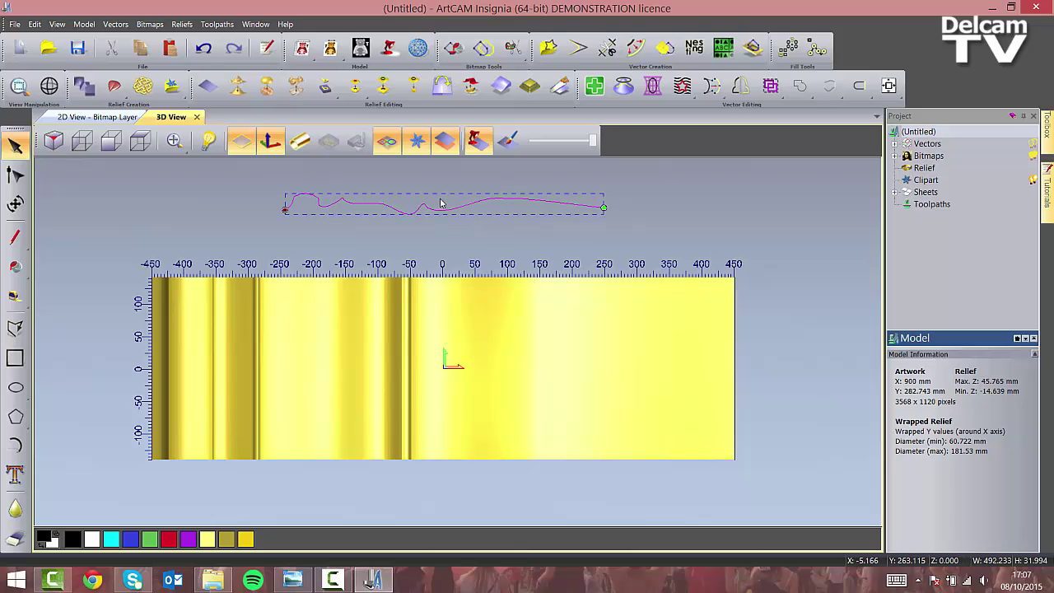
key("Delete")
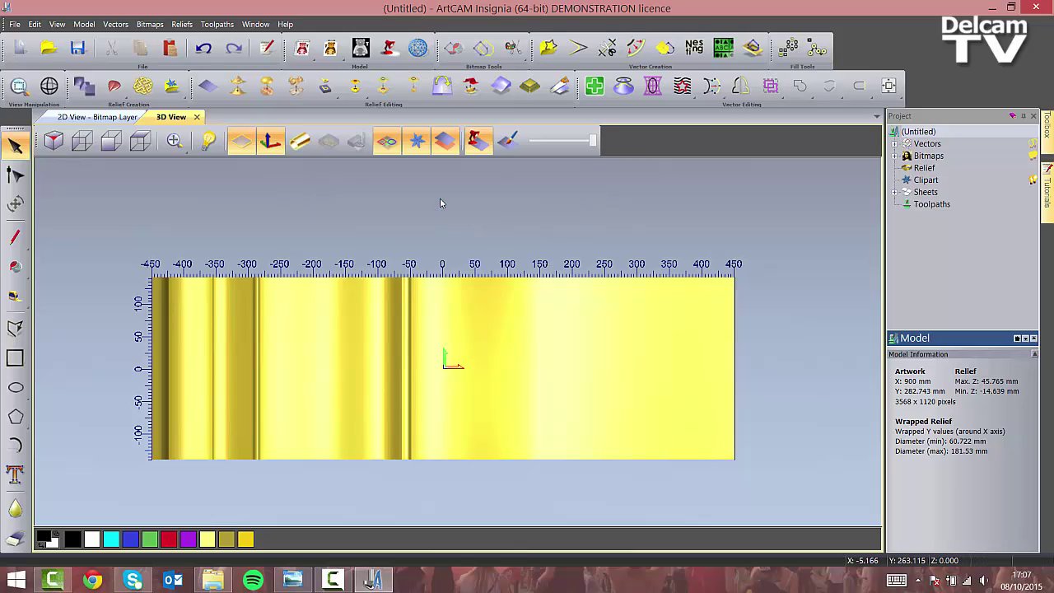
left_click(148, 365)
key("Delete")
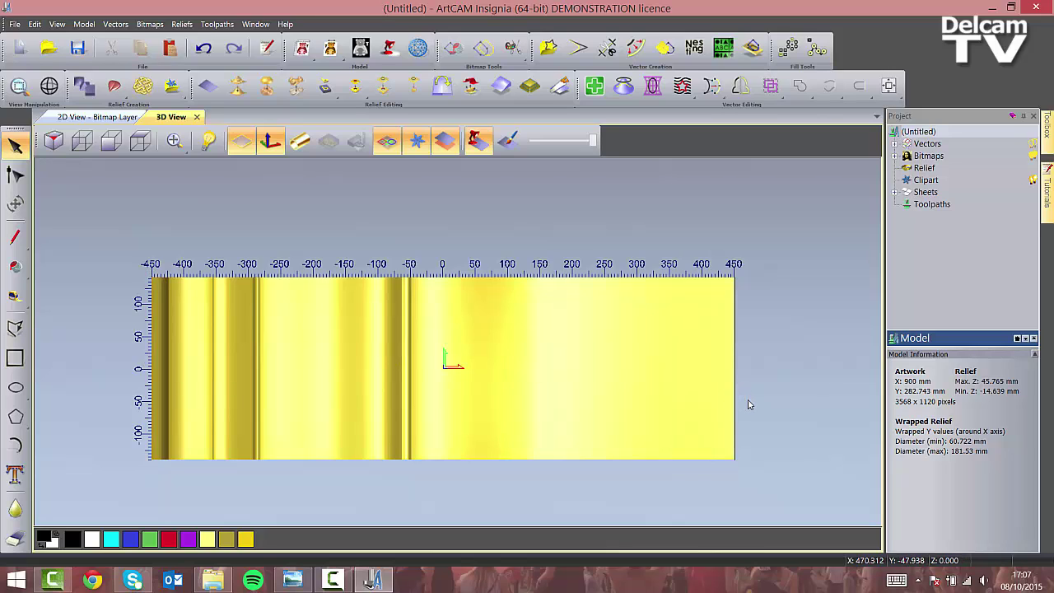
left_click(732, 377)
key("Delete")
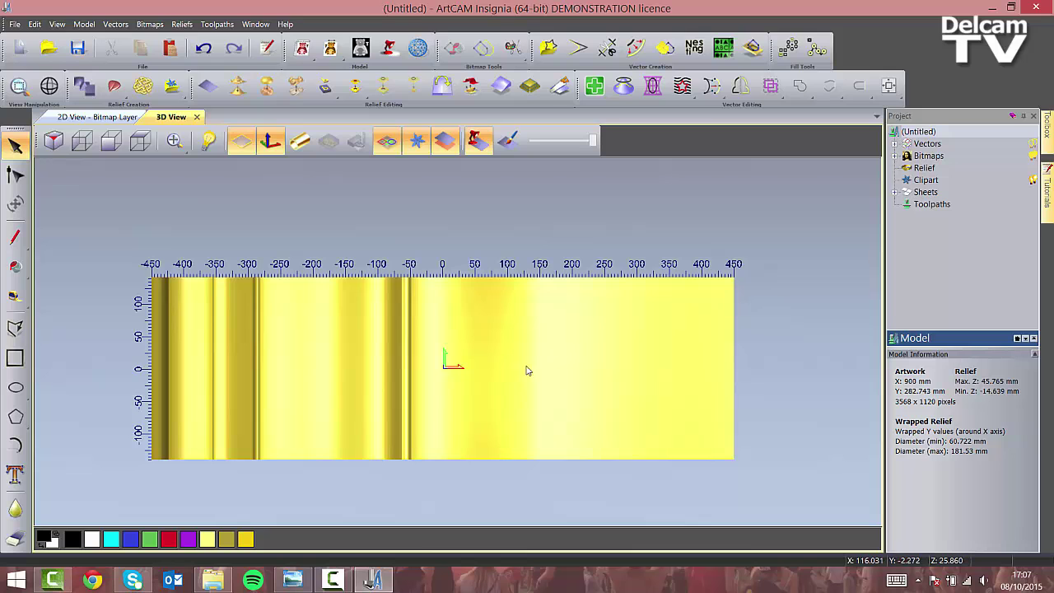
Import the vector file weave pattern.eps into the model
left_click(115, 24)
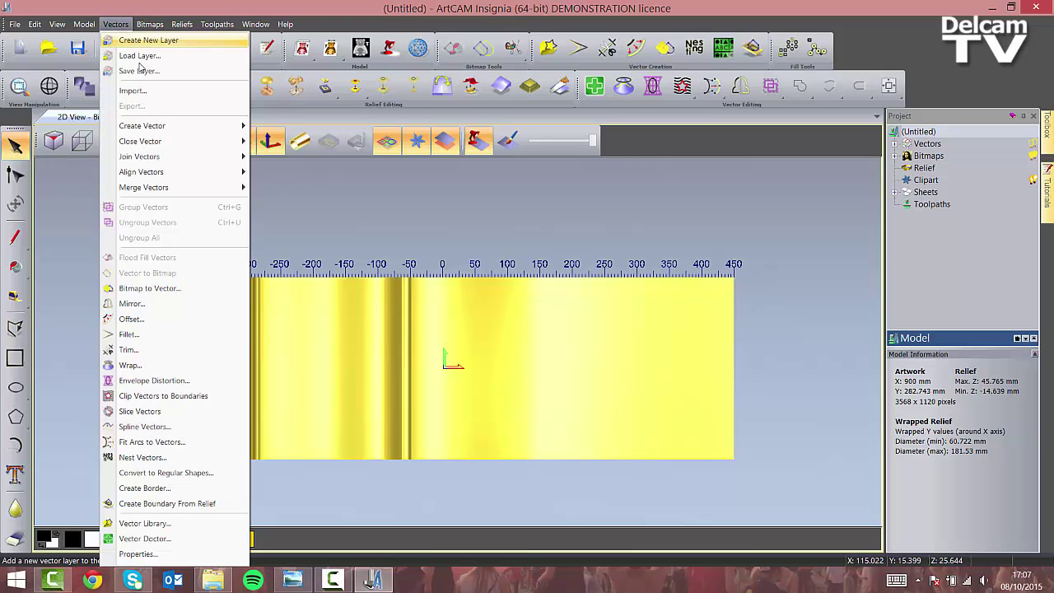
left_click(148, 92)
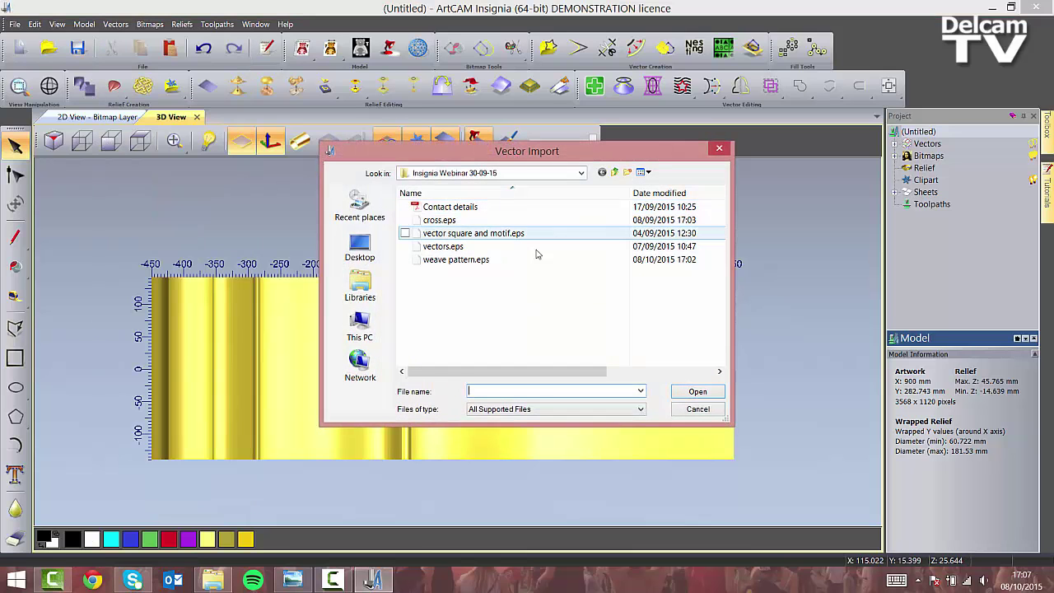
left_click(494, 260)
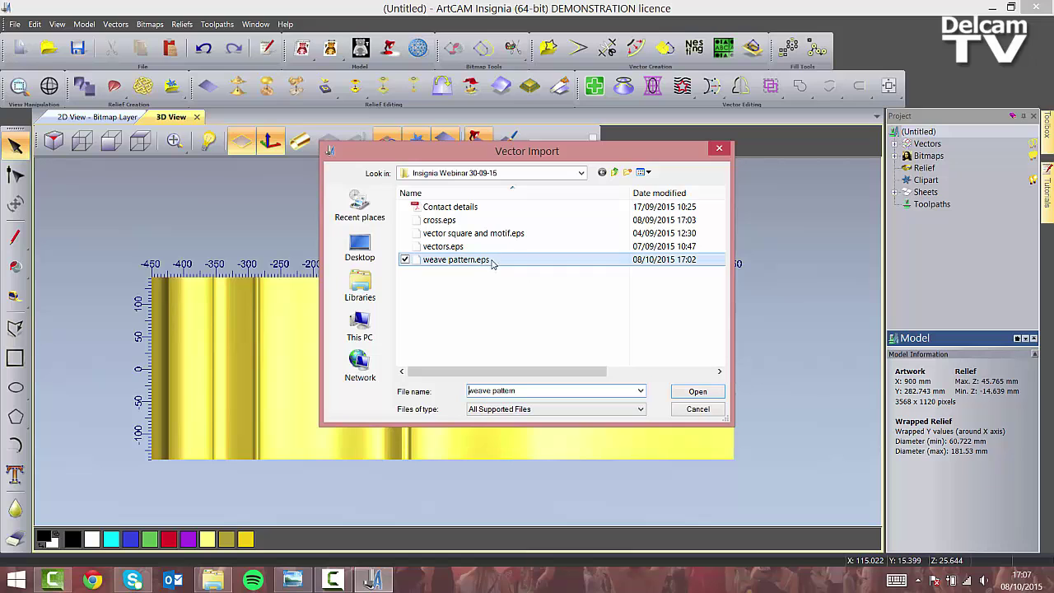
left_click(700, 393)
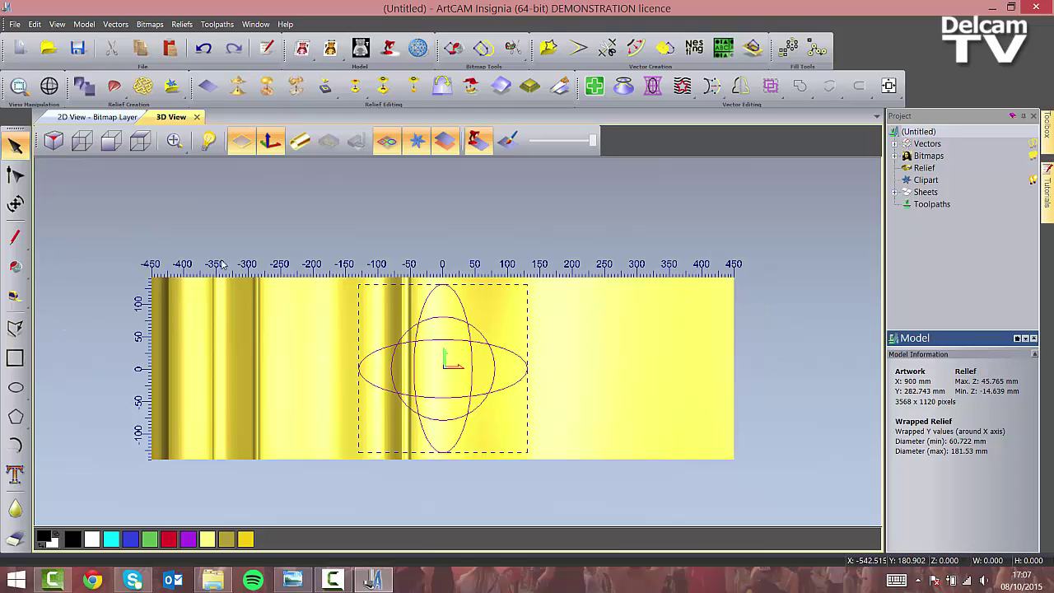
Reposition the imported weave pattern's centre to X 300, Y 0 and deselect it
left_click(20, 203)
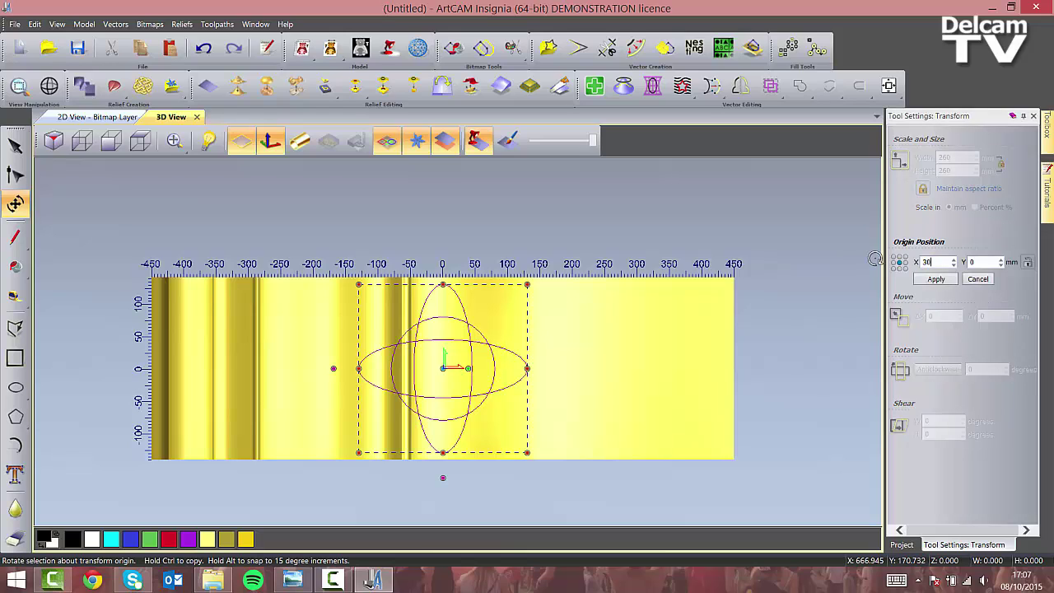
left_click(936, 279)
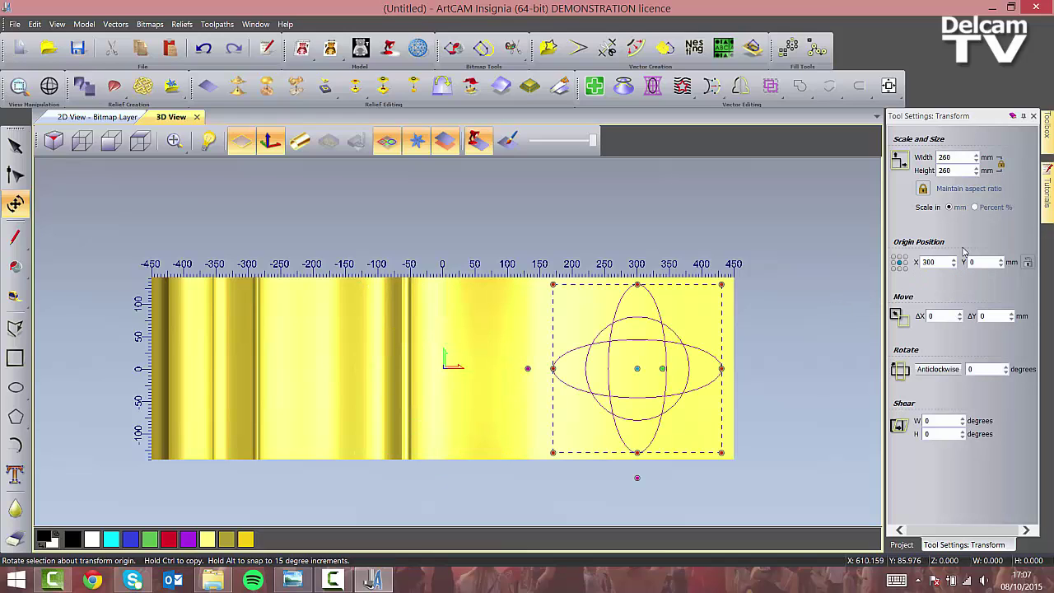
left_click(1033, 116)
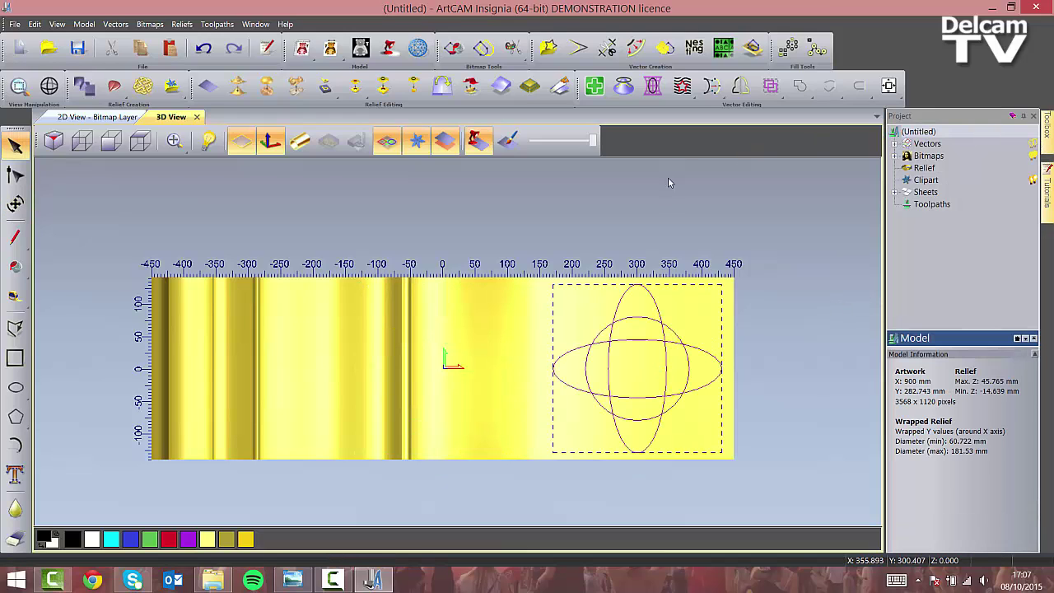
left_click(654, 237)
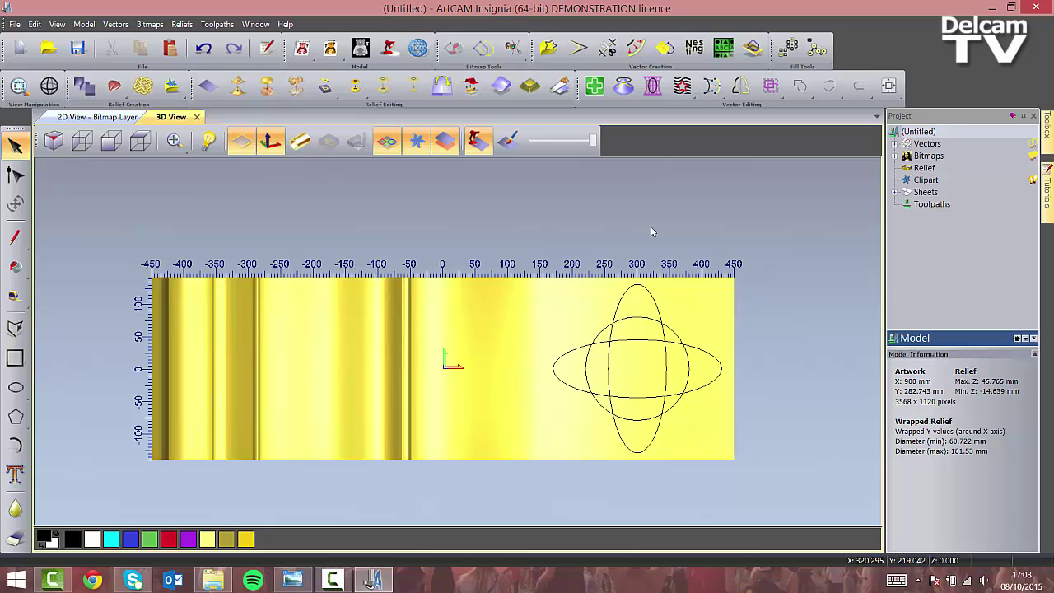
Create a circle of radius 2 mm centred at X 400, Y 200
left_click(25, 389)
left_click(47, 387)
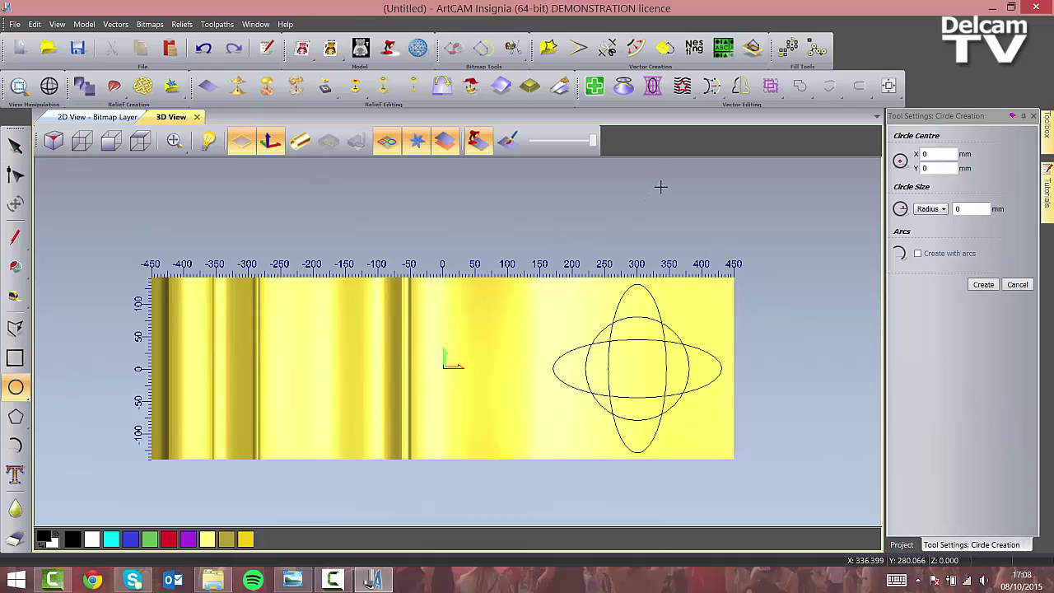
left_click(965, 209)
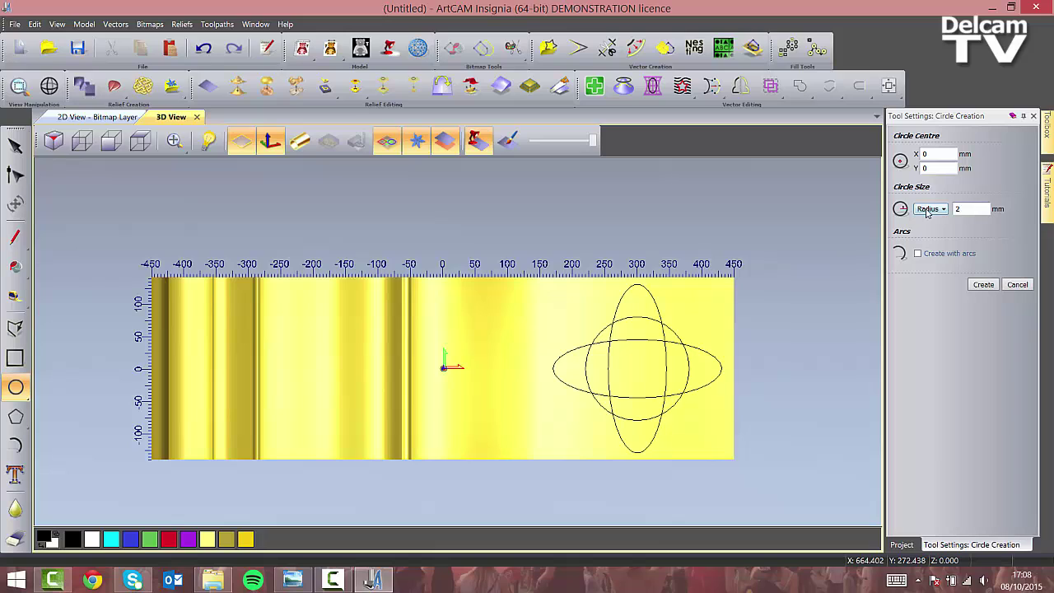
key("Tab")
type("400")
key("Tab")
type("200")
left_click(984, 284)
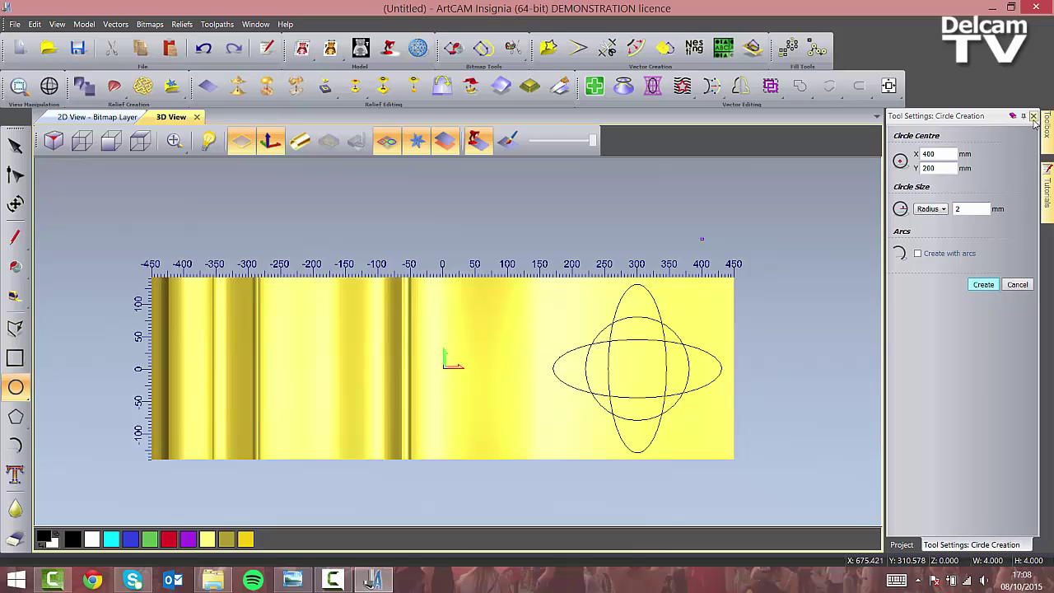
left_click(1033, 116)
Cut the small circle at its left and right nodes and delete the lower half, keeping the upper arc
scroll(716, 246, "up", 2)
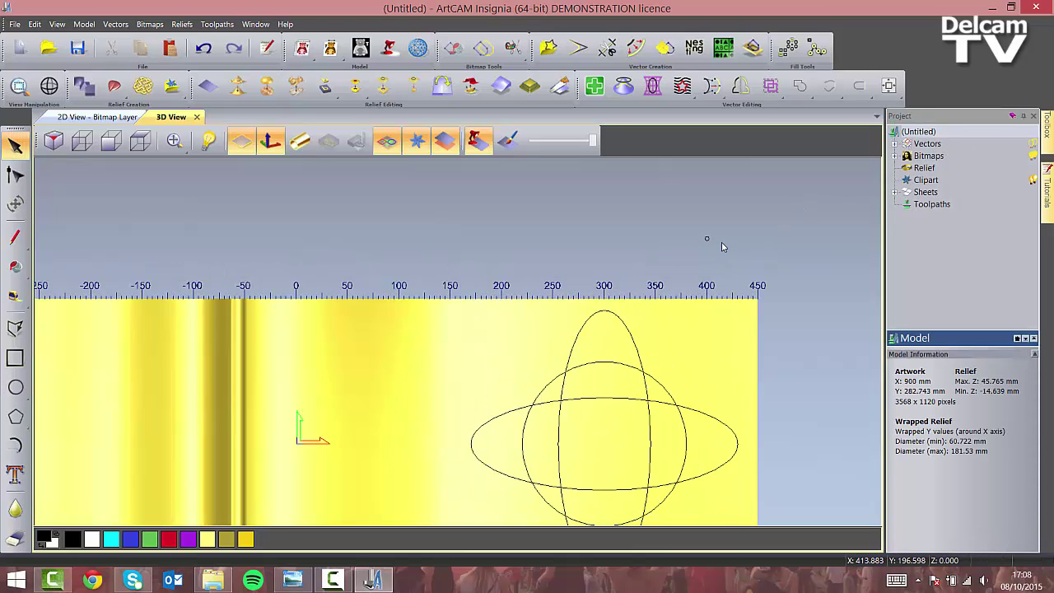
scroll(722, 247, "up", 4)
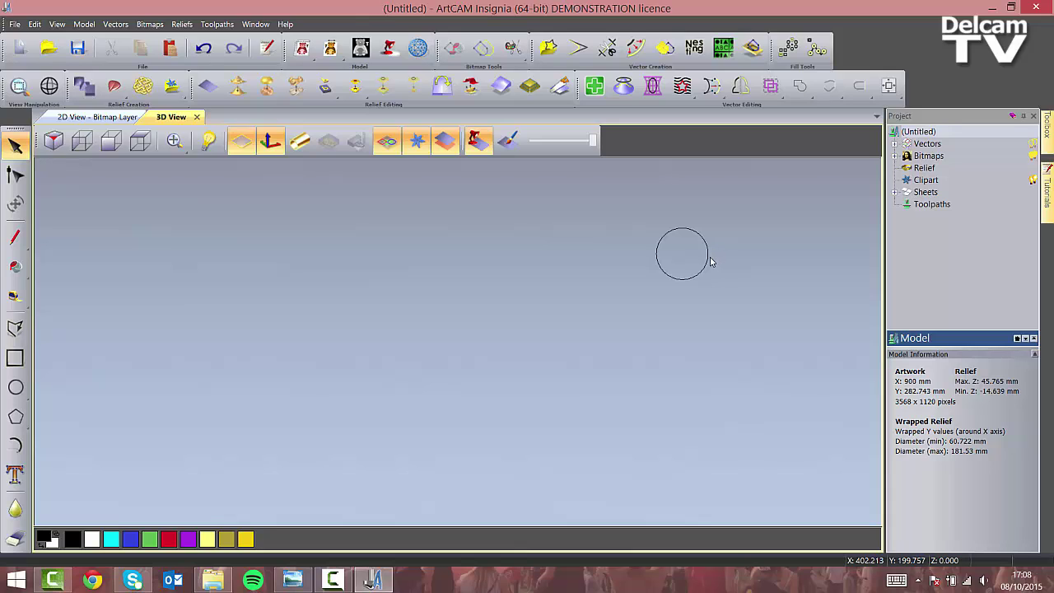
left_click(708, 266)
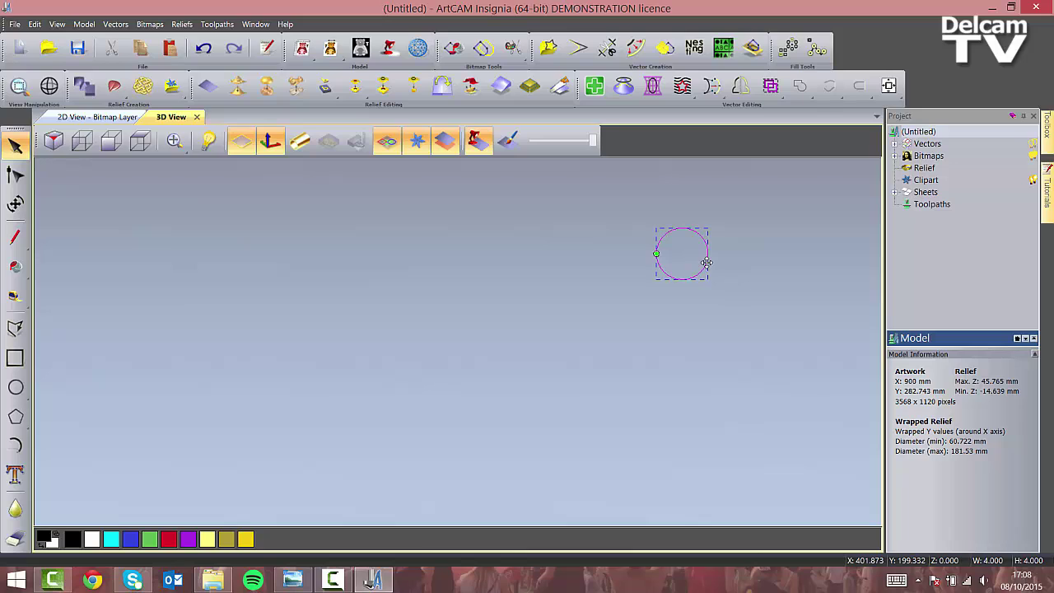
left_click(16, 174)
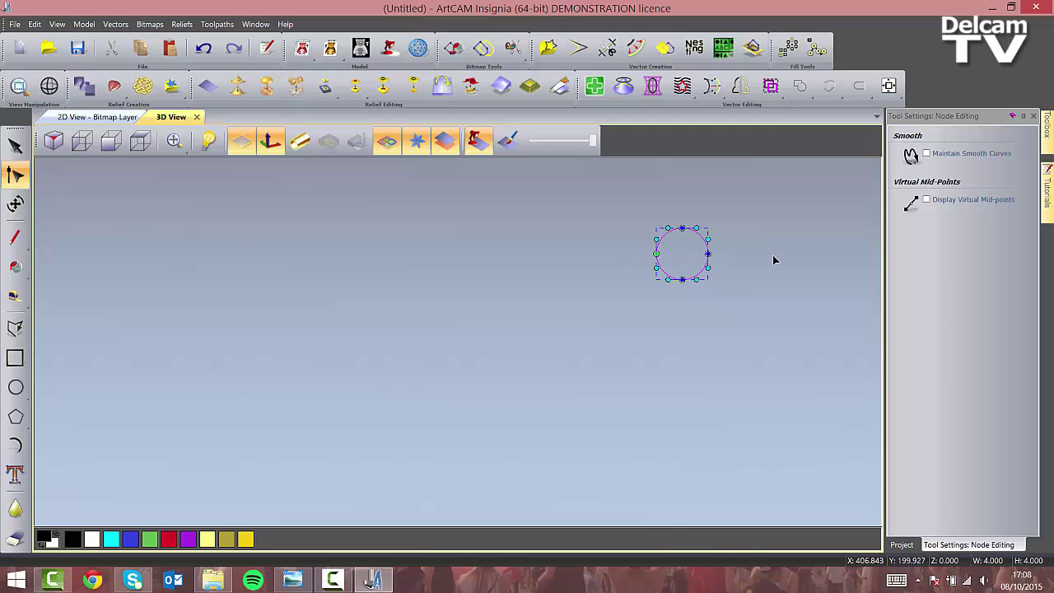
right_click(657, 254)
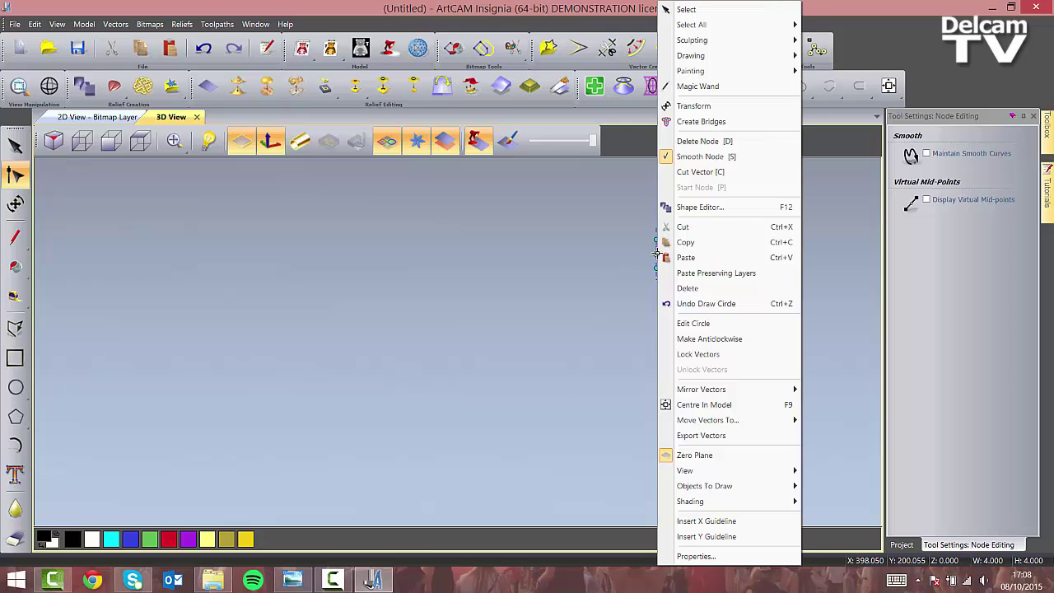
left_click(701, 173)
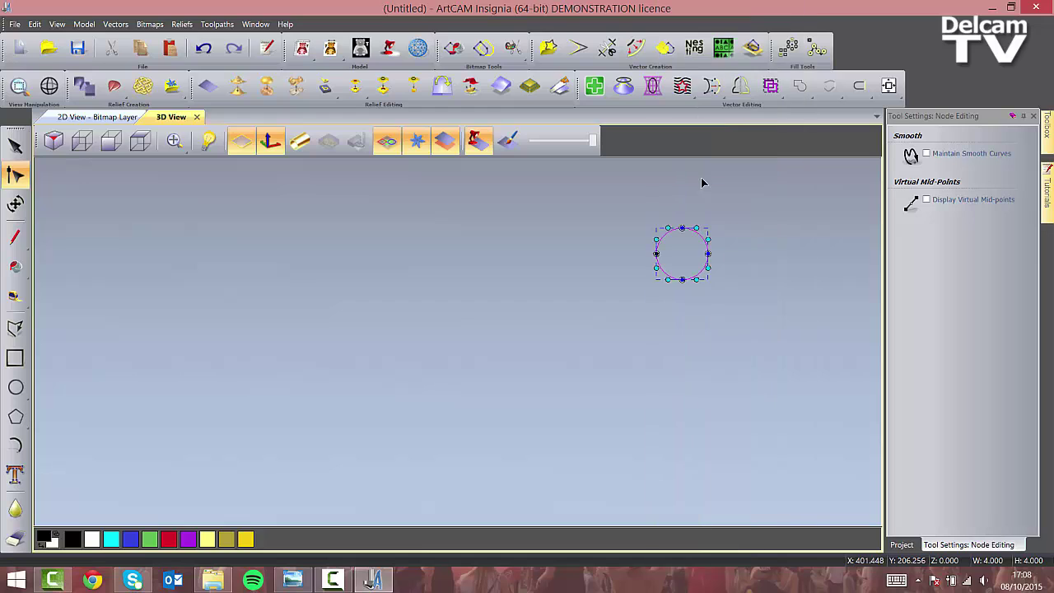
right_click(709, 254)
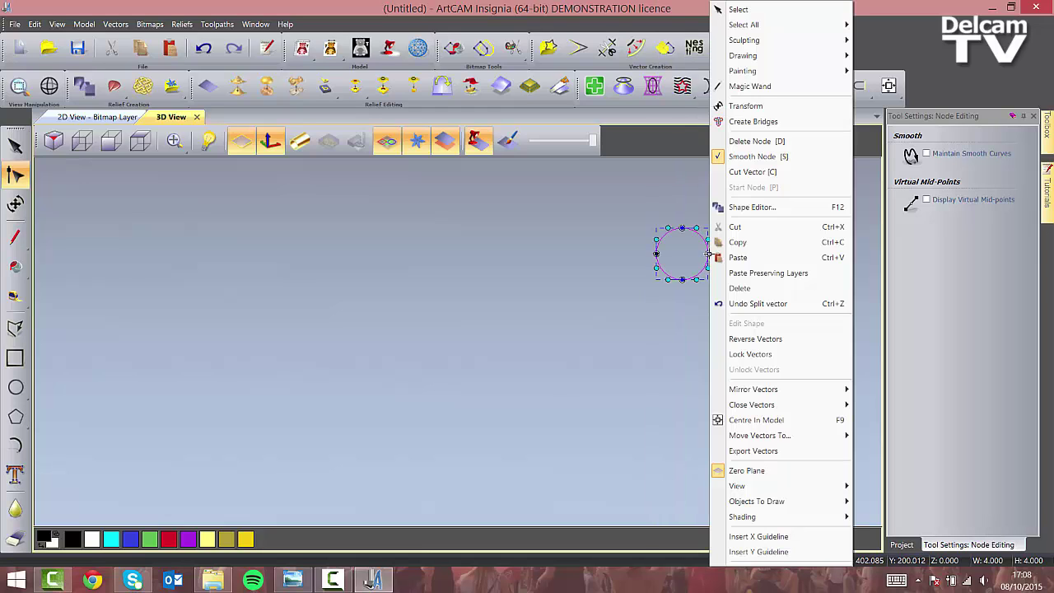
left_click(745, 172)
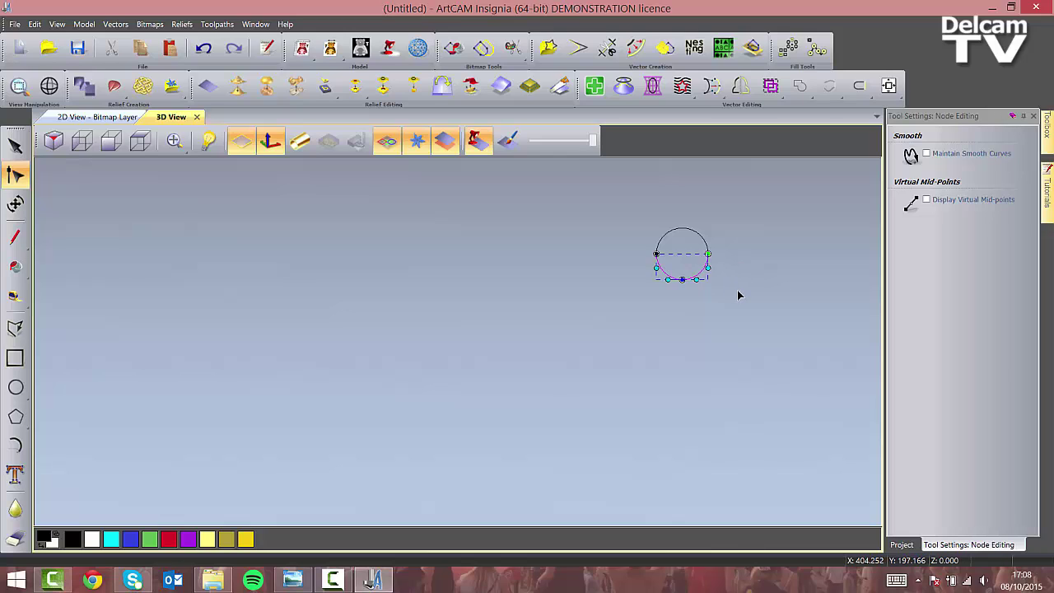
key("Delete")
left_click(1032, 116)
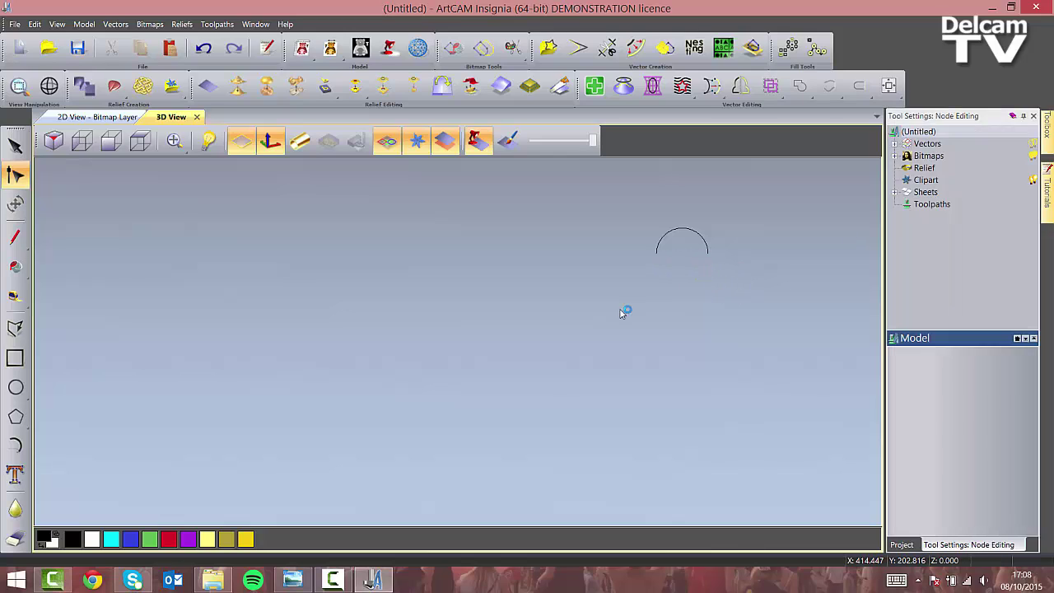
Set up the Weave tool with the overlapping ellipses and circle as drive rails and the small semicircular arc as cross section
scroll(602, 334, "down", 4)
scroll(488, 366, "down", 1)
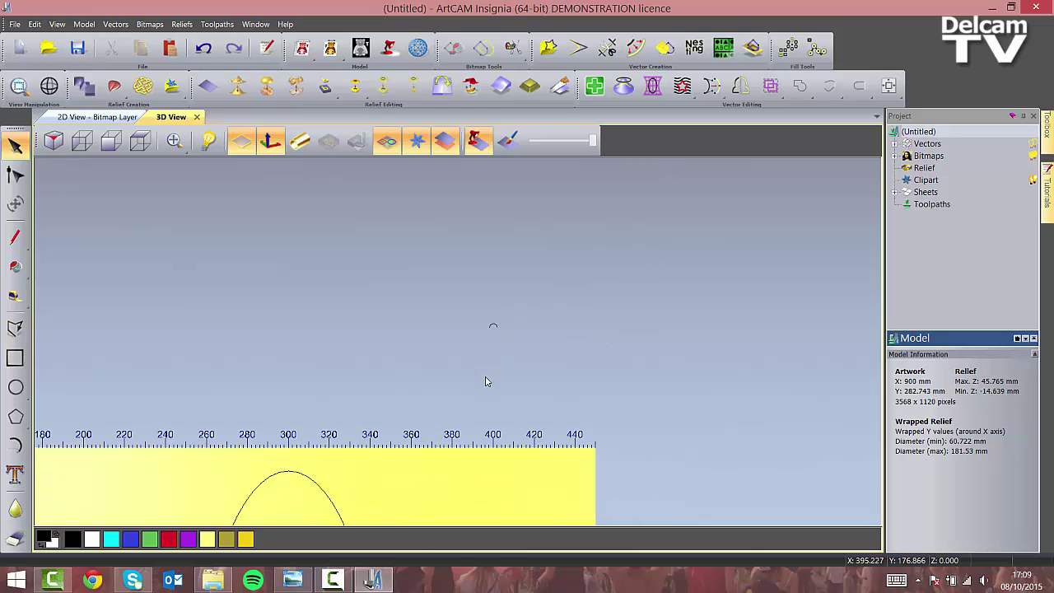
scroll(546, 228, "down", 4)
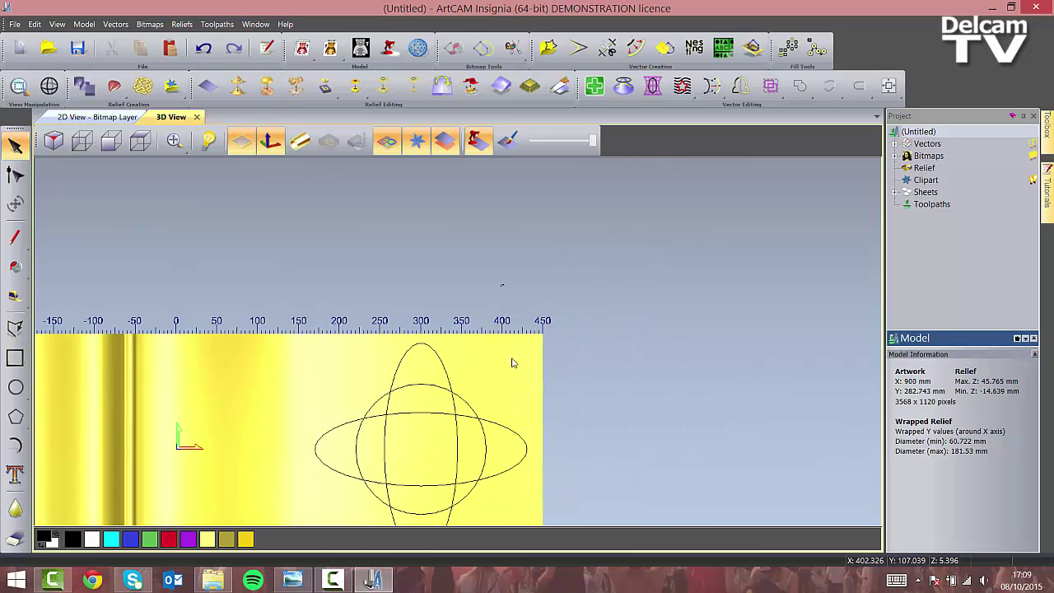
middle_click_drag(513, 362, 619, 287)
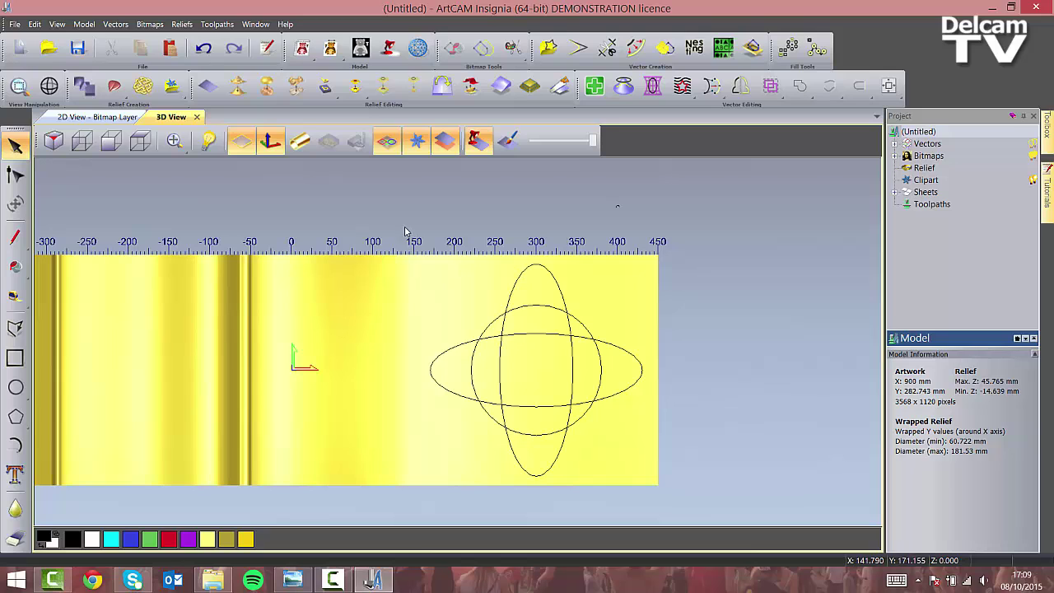
left_click(142, 86)
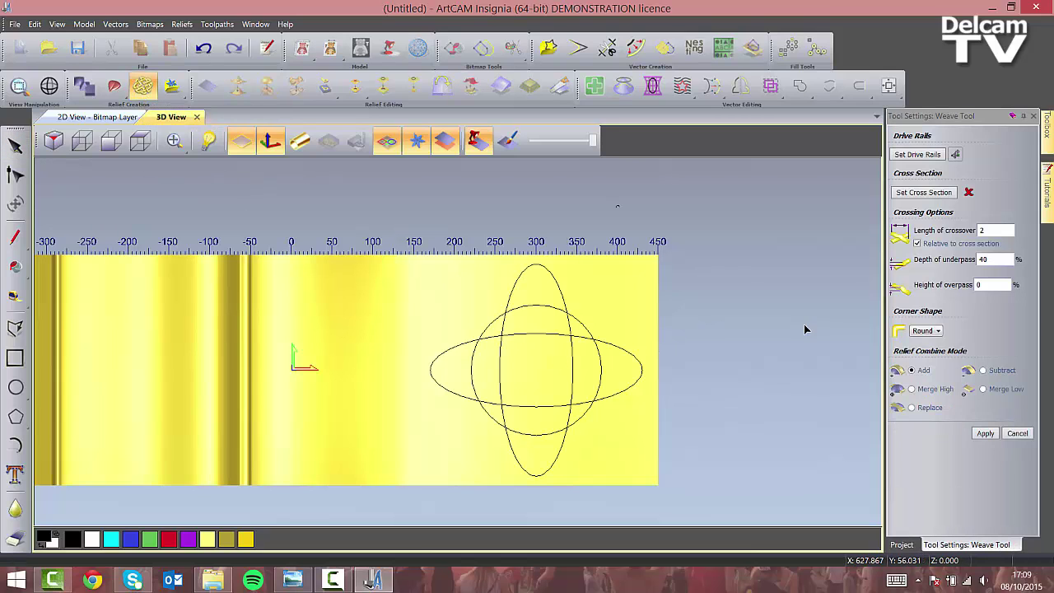
left_click_drag(621, 429, 448, 303)
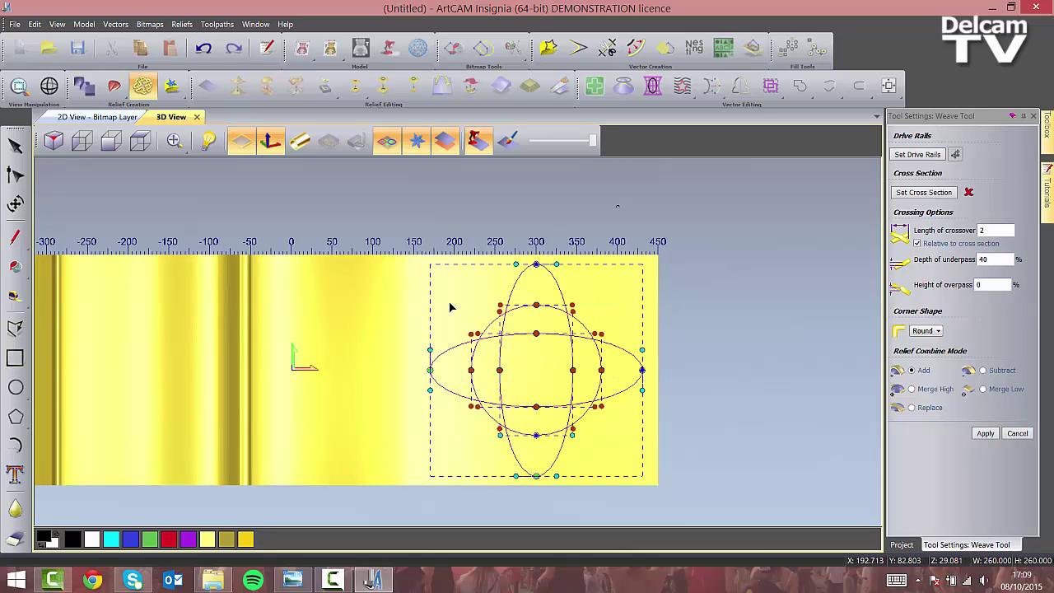
left_click(920, 155)
left_click_drag(647, 227, 617, 206)
left_click(924, 193)
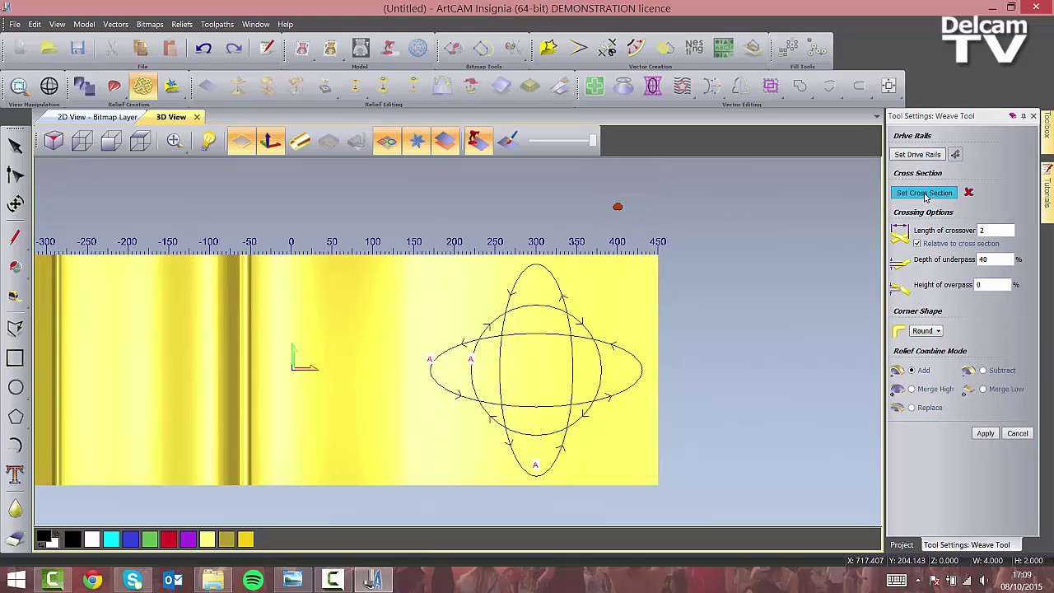
Set the weave's length of crossover to 0.1, not relative to the cross section
left_click_drag(722, 371, 404, 163)
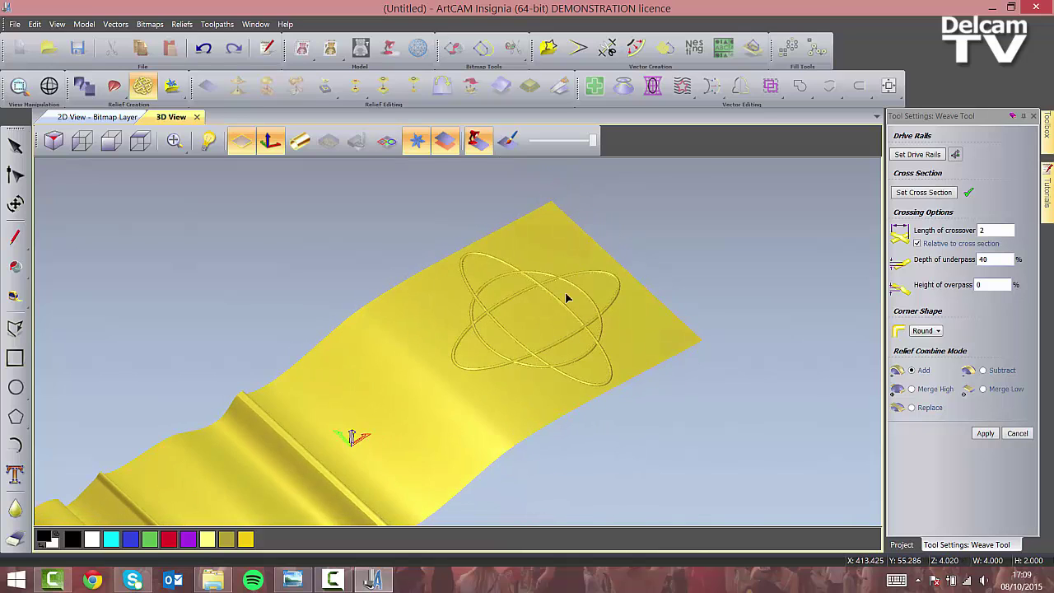
scroll(533, 333, "up", 5)
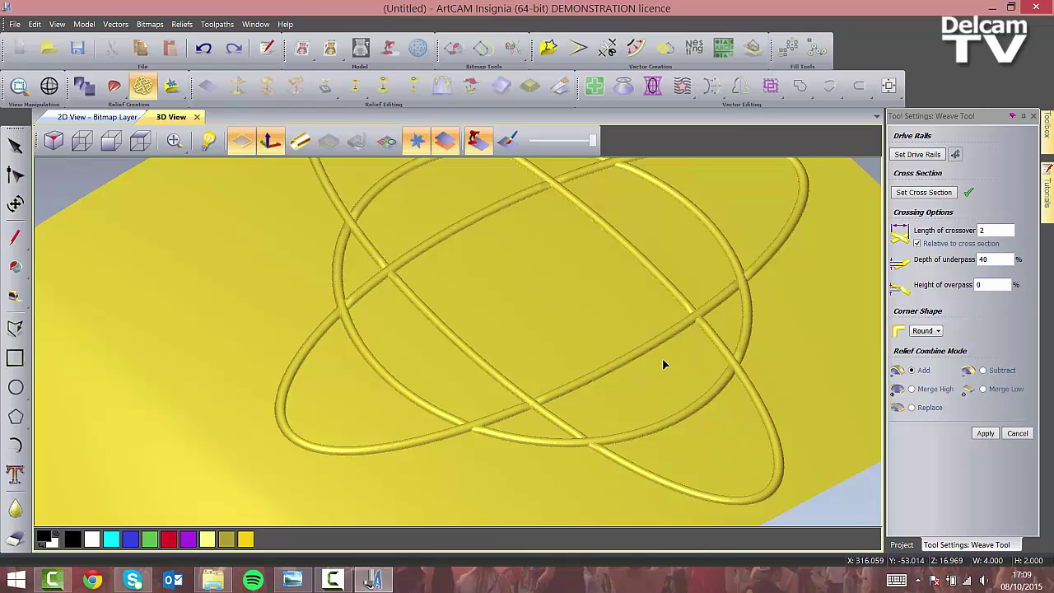
left_click(988, 231)
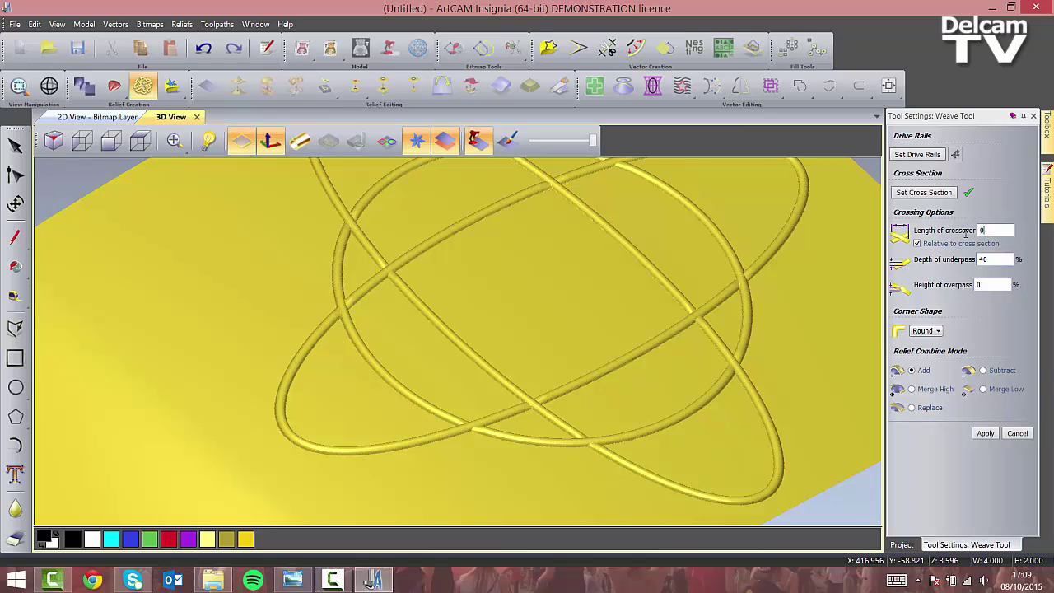
type(".1")
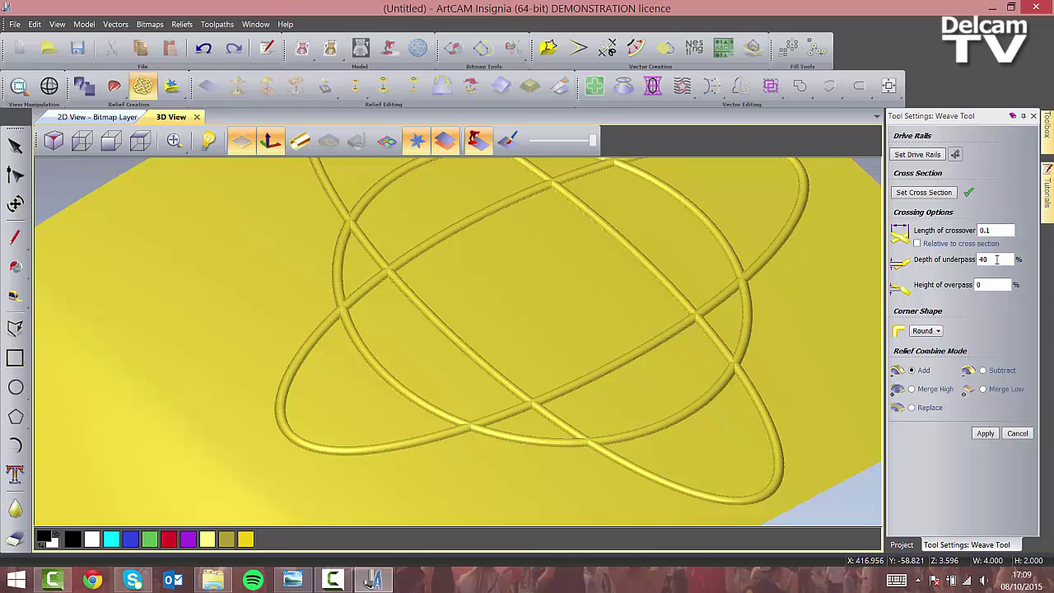
Set the weave's depth of underpass to 300% and apply the weave to the relief in Add mode
double_click(979, 259)
type("300")
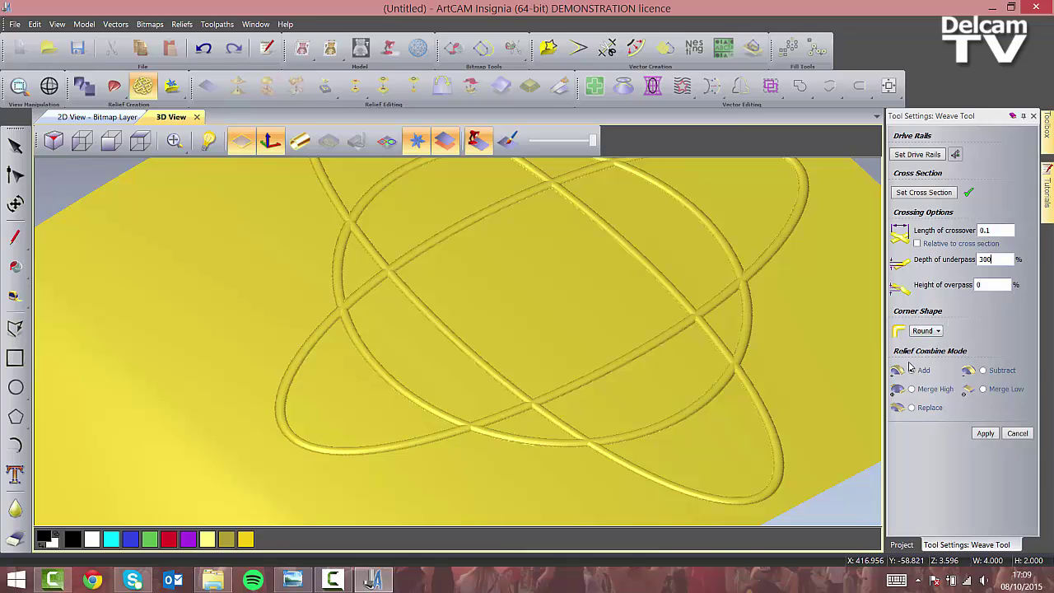
left_click(985, 434)
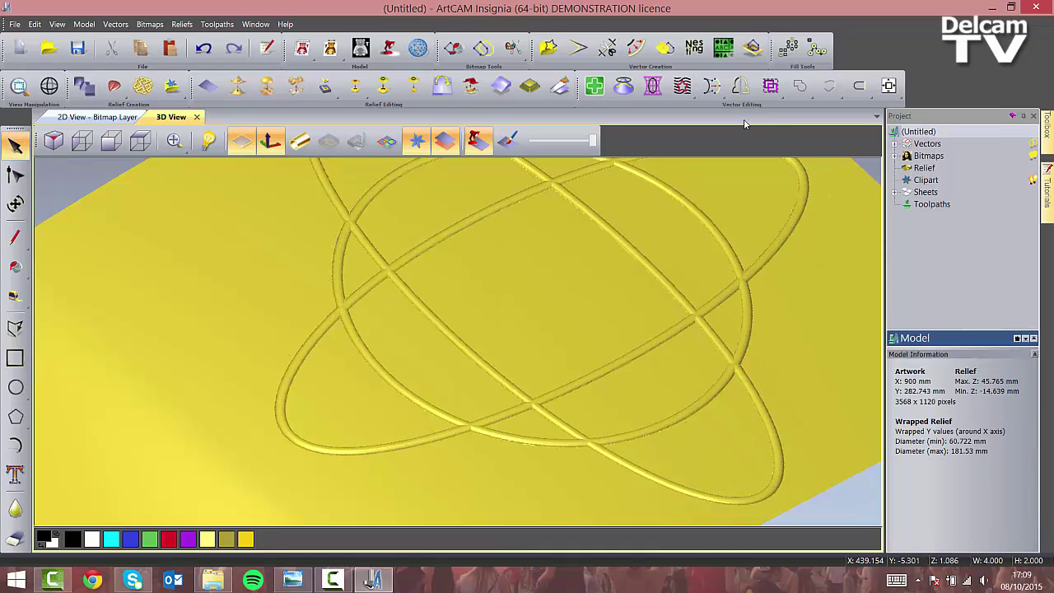
Smooth the relief within the selected ellipse and circle vectors using 2 smoothing passes
left_click_drag(750, 253, 651, 298)
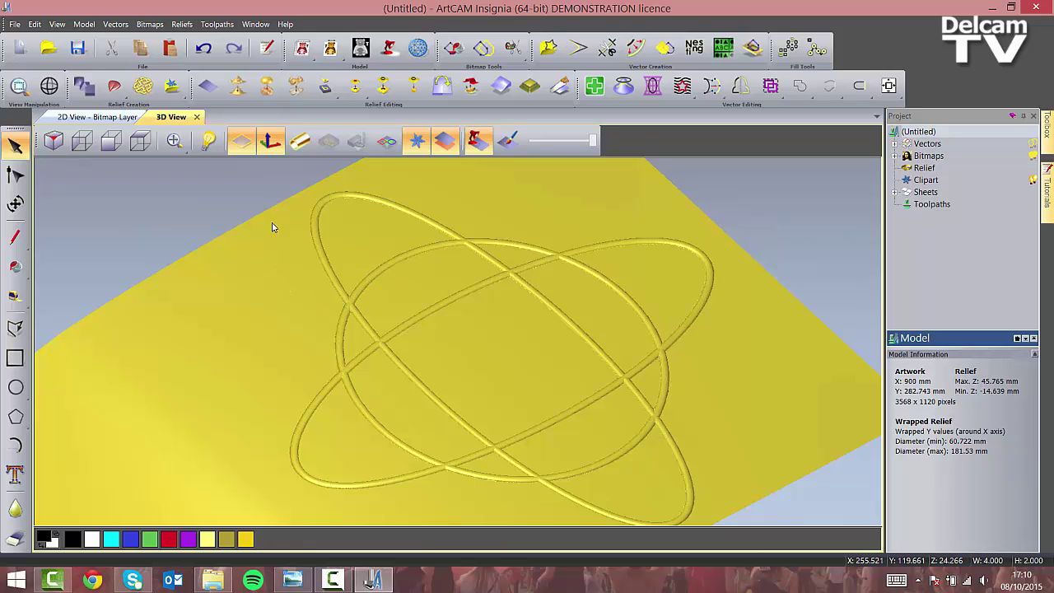
left_click(386, 141)
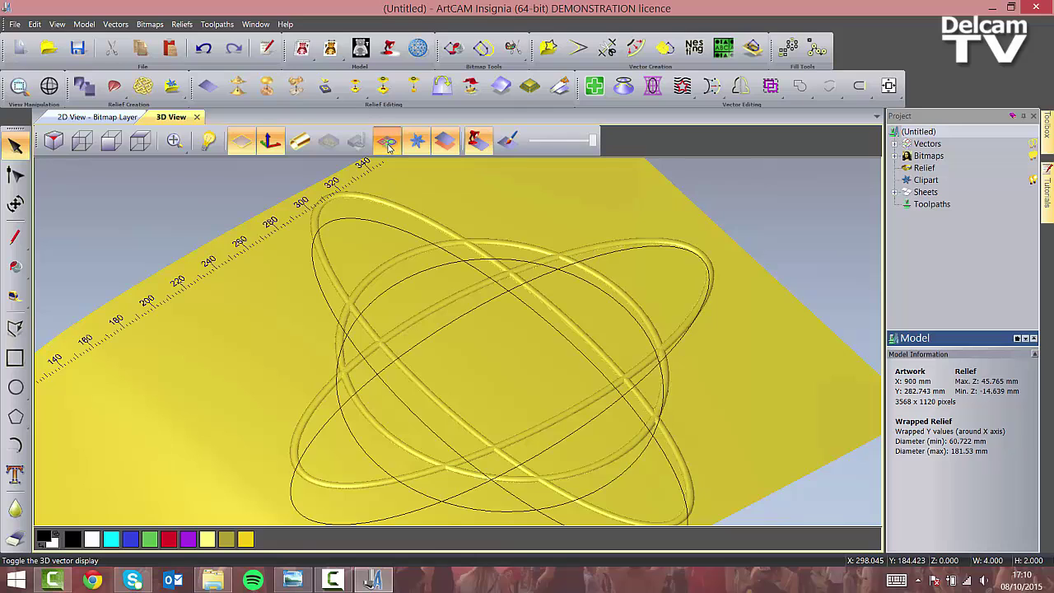
key("ctrl+a")
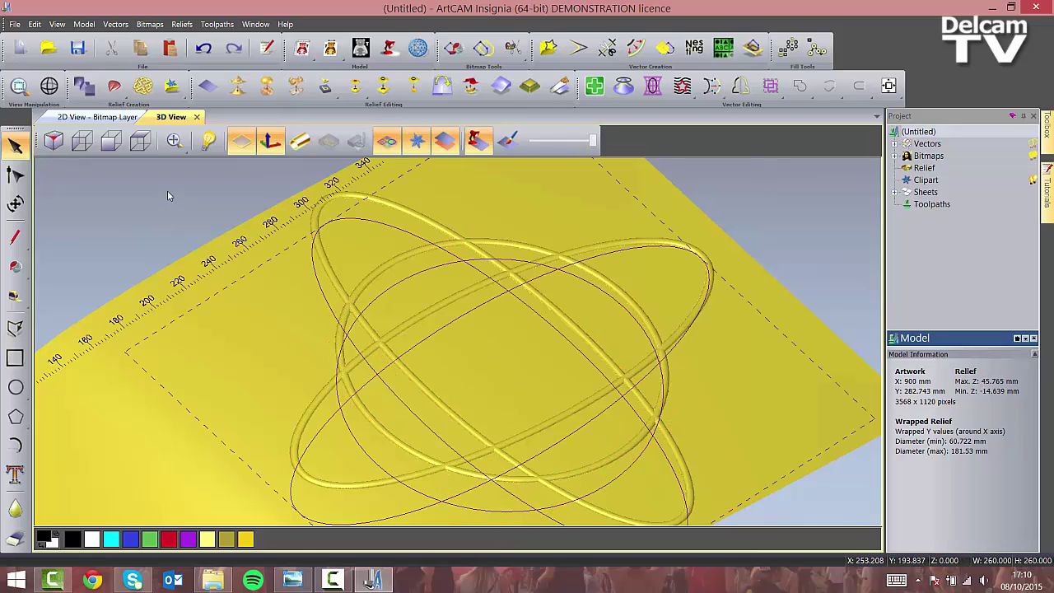
left_click(239, 92)
left_click_drag(514, 183, 162, 188)
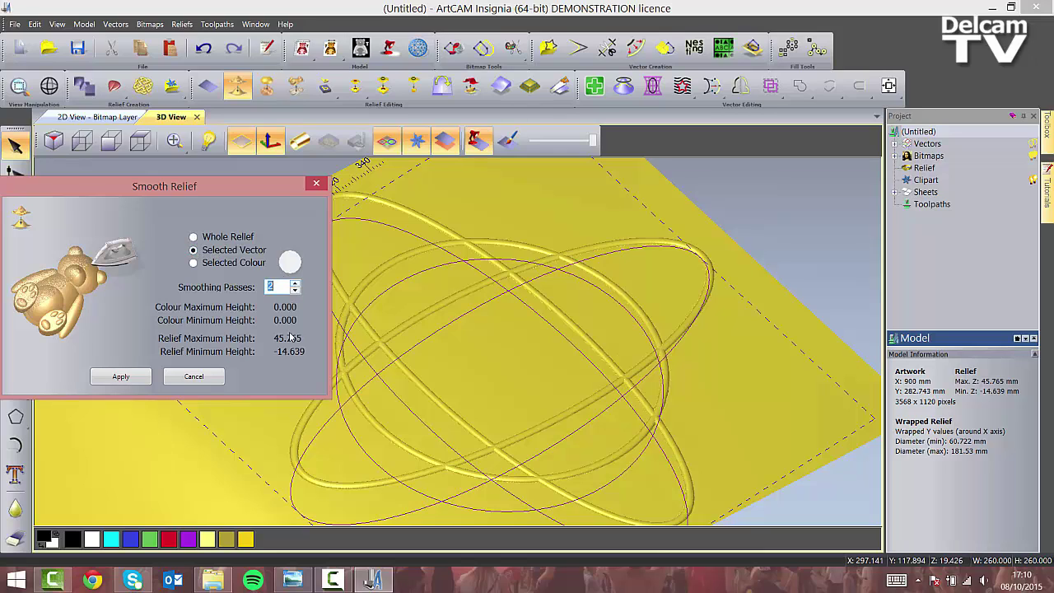
left_click(445, 251)
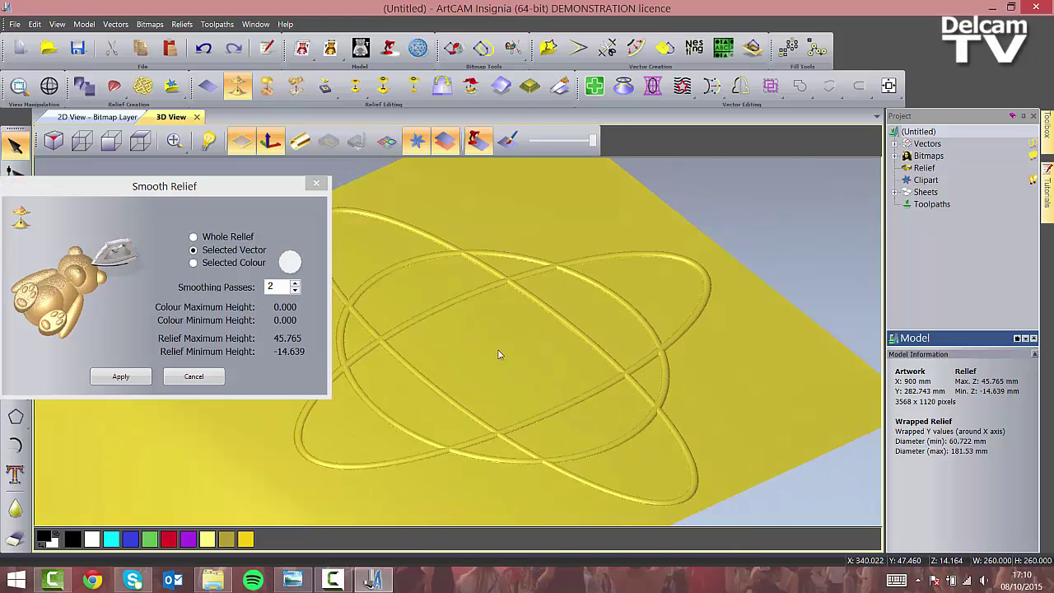
scroll(396, 362, "up", 5)
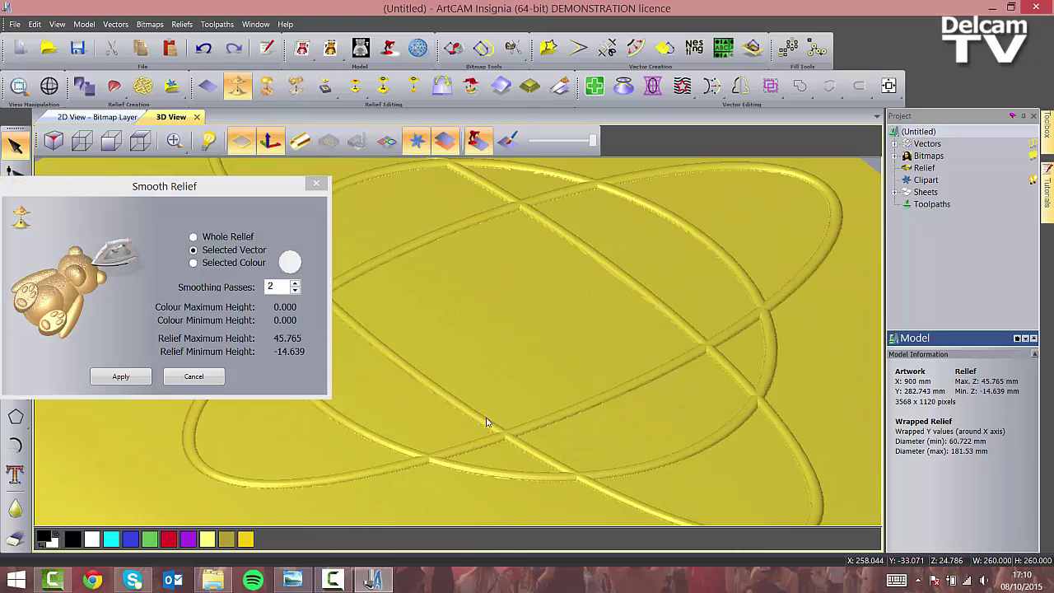
left_click(120, 378)
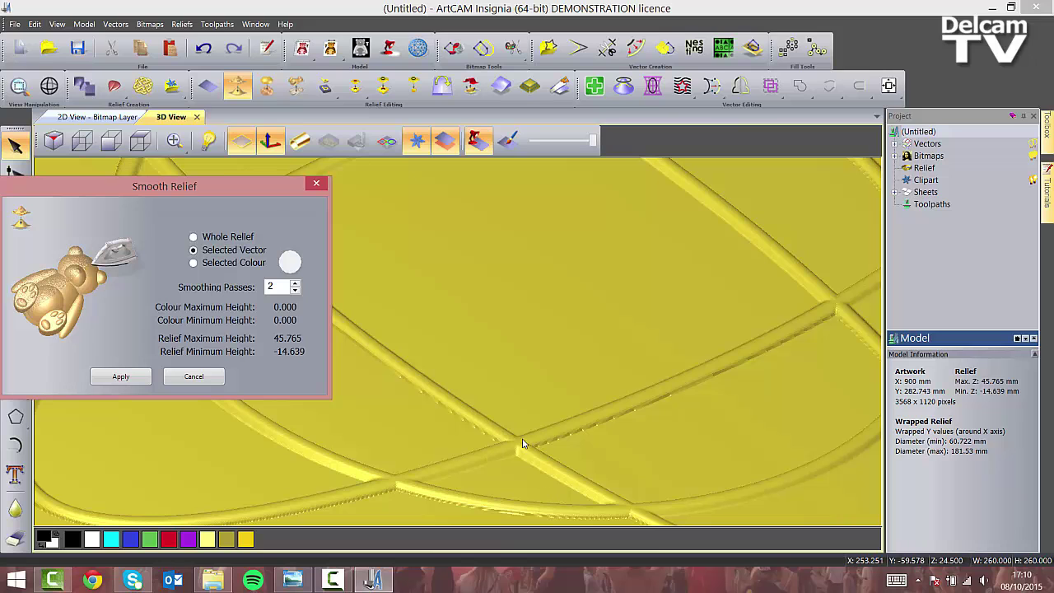
left_click(318, 184)
scroll(499, 276, "down", 5)
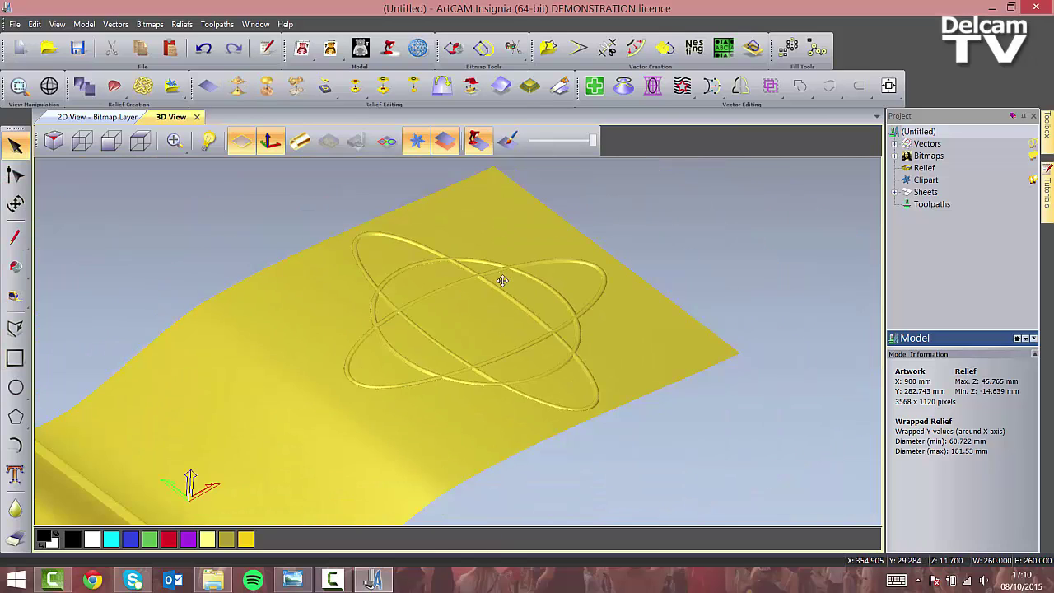
Inspect the woven ellipses on the relief in both the rotary and the flat display
left_click_drag(502, 280, 327, 176)
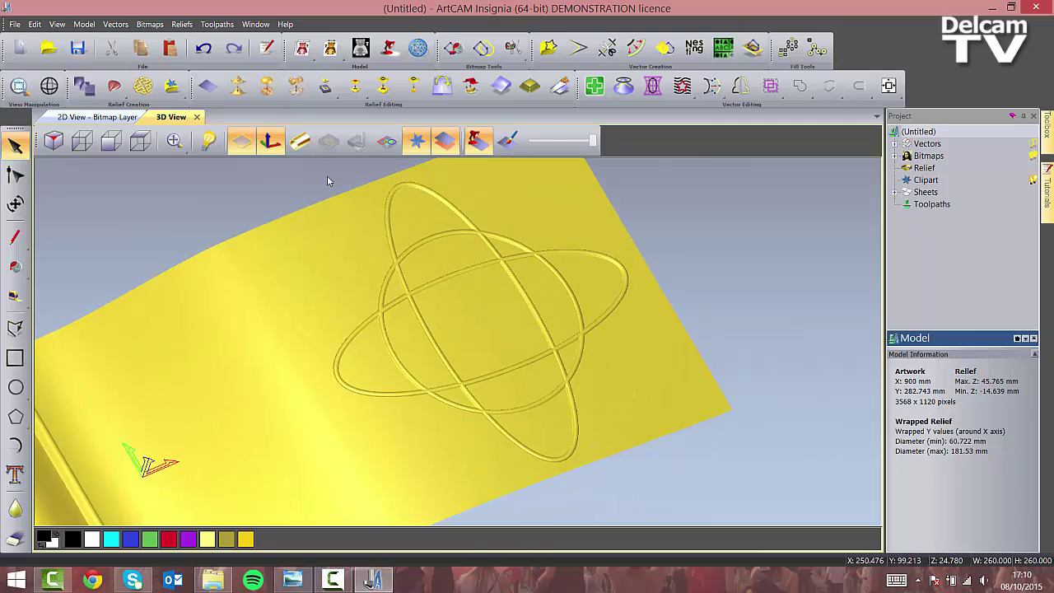
left_click(148, 148)
scroll(590, 355, "up", 4)
left_click_drag(591, 354, 594, 327)
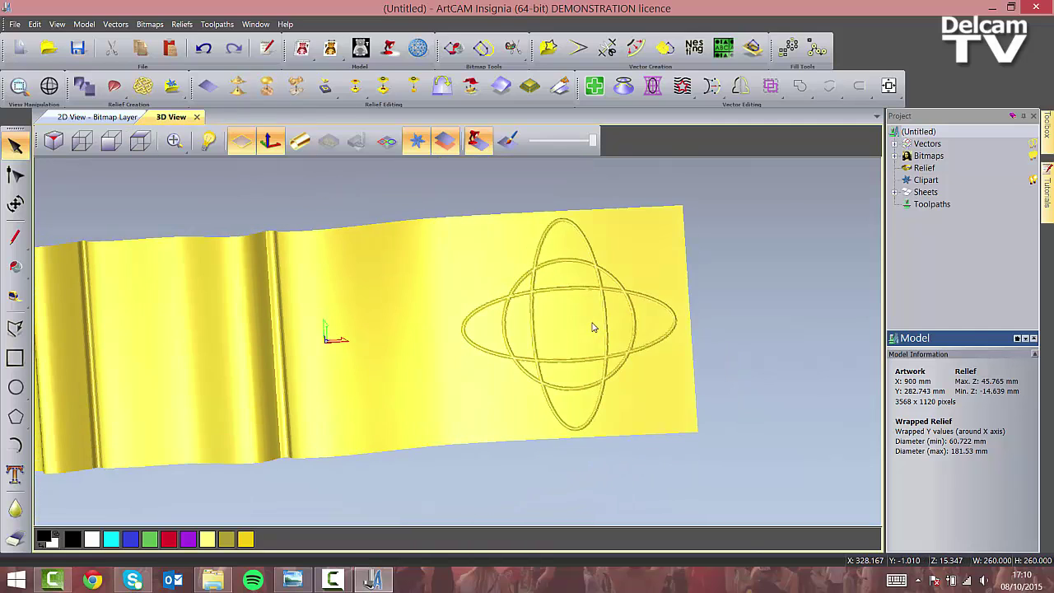
left_click(301, 142)
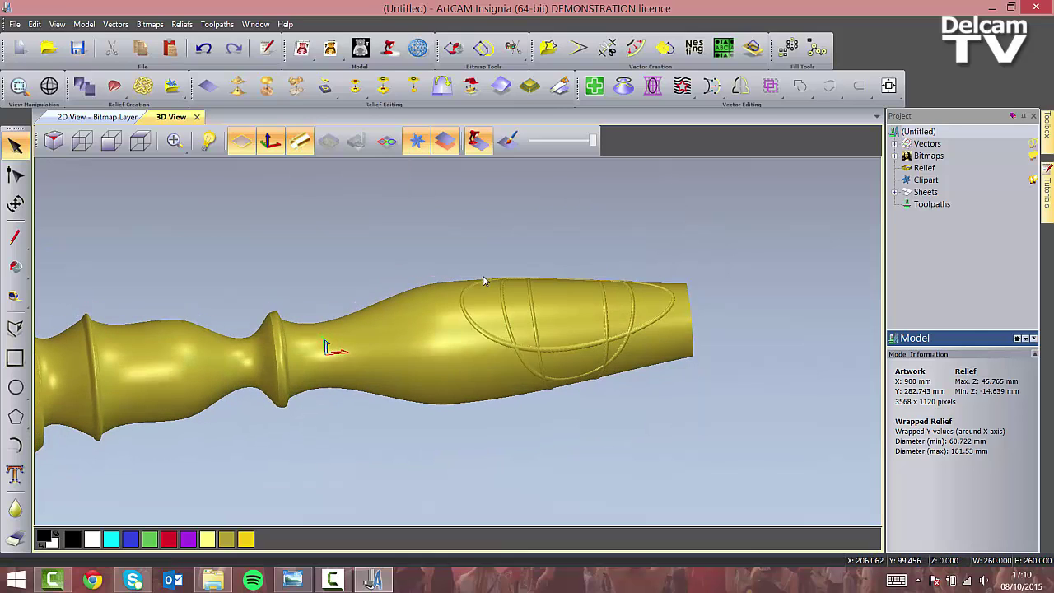
left_click_drag(504, 379, 472, 367)
left_click_drag(533, 324, 611, 380)
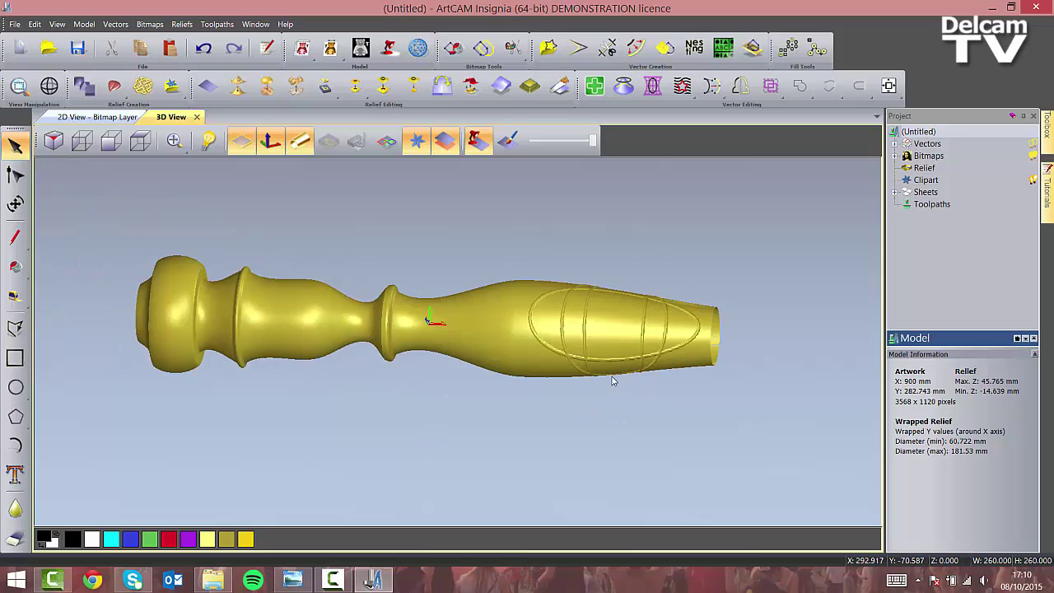
left_click(300, 142)
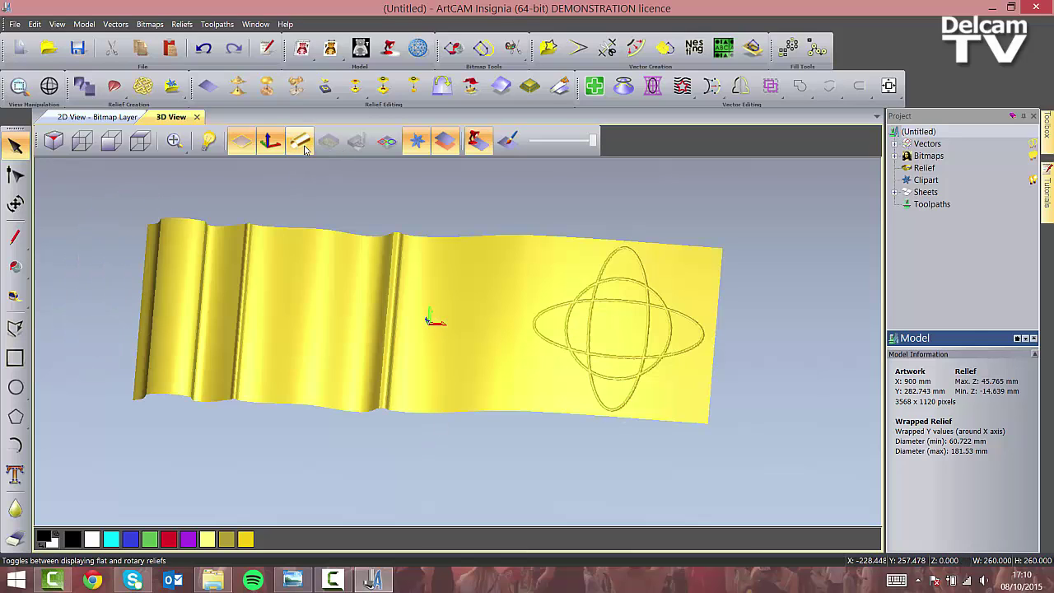
Create a 68 x 300 mm rectangle centred at X -389, Y 0, with the vectors displayed over the relief
left_click(141, 142)
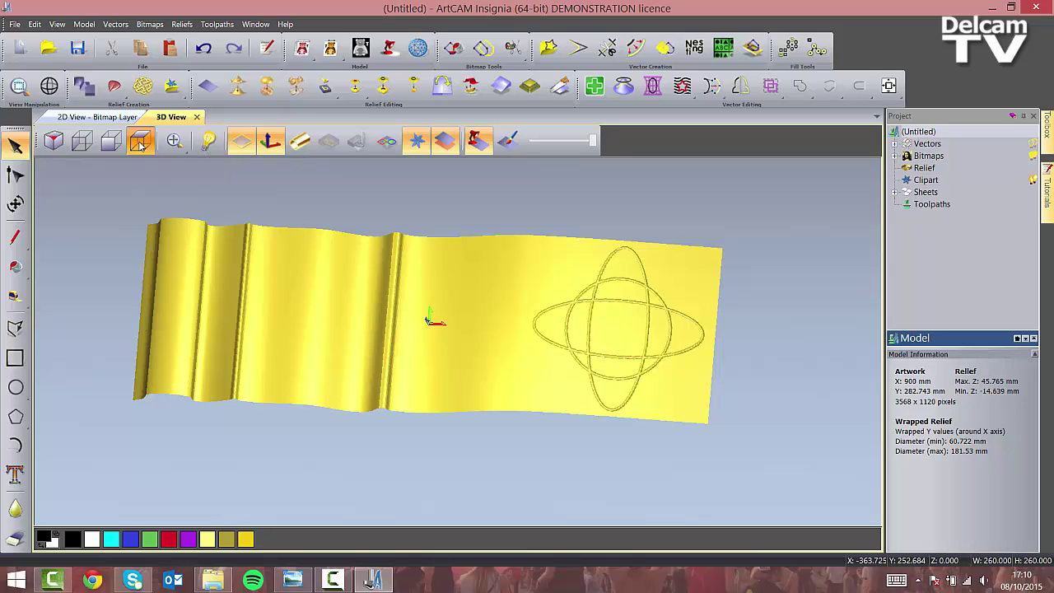
scroll(486, 366, "up", 2)
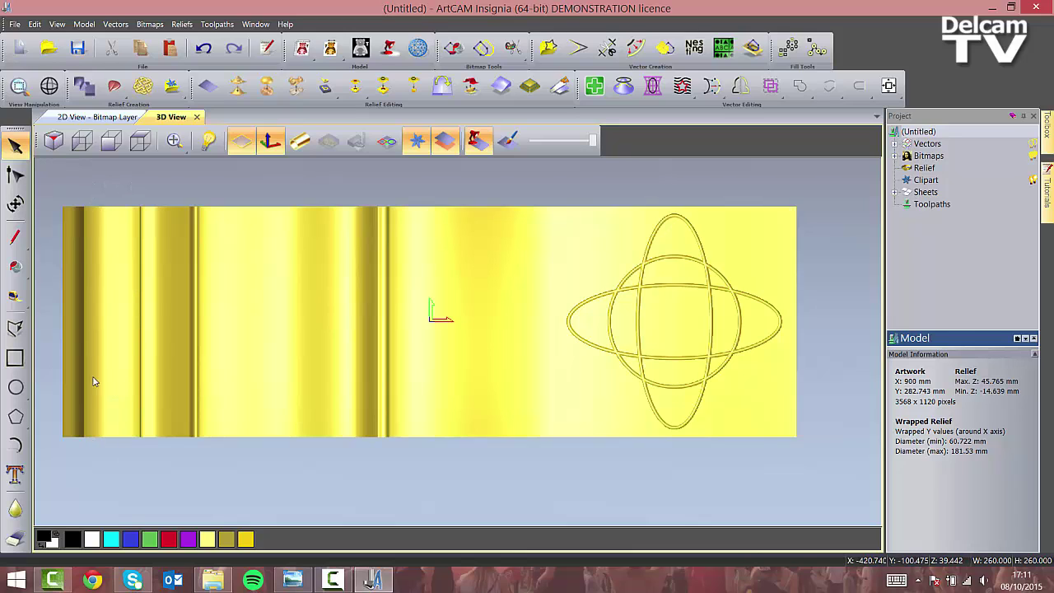
left_click(16, 359)
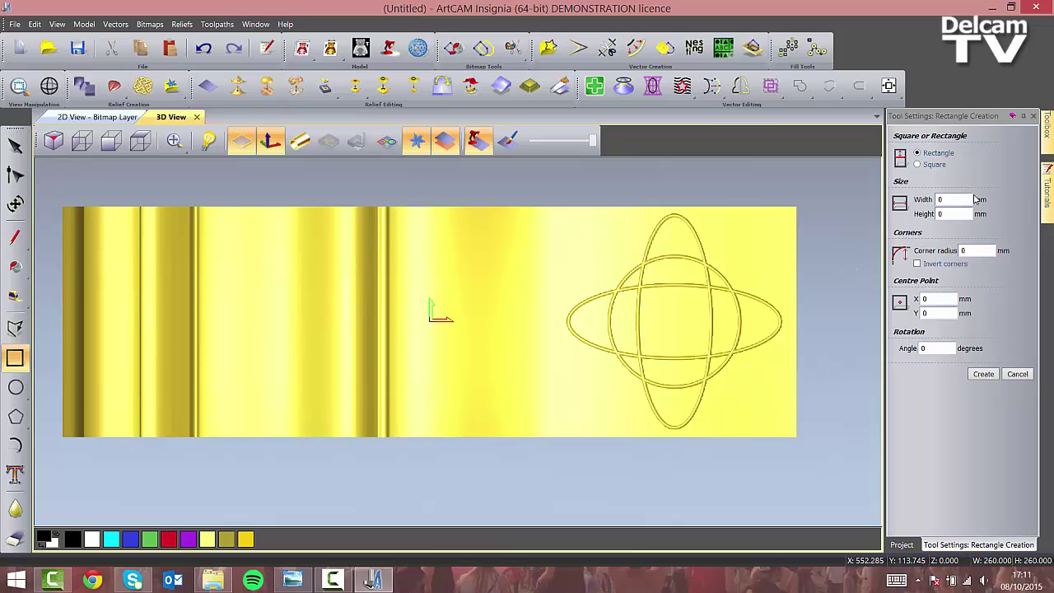
left_click(924, 199)
type("68")
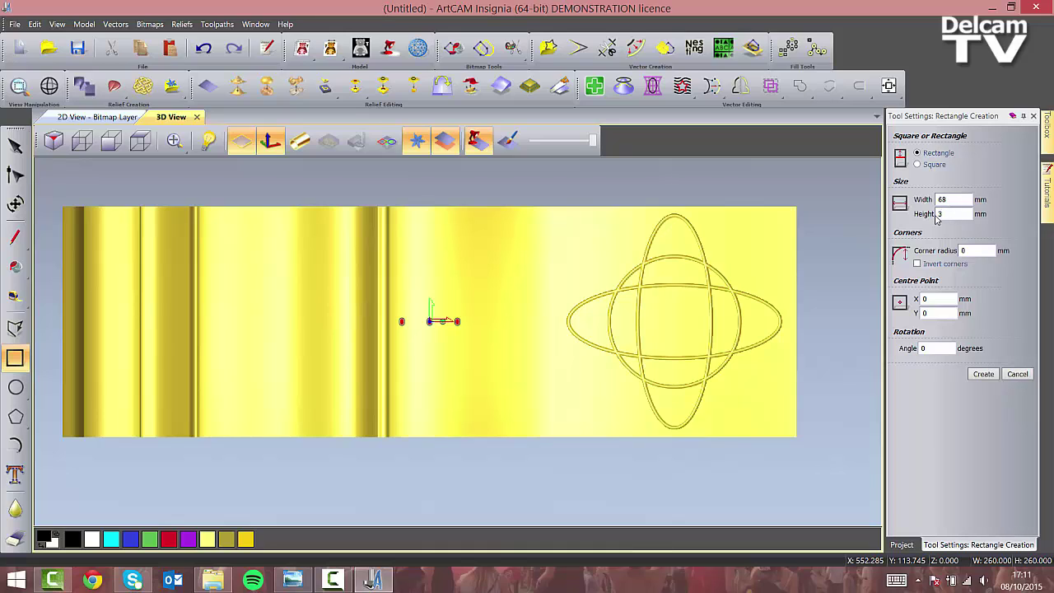
left_click(936, 217)
type("300")
type("-385")
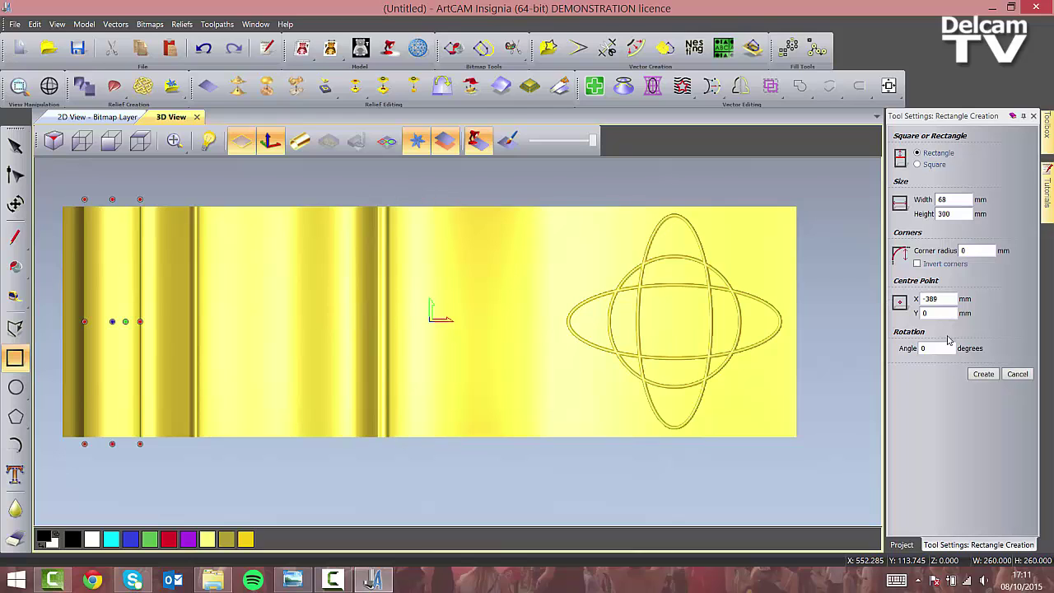
left_click(386, 140)
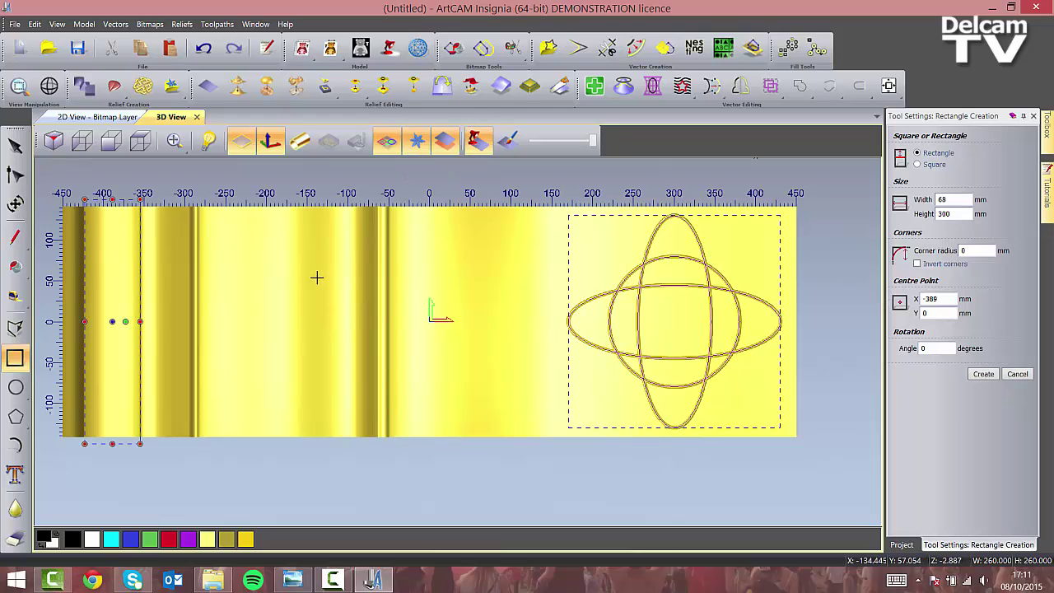
left_click(985, 375)
left_click(1033, 116)
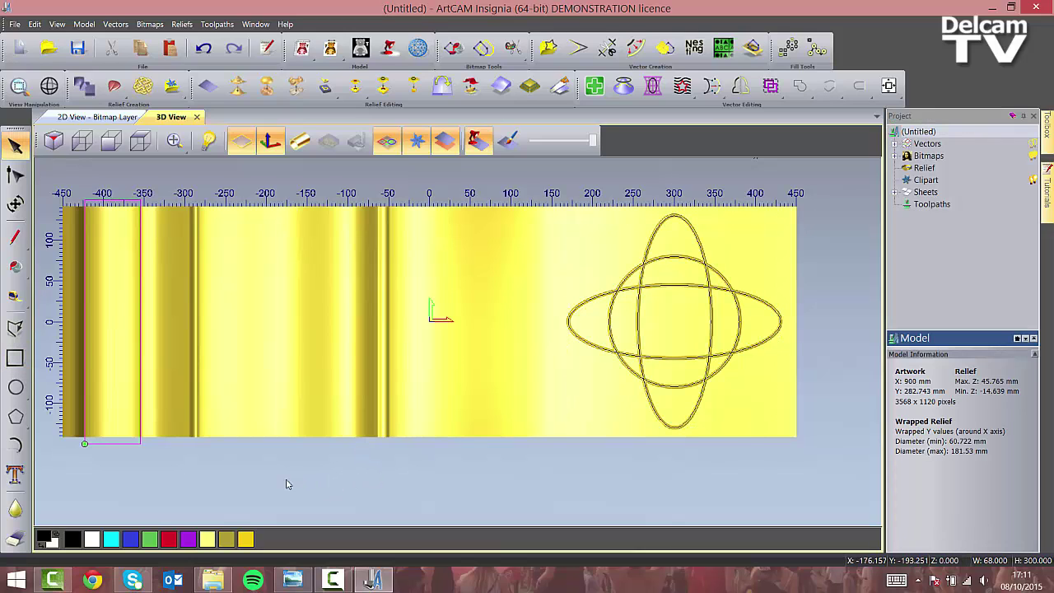
Add an Ellipse texture inside the selected rectangle with size 7, horizontal 75%, Z height 1 and 100% X and Y spacing
left_click(269, 86)
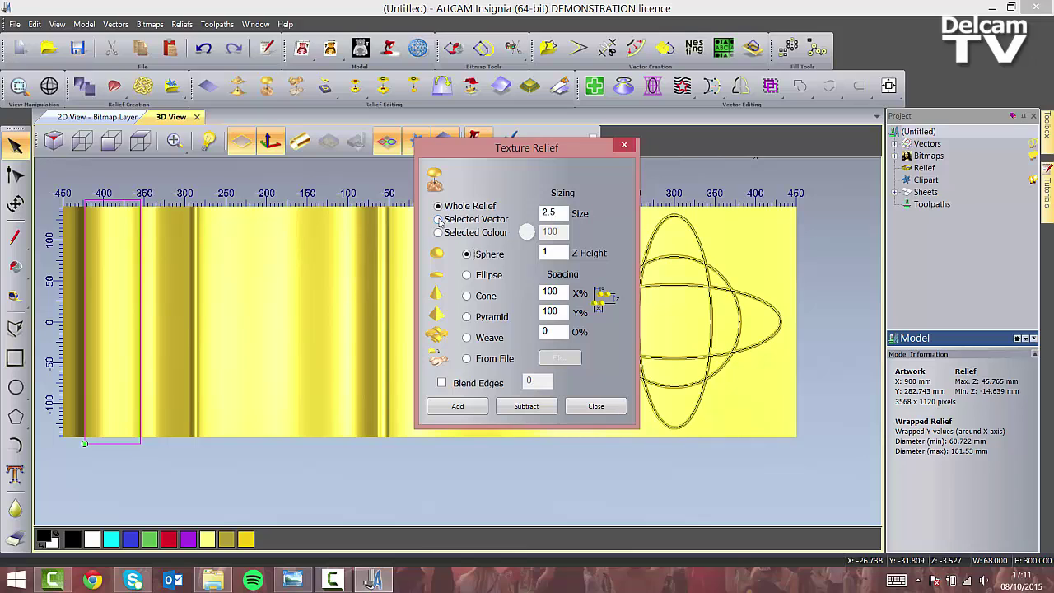
left_click(439, 220)
left_click(467, 275)
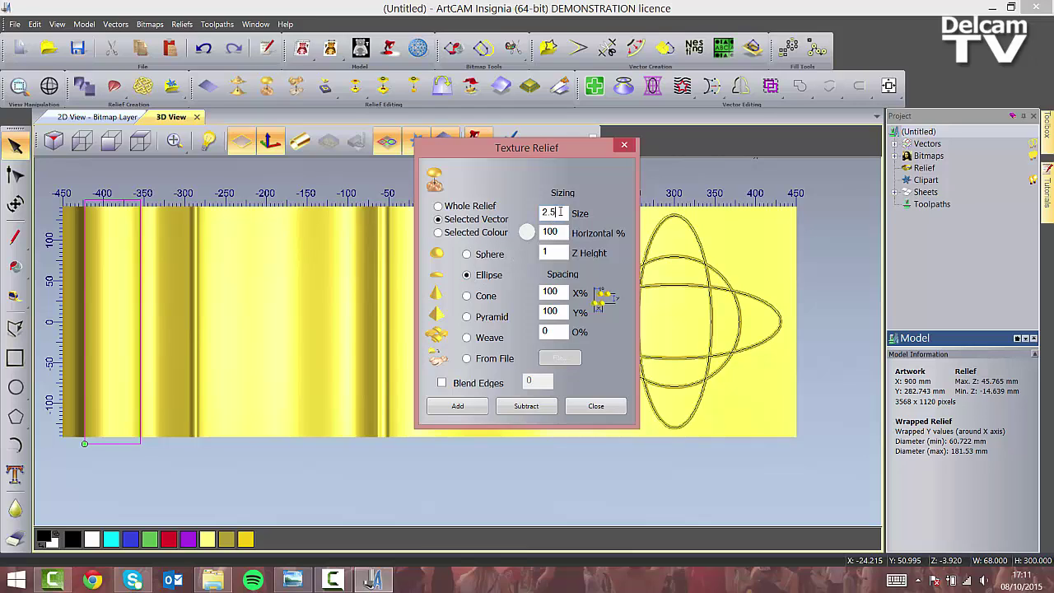
left_click_drag(560, 212, 524, 214)
type("7")
key("Tab")
type("7")
left_click(469, 410)
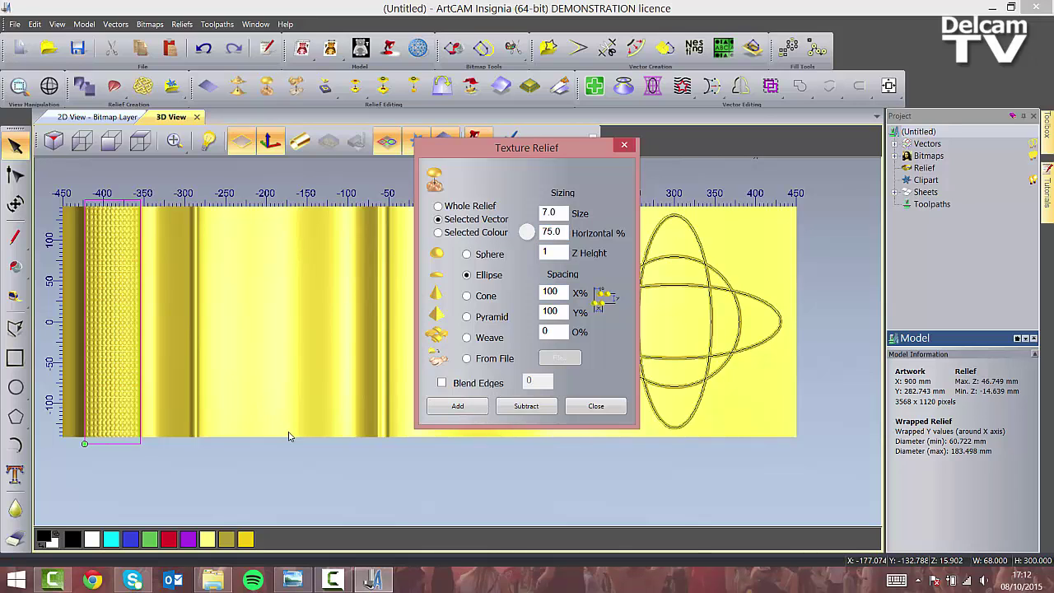
left_click(624, 146)
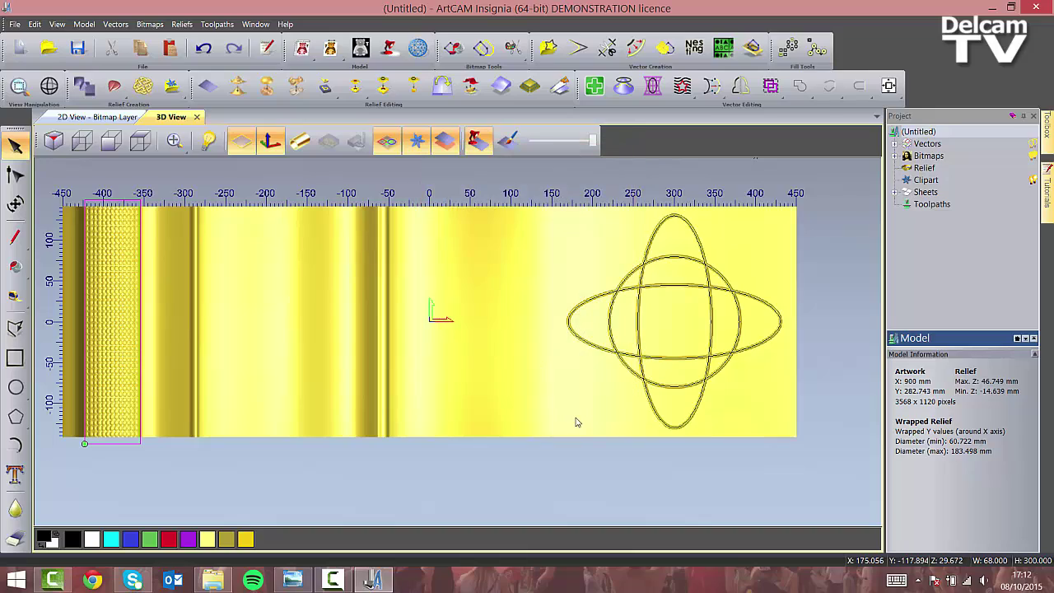
Examine the ellipse texture on the banded end of the relief up close from different angles
middle_click_drag(553, 423, 677, 404)
left_click_drag(677, 404, 216, 392)
scroll(218, 389, "up", 2)
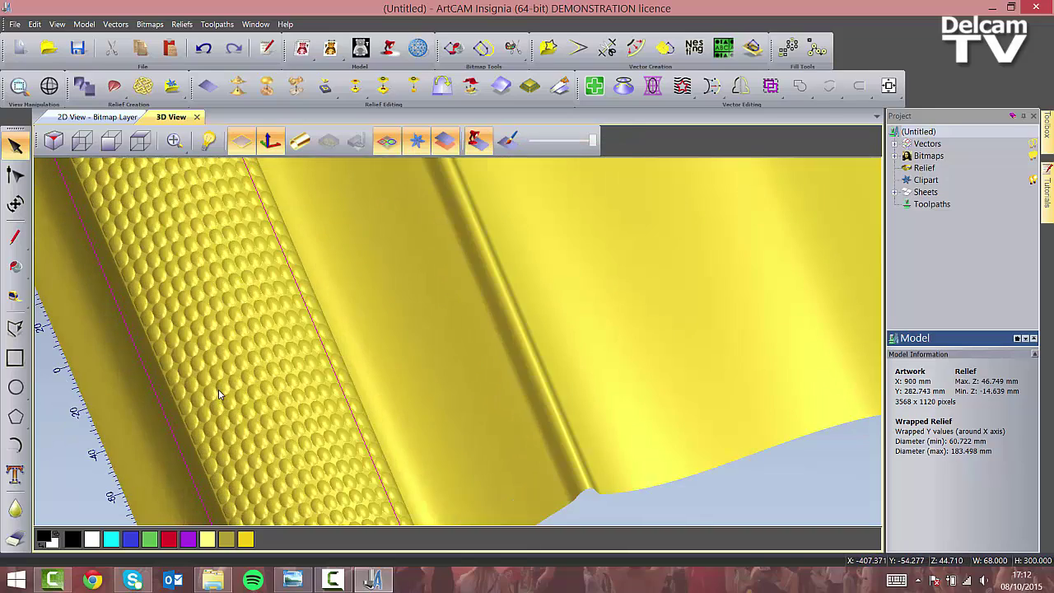
scroll(219, 390, "down", 2)
middle_click_drag(222, 391, 268, 384)
left_click_drag(456, 386, 483, 371)
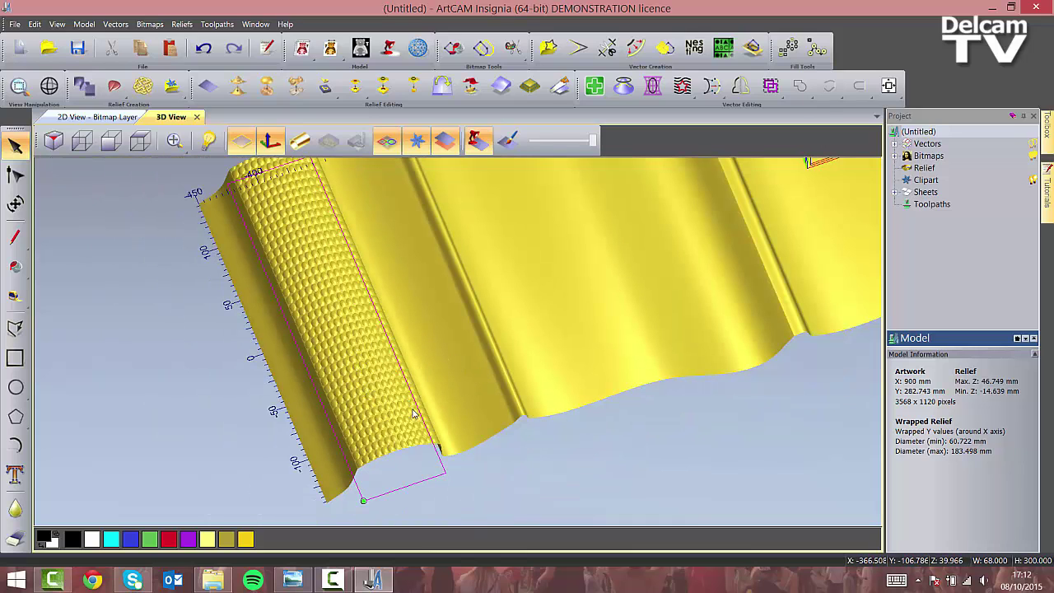
scroll(386, 431, "up", 1)
scroll(386, 431, "up", 1)
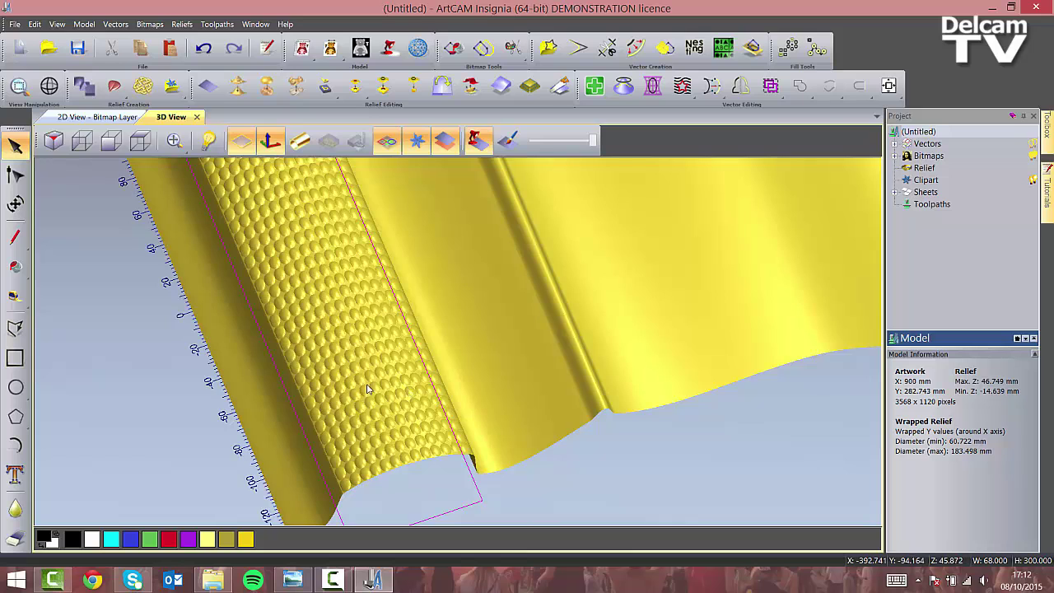
scroll(368, 389, "down", 3)
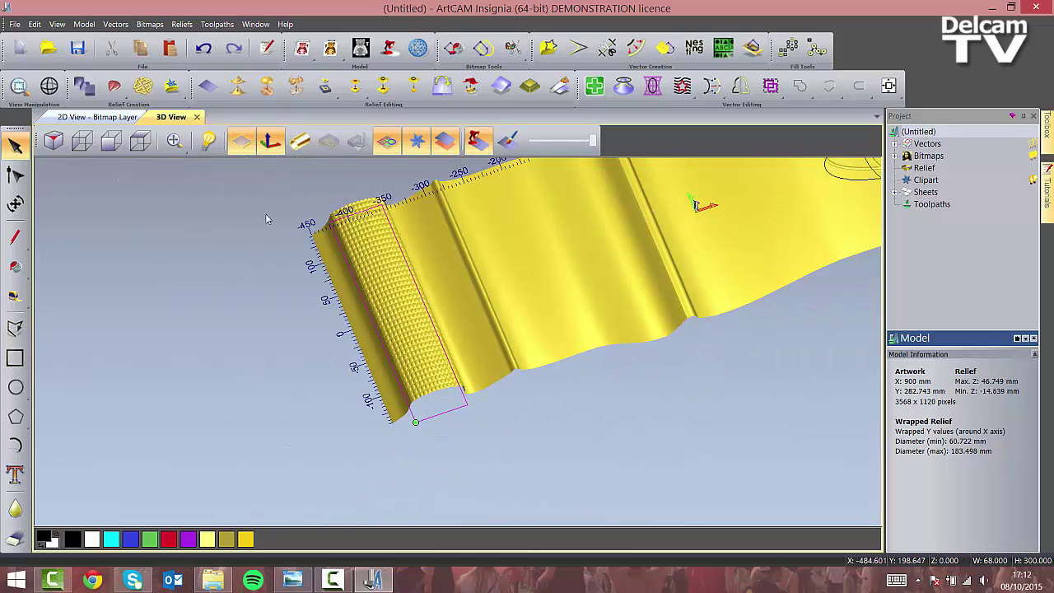
Smooth the textured area inside the selected rectangle with 2 smoothing passes
left_click(237, 85)
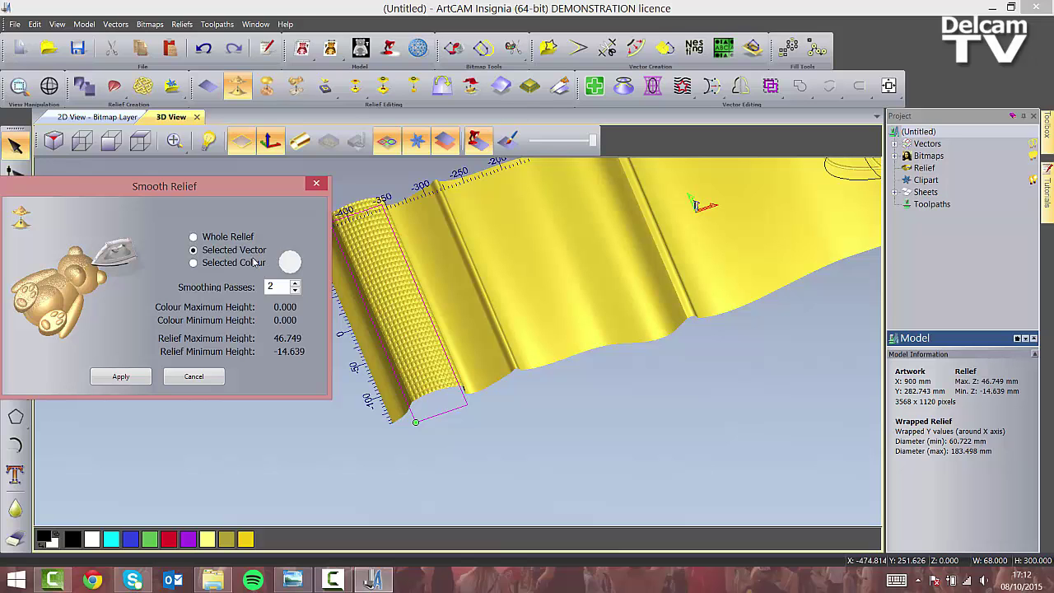
scroll(387, 316, "up", 3)
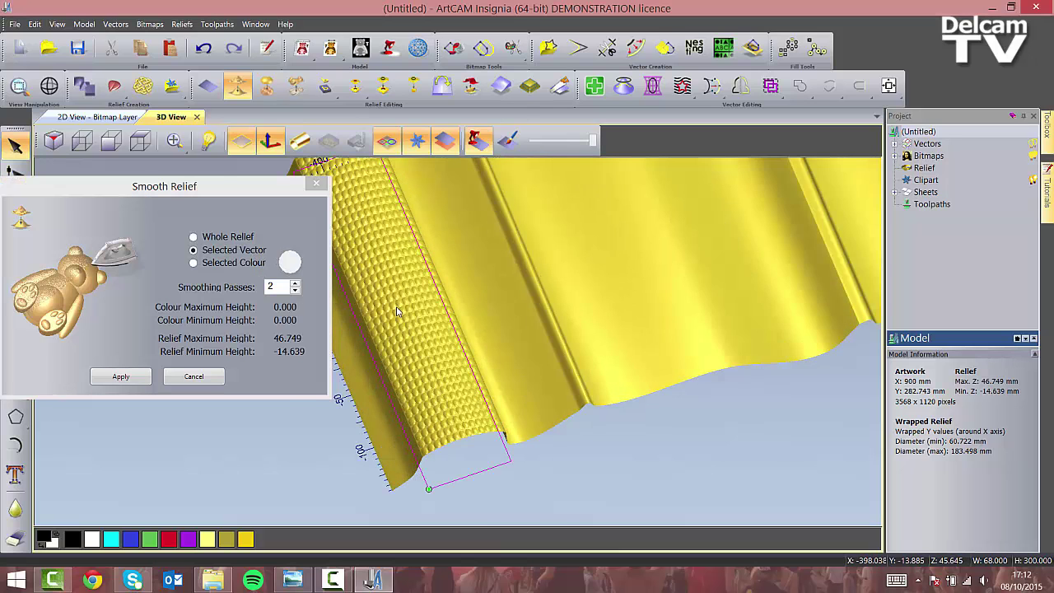
left_click(136, 380)
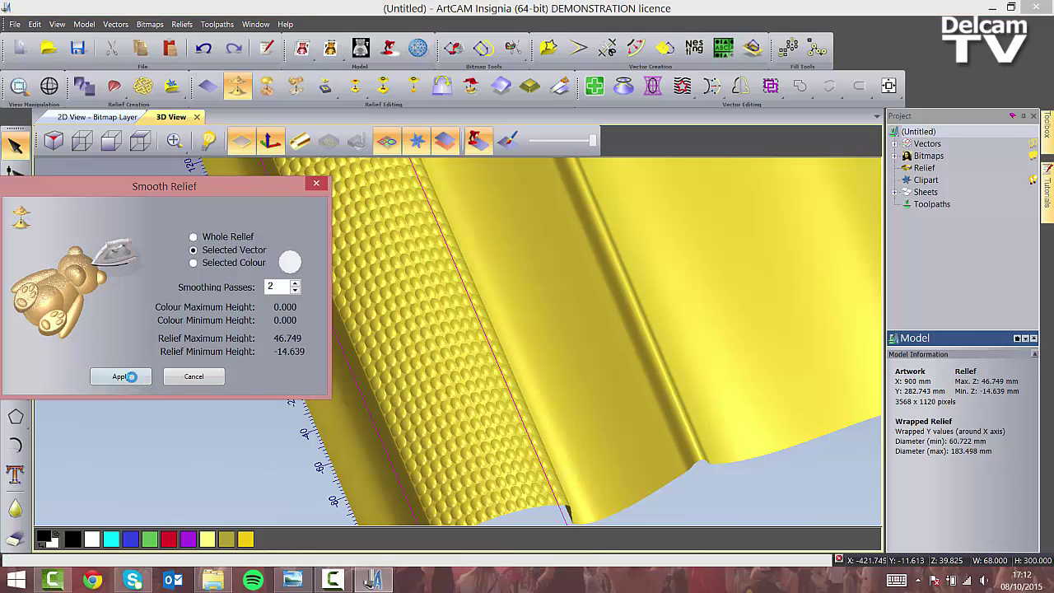
left_click(316, 185)
Review the smoothed texture and show the whole relief wrapped as a rotary banister
left_click_drag(631, 376, 616, 327)
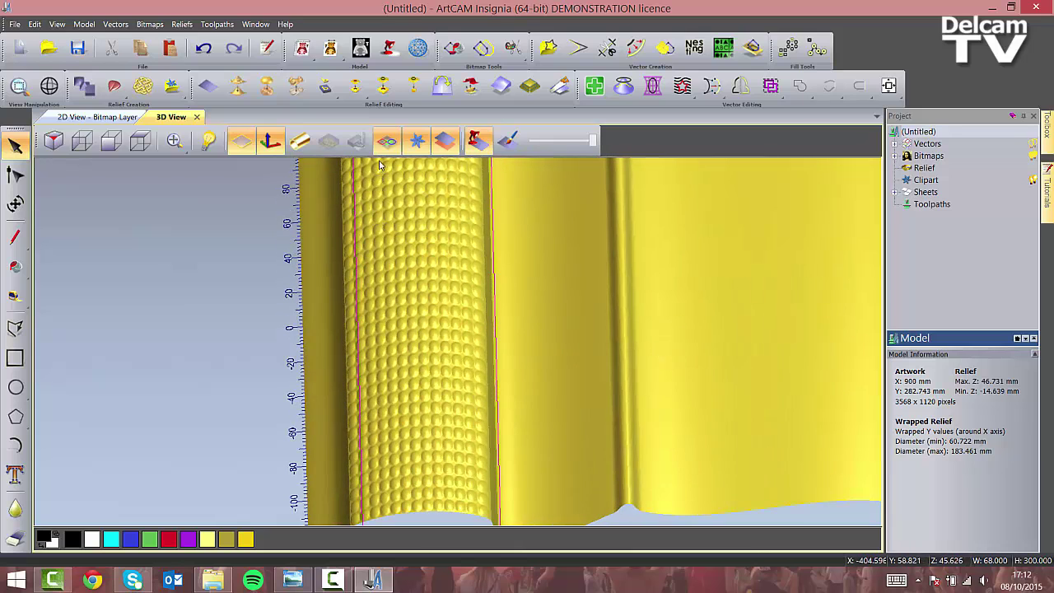
left_click_drag(519, 424, 511, 436)
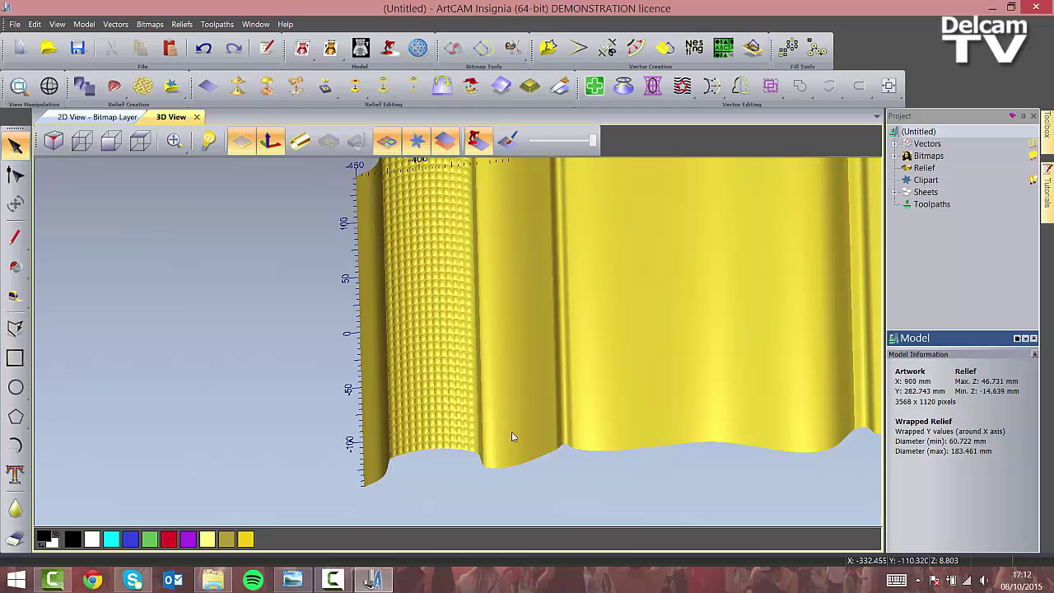
scroll(511, 431, "down", 5)
left_click_drag(860, 362, 728, 257)
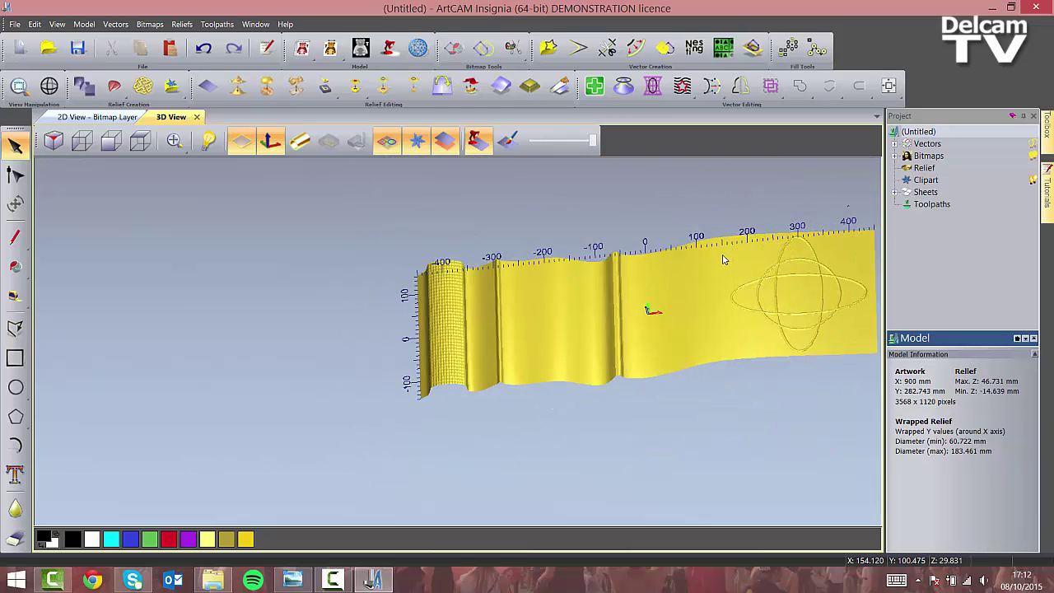
left_click(299, 142)
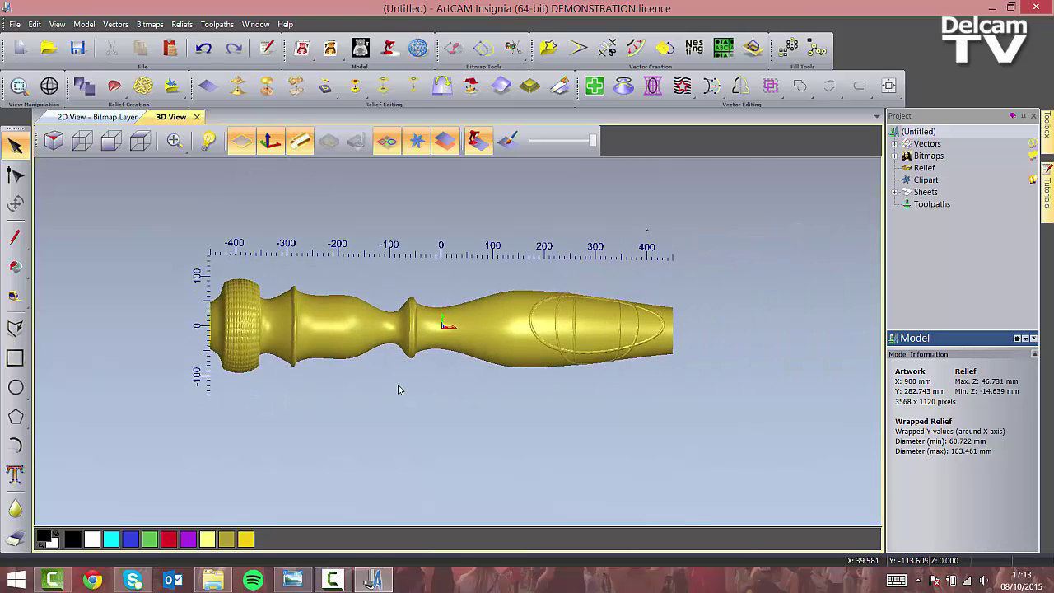
Turn off the rotary wrapping and show the relief flat from directly above
scroll(385, 382, "up", 3)
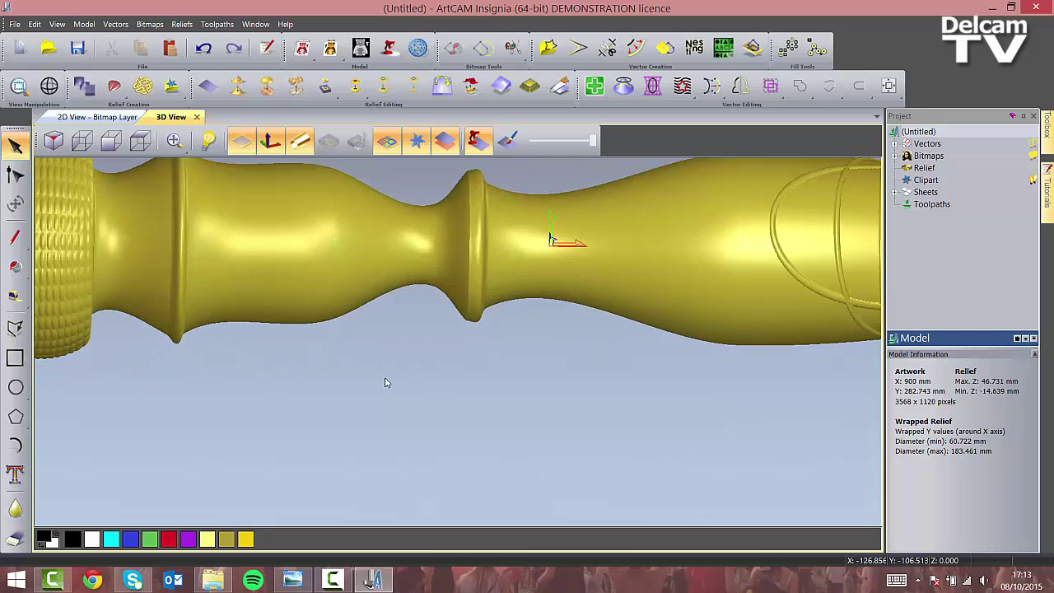
scroll(384, 382, "down", 4)
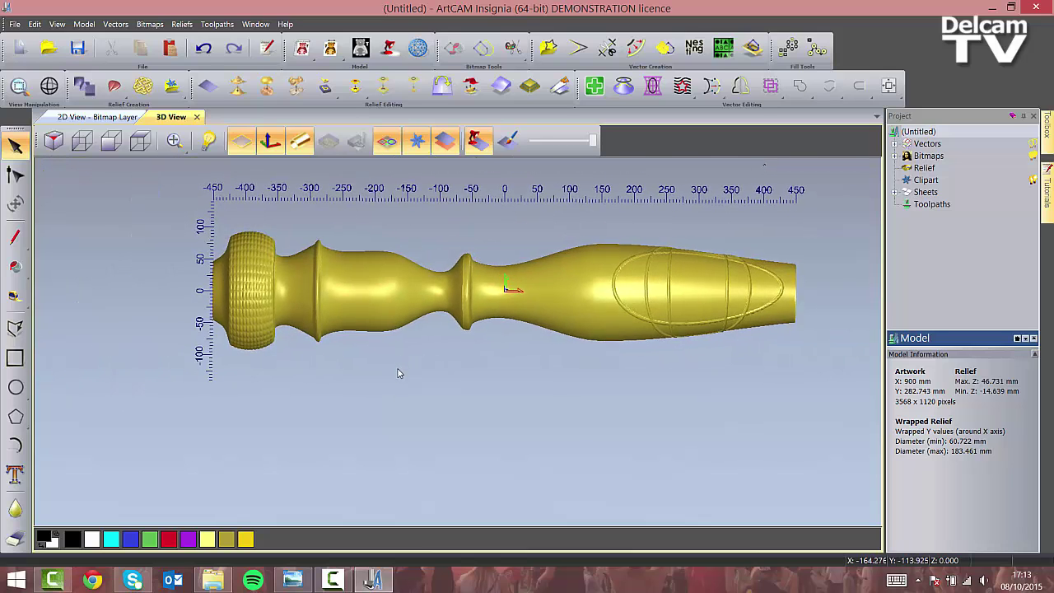
middle_click_drag(400, 369, 383, 395)
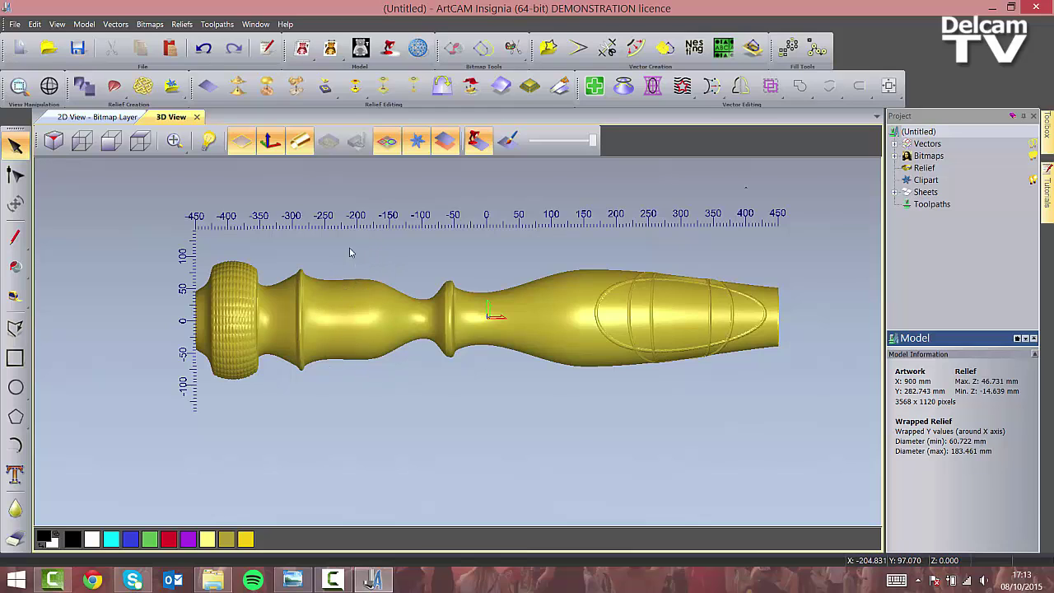
left_click(300, 141)
left_click(140, 141)
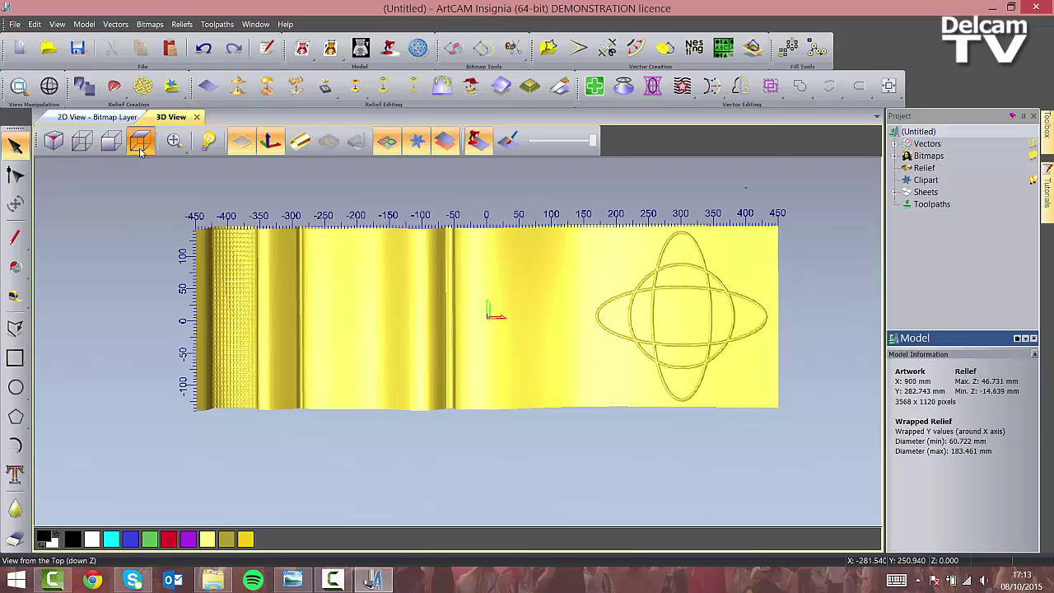
scroll(388, 367, "up", 3)
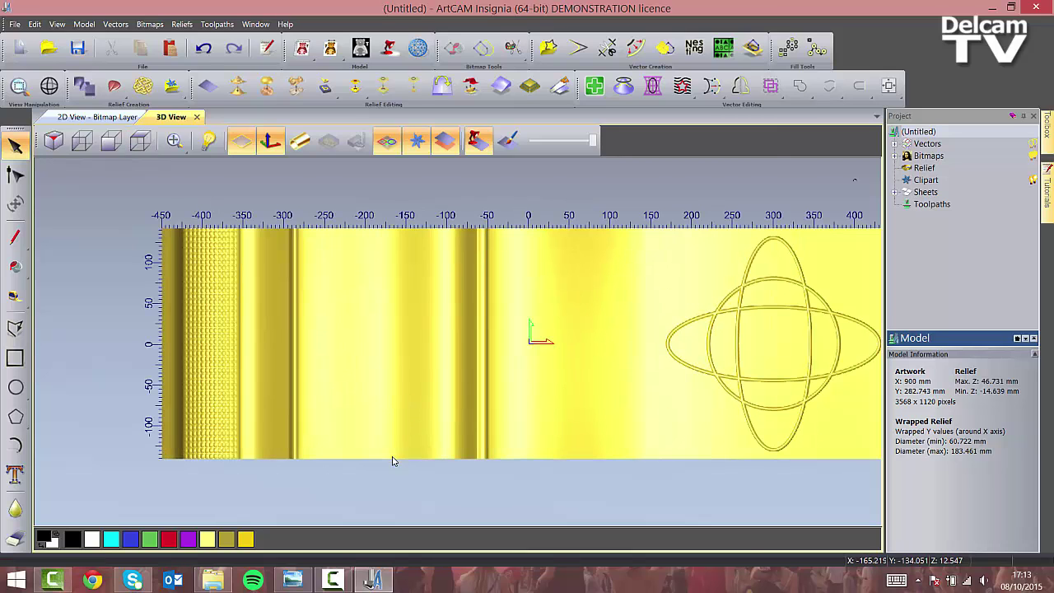
Draw a straight vertical polyline about 308 mm long at about X -201.6, spanning the full height of the flat relief
left_click(15, 328)
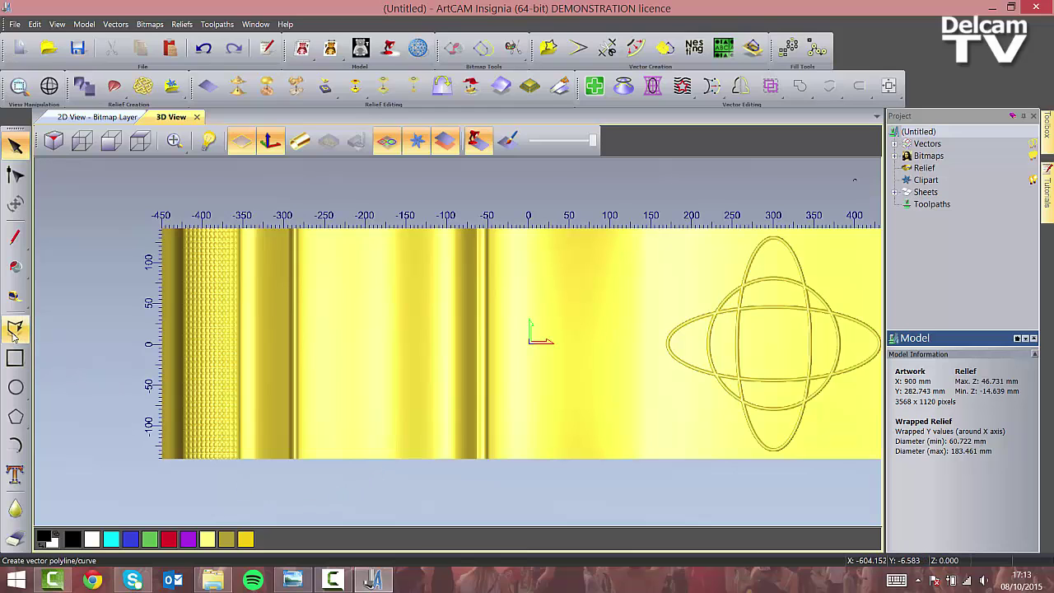
left_click(364, 470)
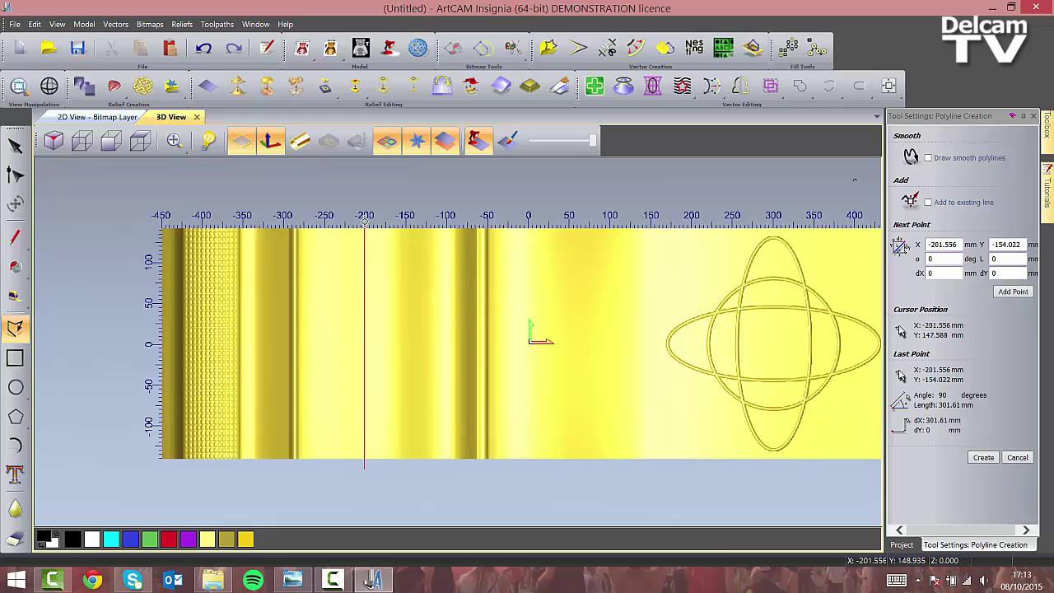
left_click(364, 216)
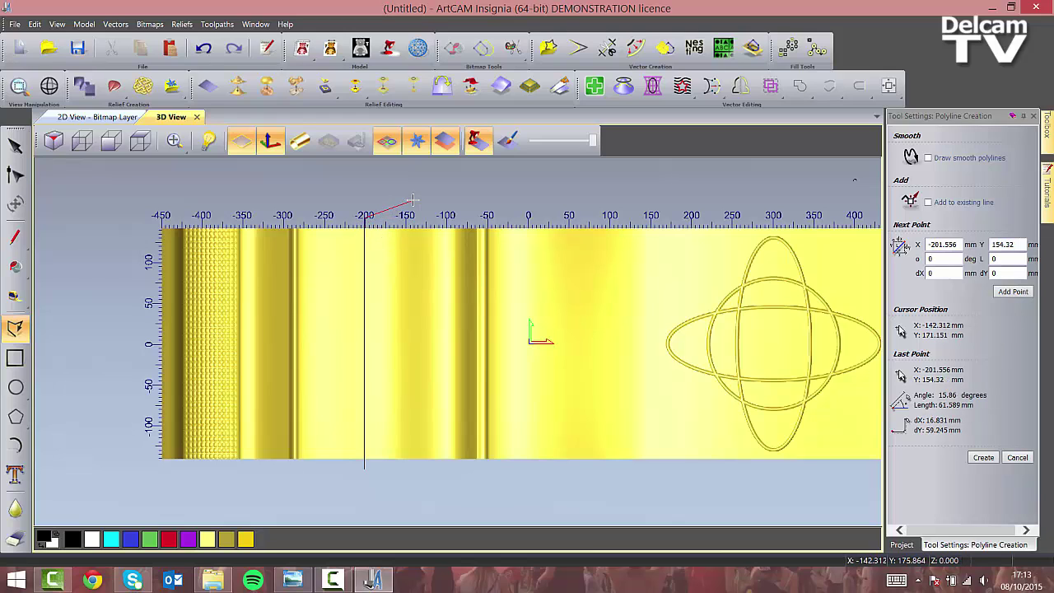
key("Escape")
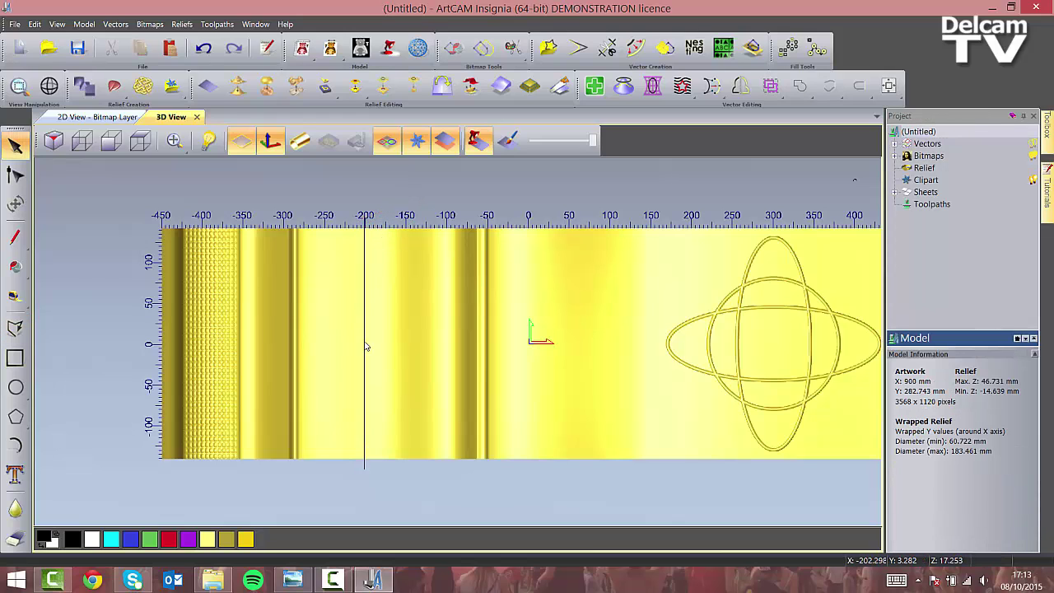
Rotate the vertical line 15 degrees anticlockwise about its centre and deselect it
left_click(365, 347)
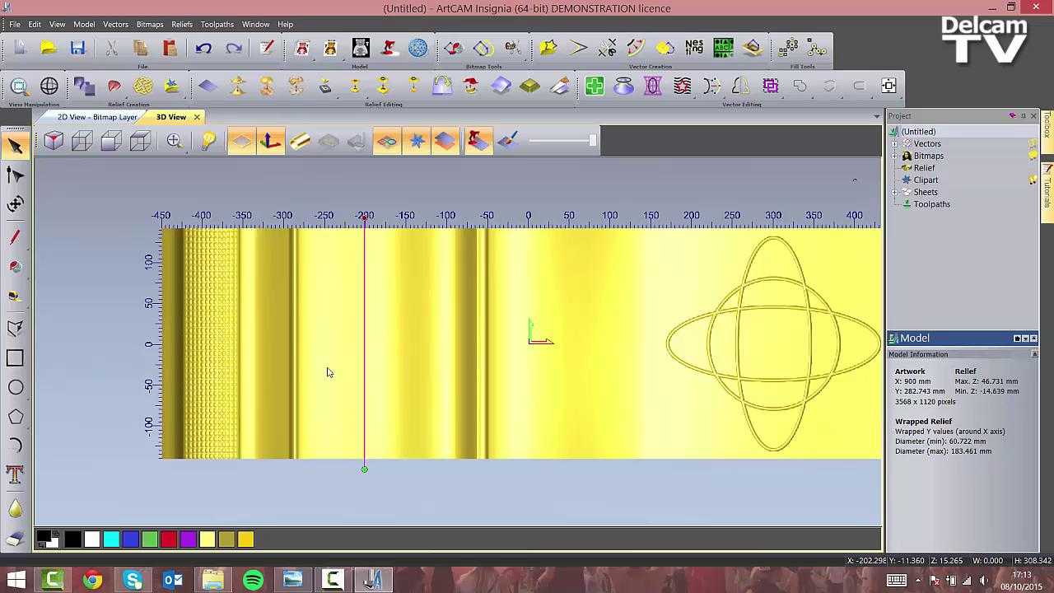
left_click(15, 203)
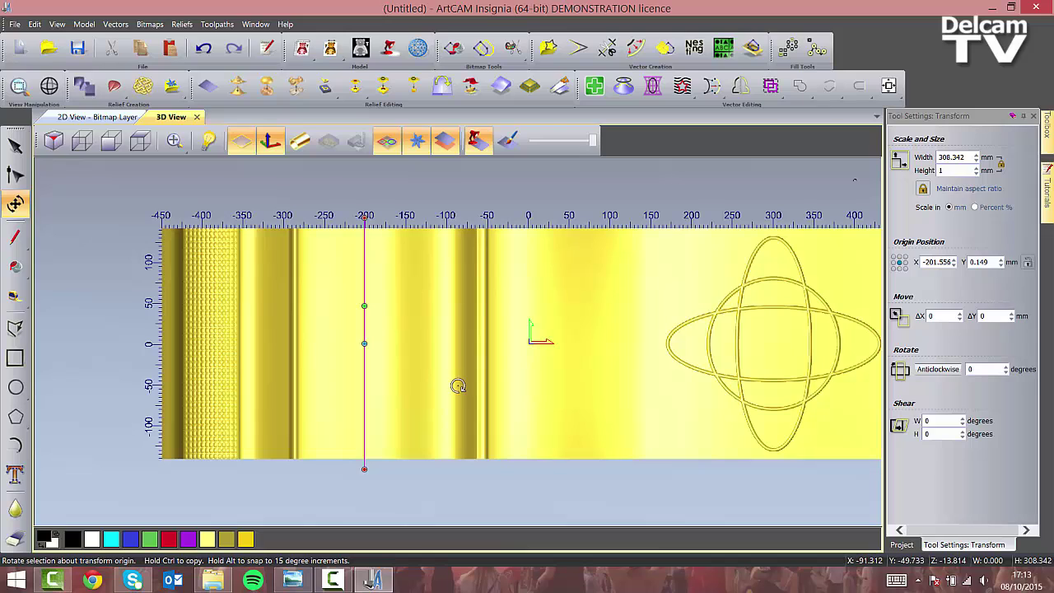
left_click_drag(983, 371, 964, 368)
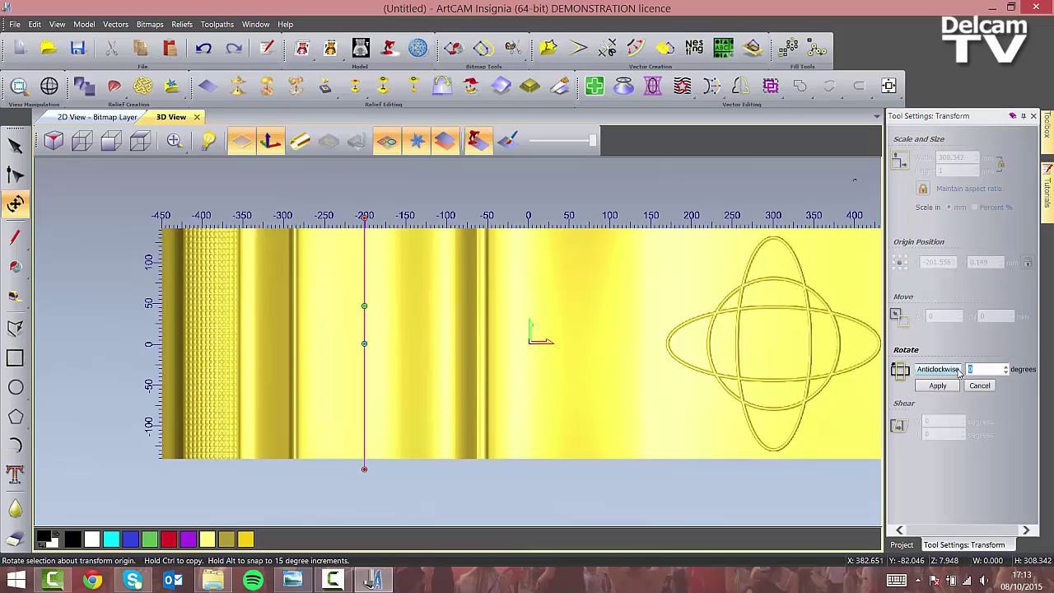
type("15")
left_click(945, 391)
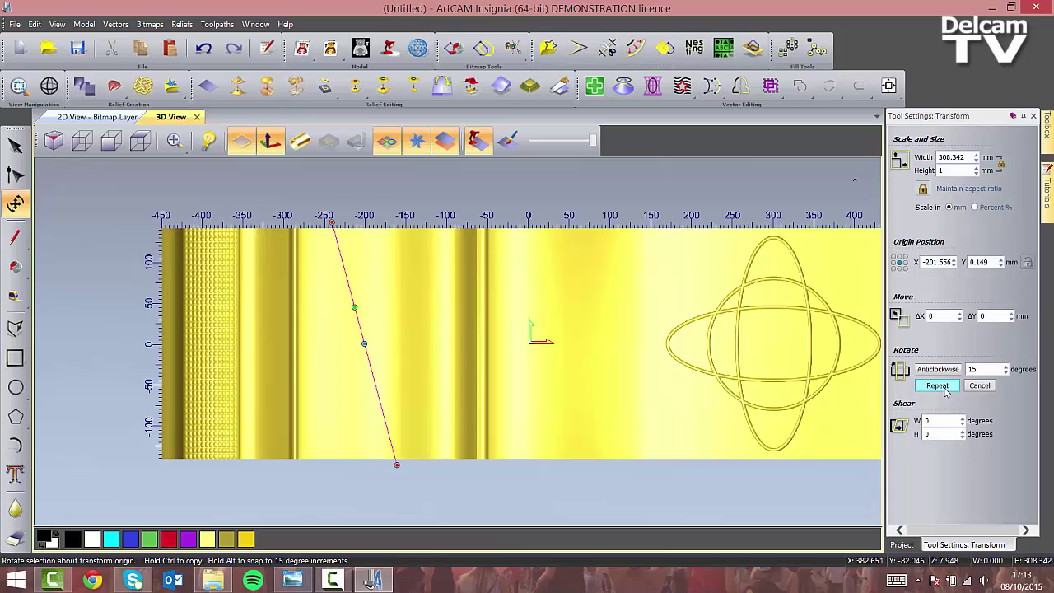
left_click(1033, 116)
left_click(329, 284)
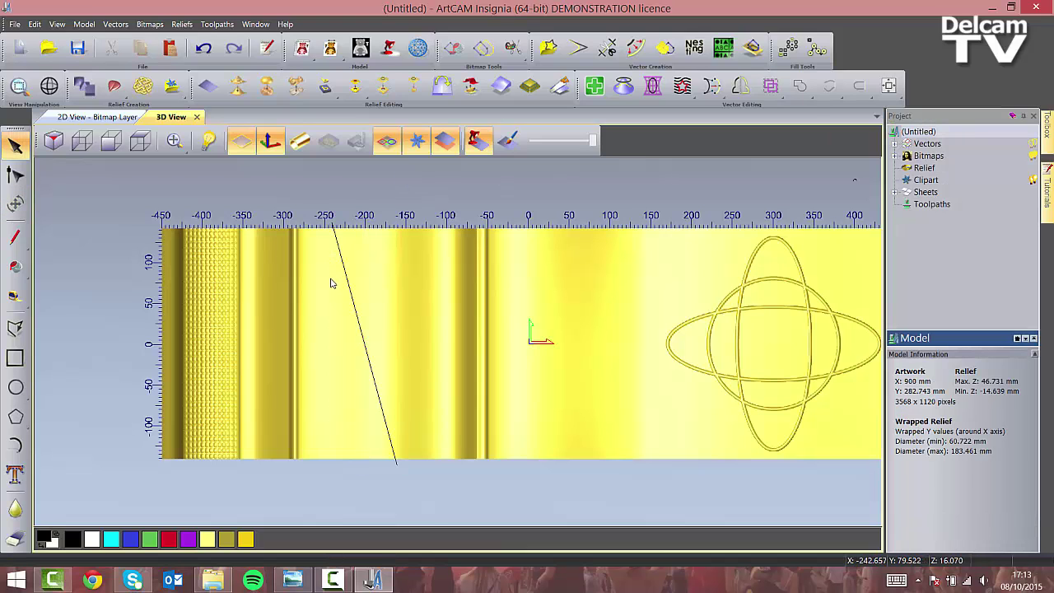
Mirror the slanted line vertically about its centre, copying the original object, to form an X
scroll(333, 231, "up", 2)
scroll(333, 231, "up", 2)
scroll(494, 411, "down", 1)
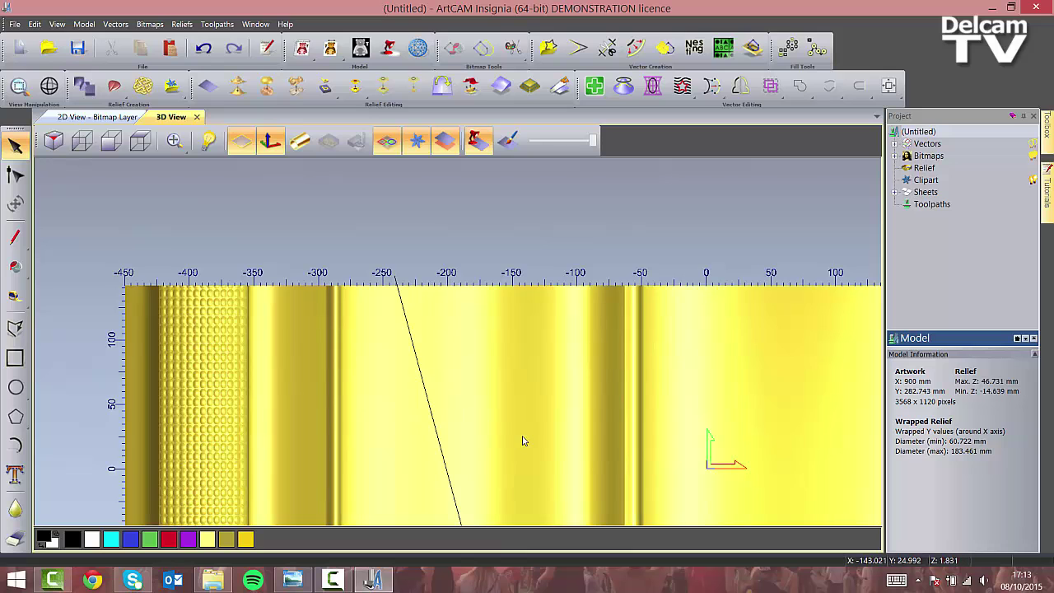
scroll(486, 363, "down", 1)
left_click_drag(487, 363, 459, 388)
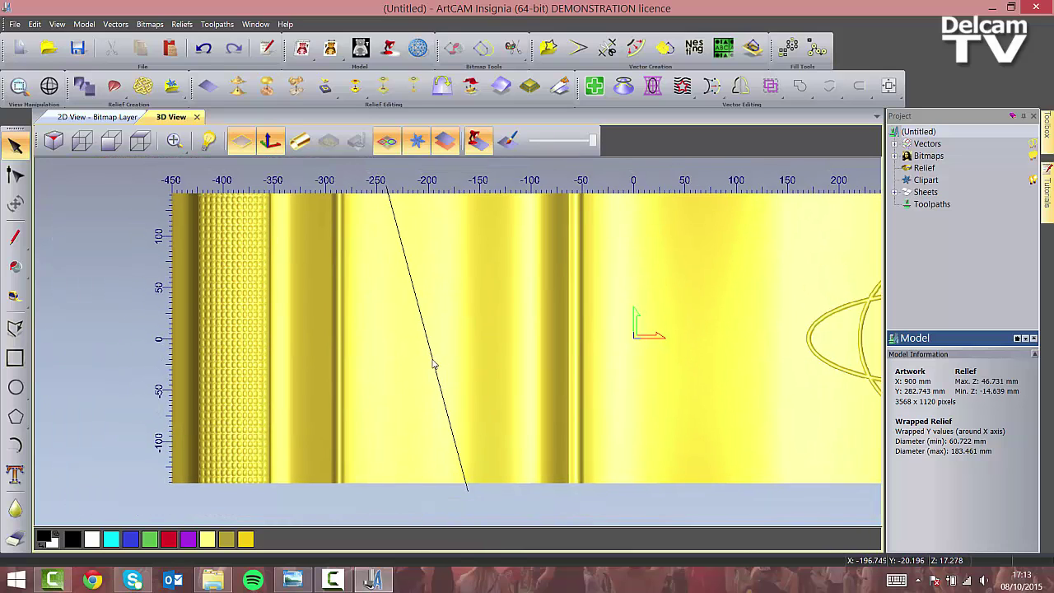
left_click(440, 355)
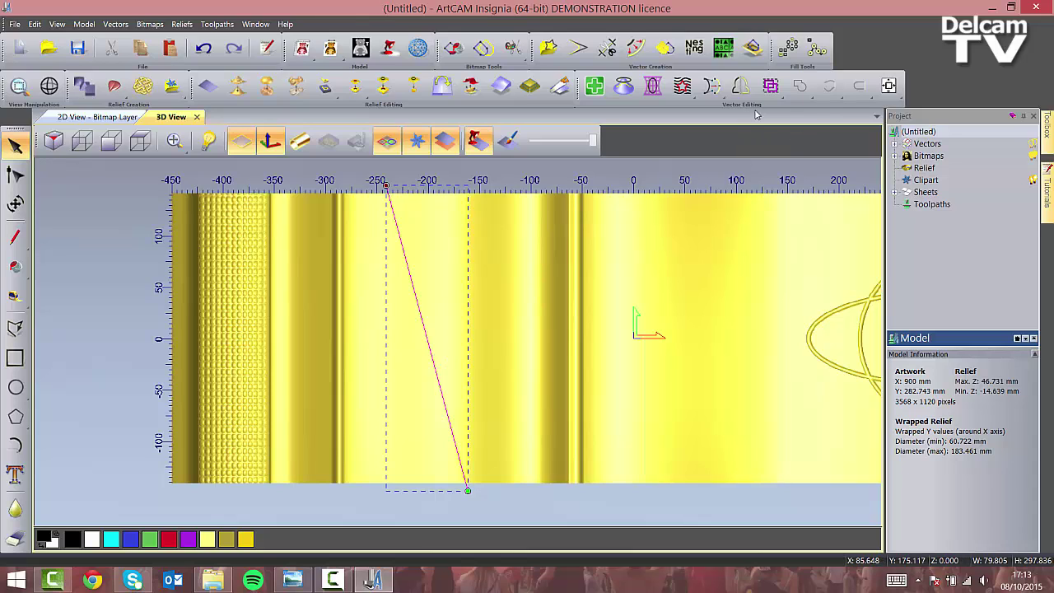
left_click(740, 85)
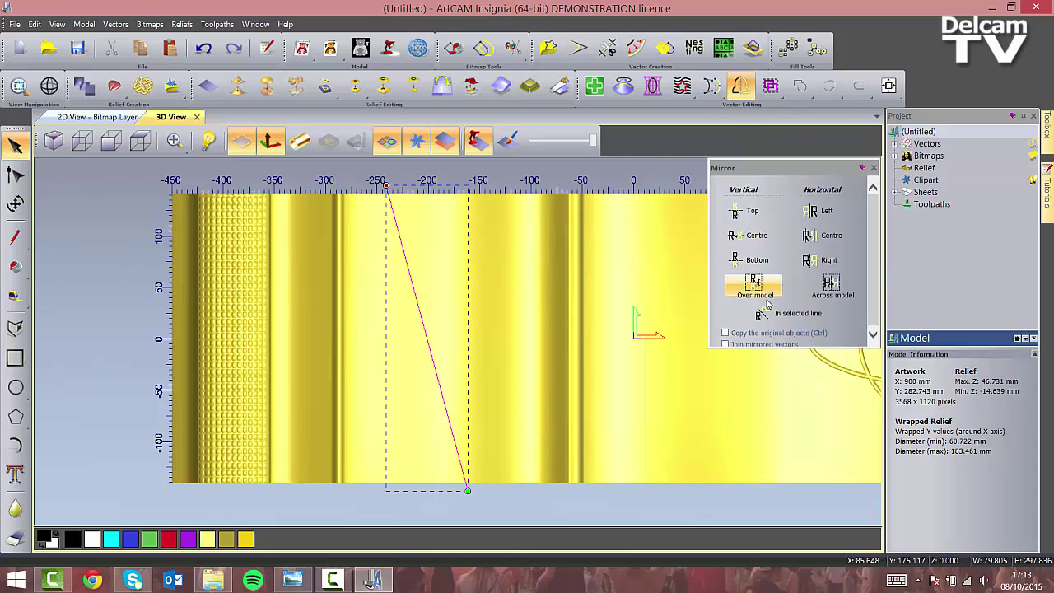
left_click(725, 333)
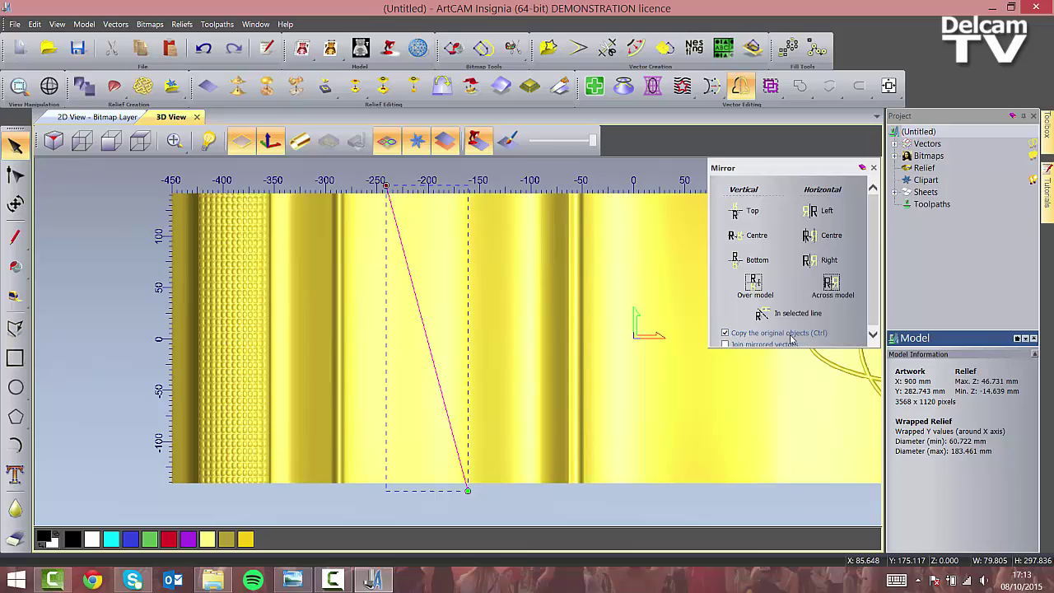
left_click(756, 237)
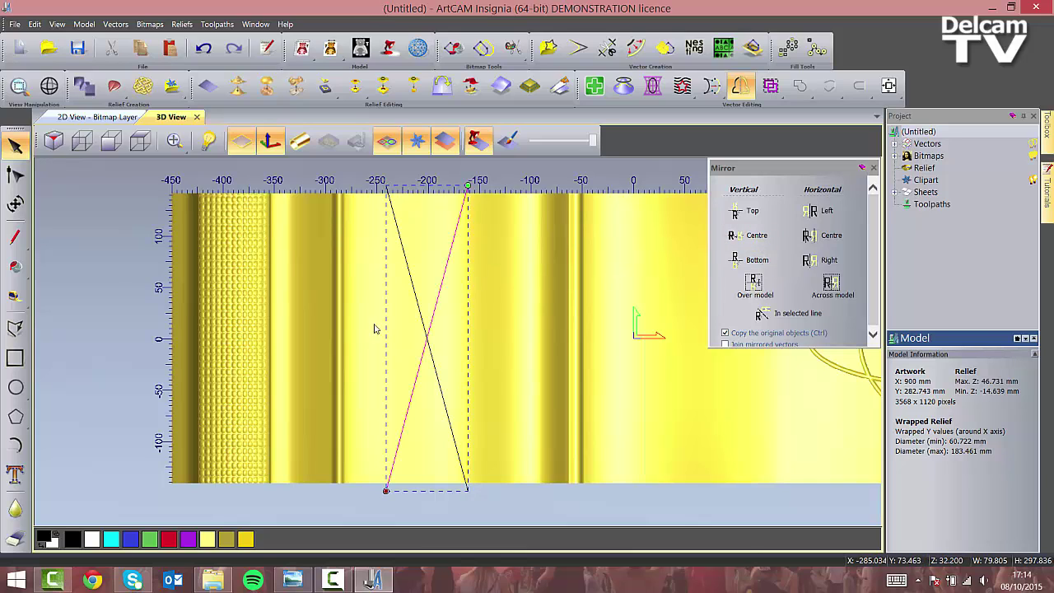
left_click(873, 168)
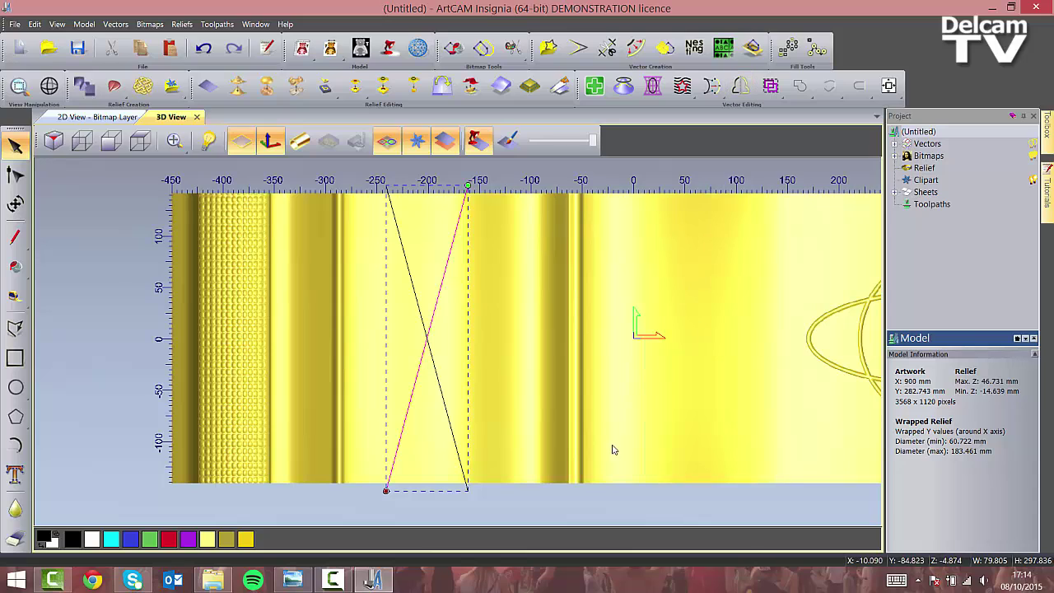
Split the two crossing lines at their intersection and check that each half can be selected separately
left_click(530, 507)
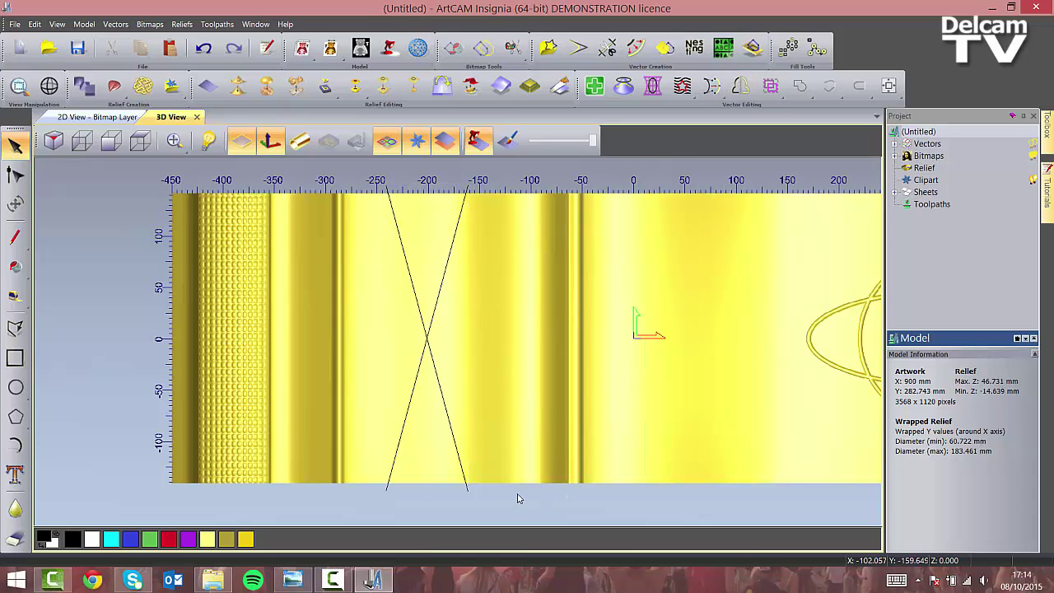
left_click_drag(492, 438, 402, 284)
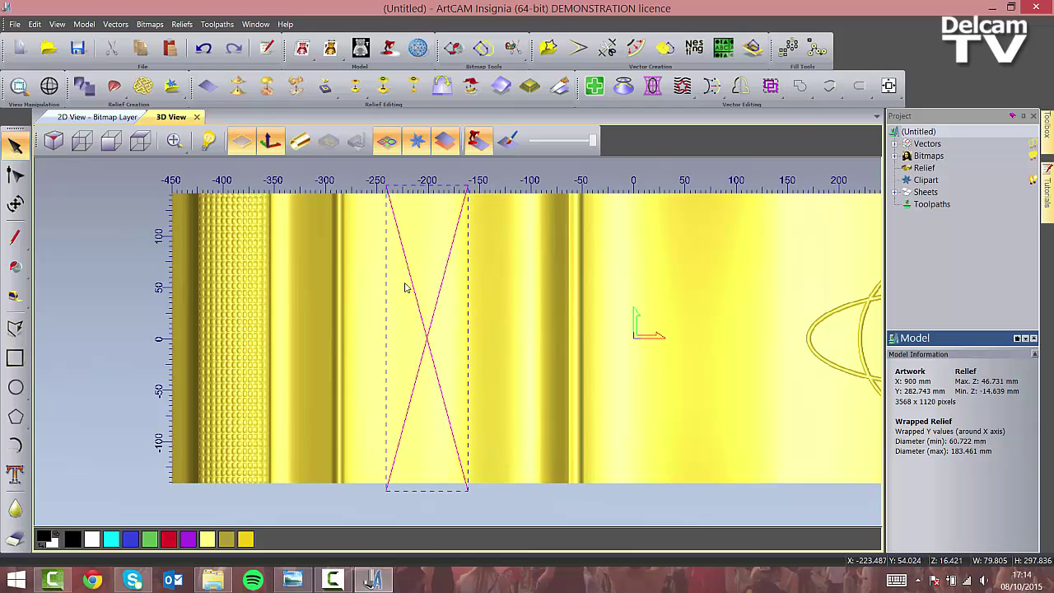
left_click(805, 87)
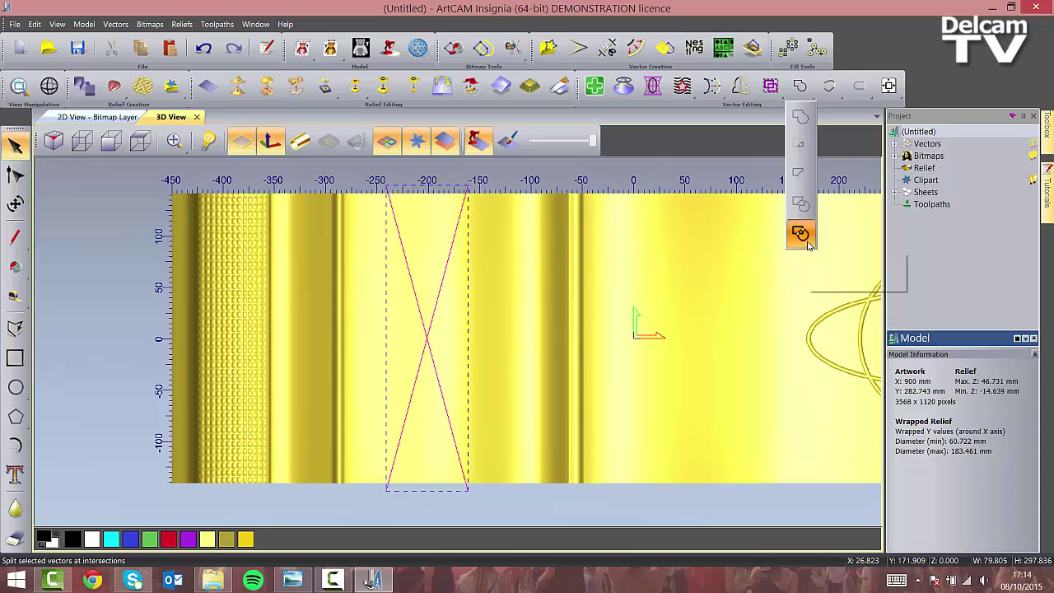
left_click(800, 234)
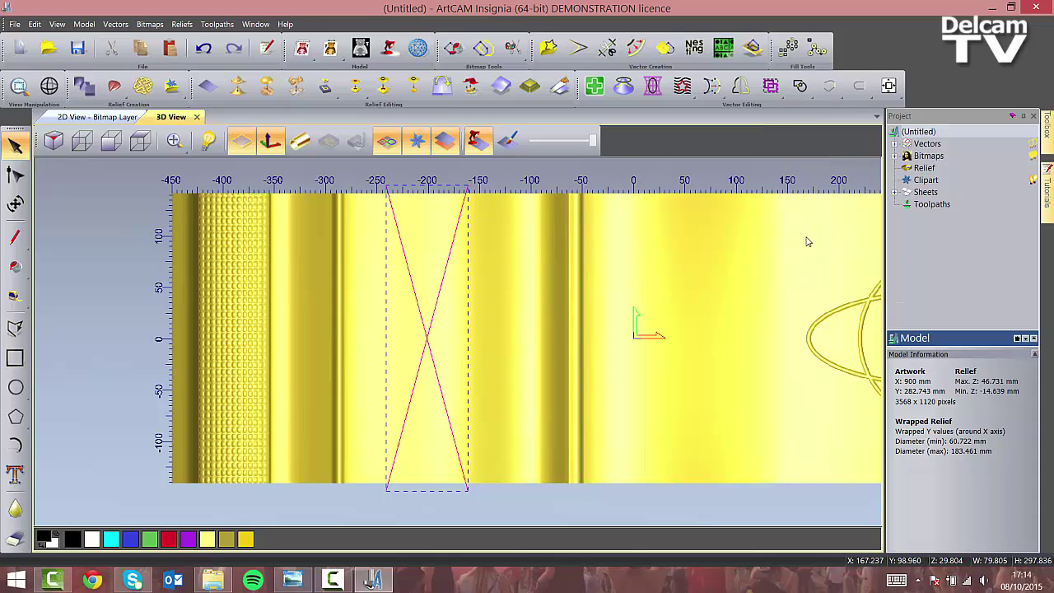
left_click(498, 410)
left_click(445, 408)
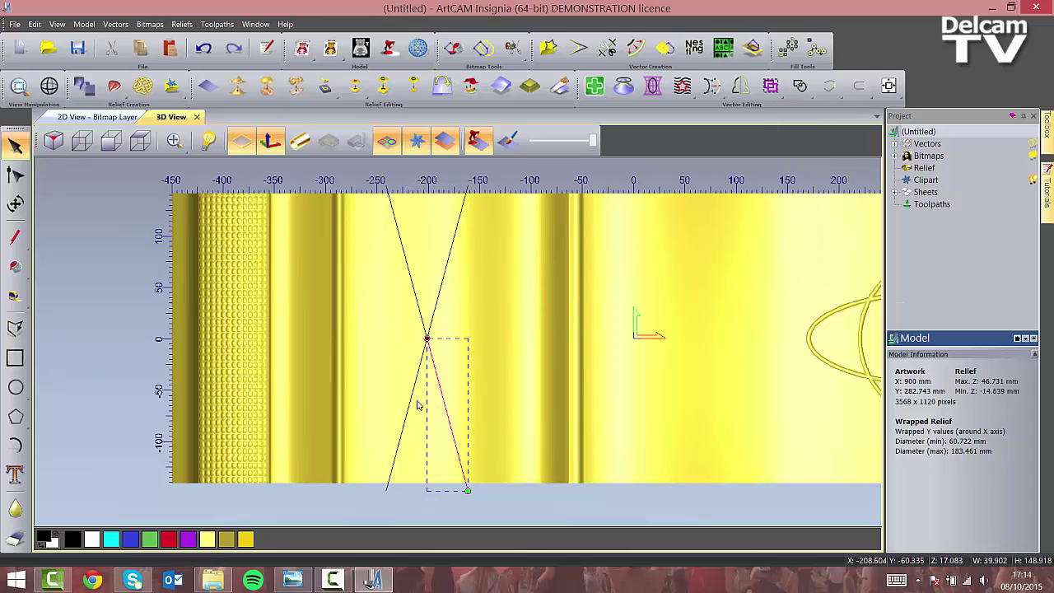
left_click(412, 354)
left_click(416, 301)
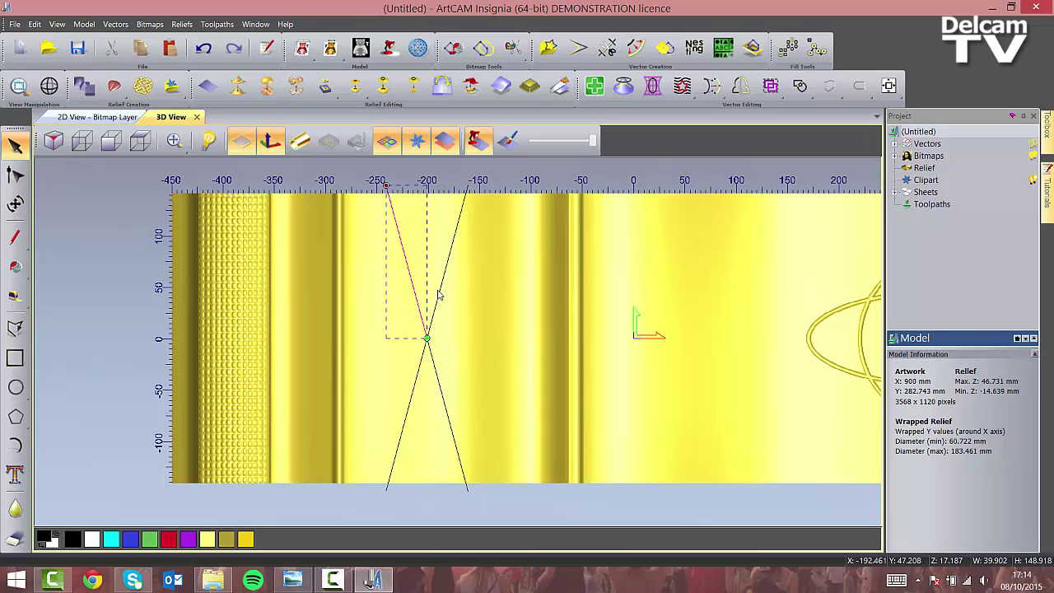
left_click(430, 328)
left_click(419, 384)
left_click(502, 387)
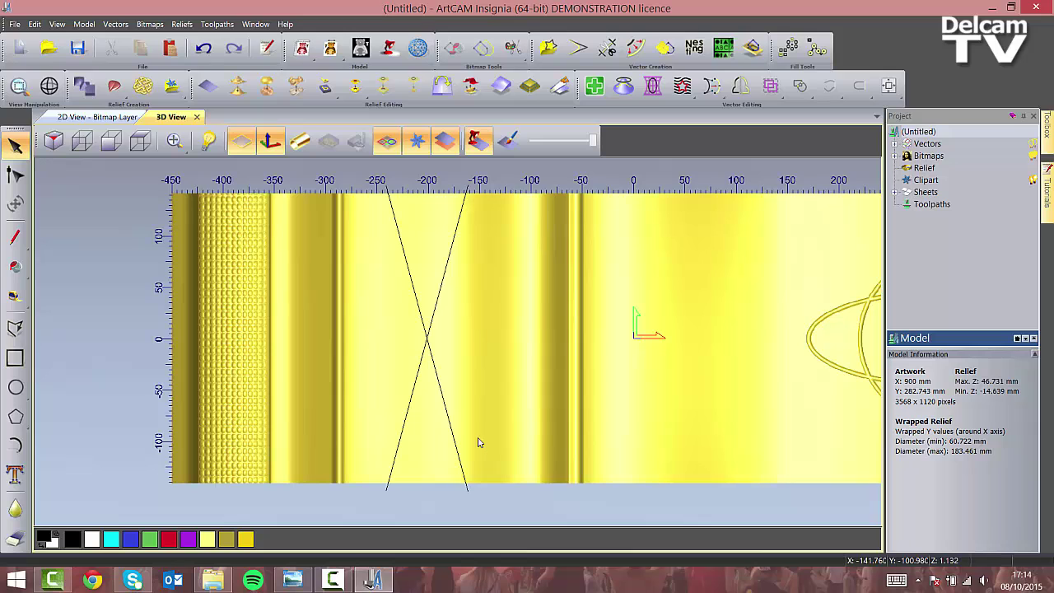
Mirror the lower and upper line pairs of the X separately, each vertically about its own centre, copying the original objects
left_click_drag(485, 440, 387, 381)
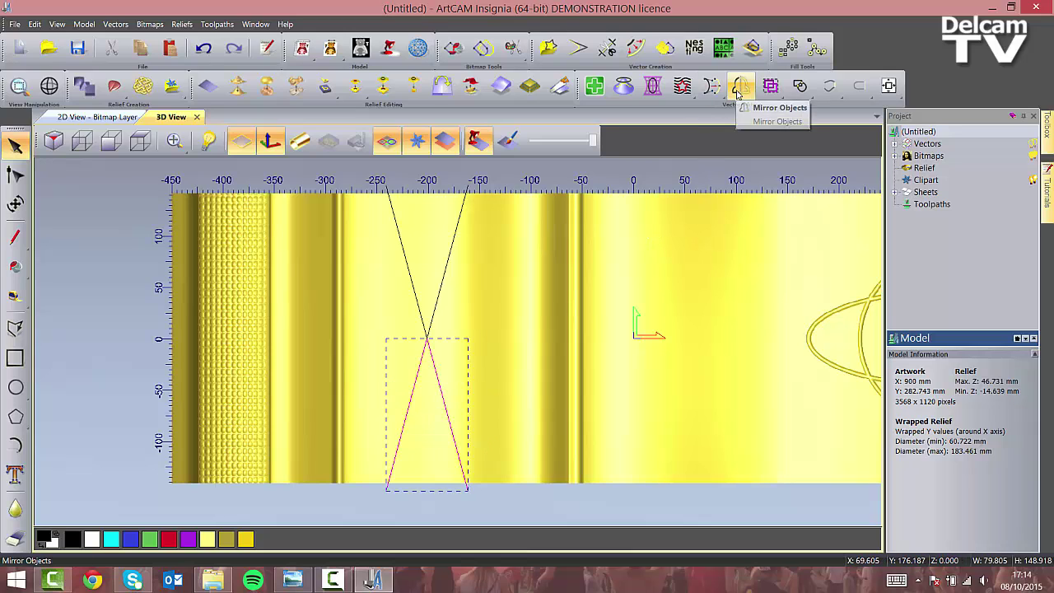
left_click(739, 88)
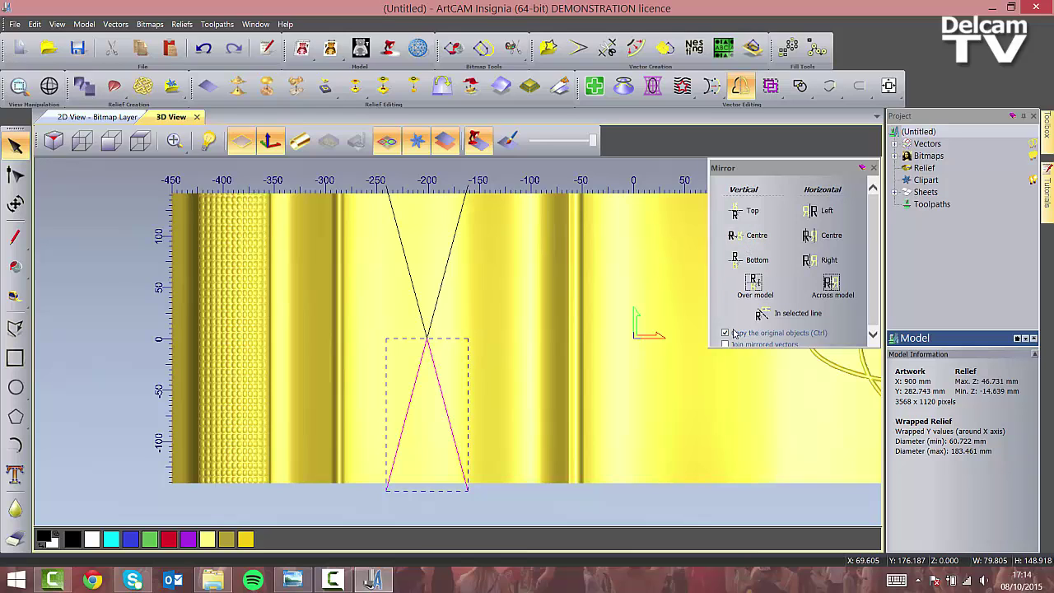
left_click(751, 237)
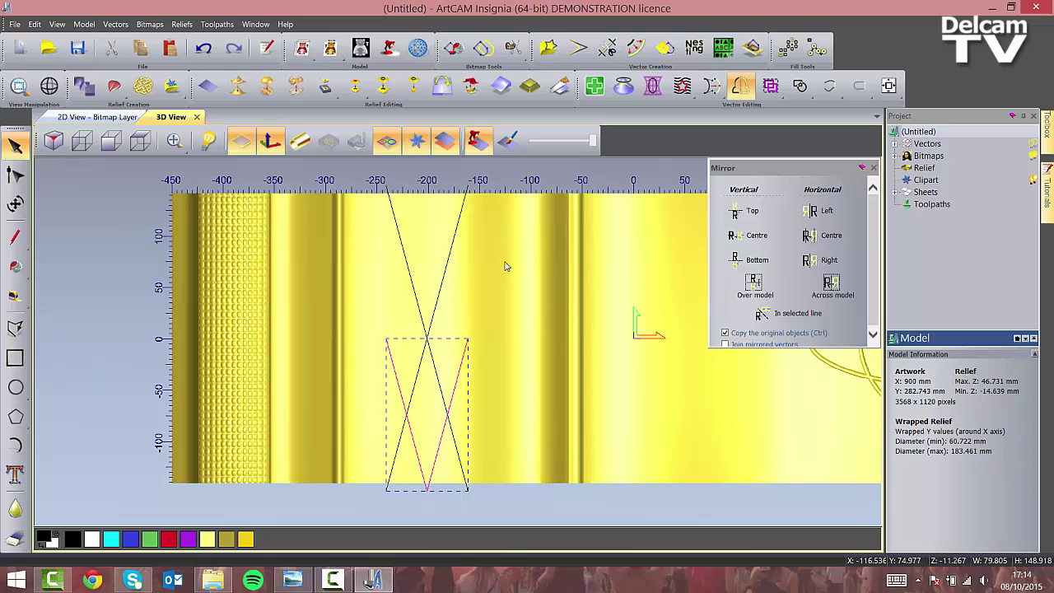
left_click_drag(473, 283, 391, 259)
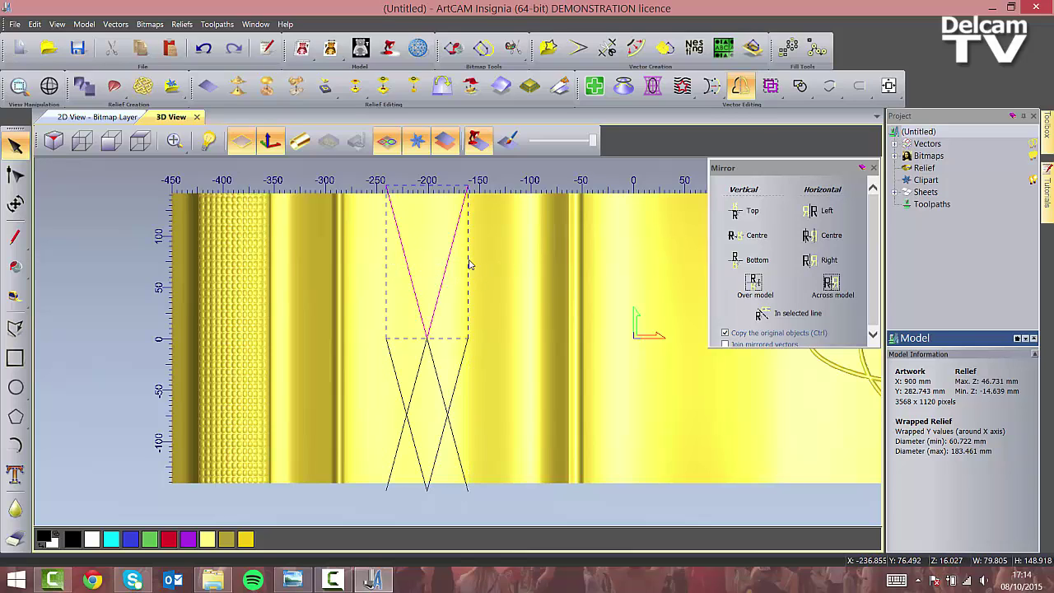
left_click(753, 236)
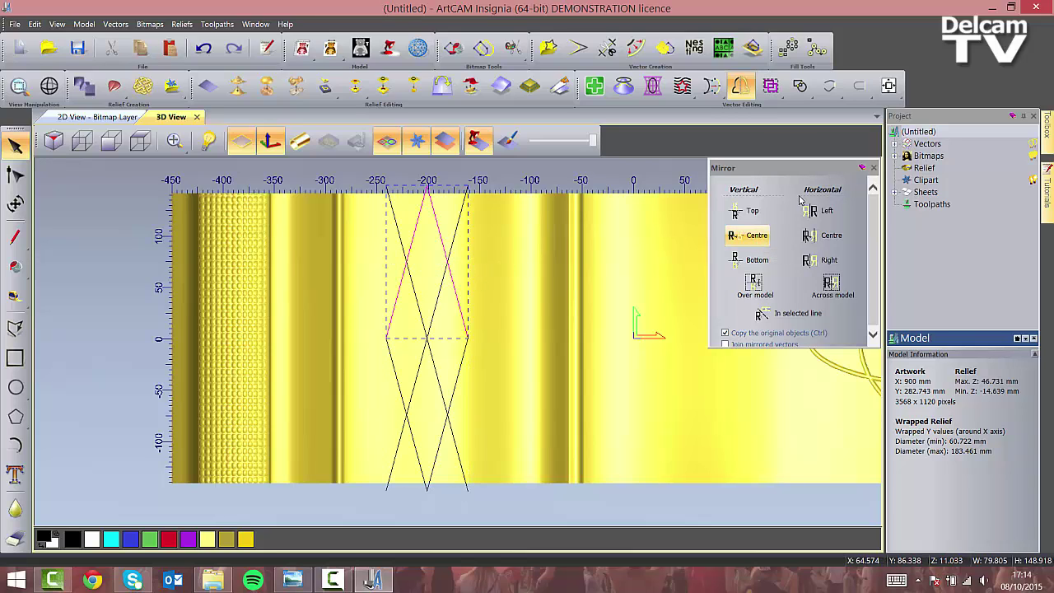
left_click(874, 168)
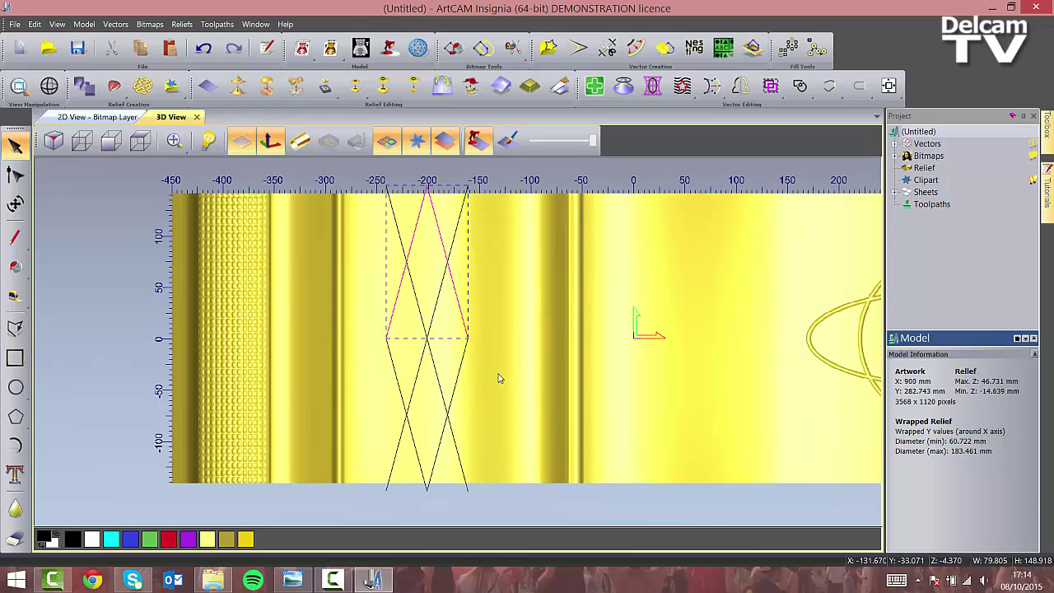
left_click(500, 377)
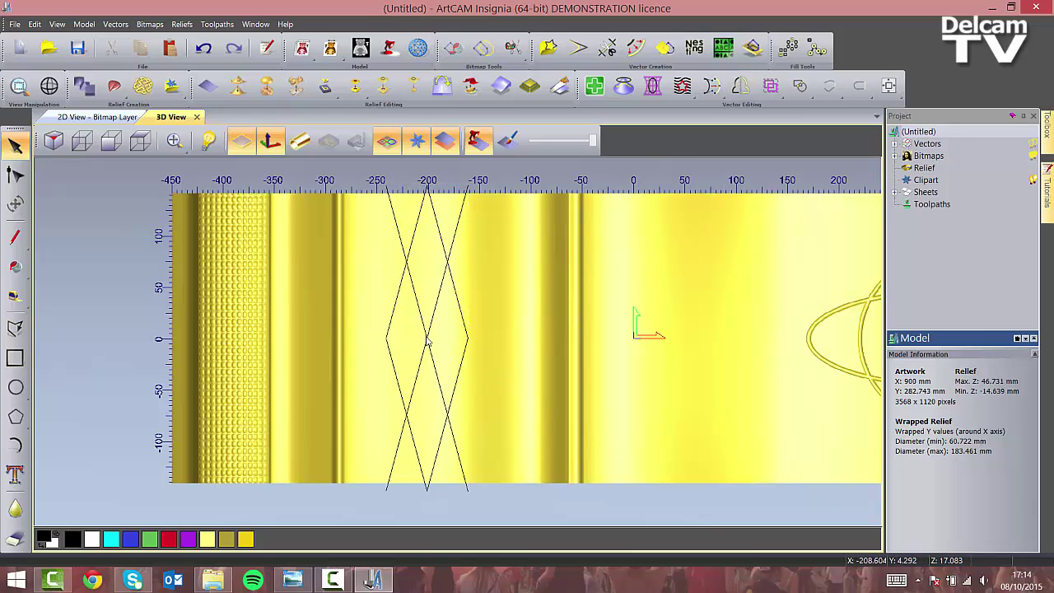
Join the four outer lines of the criss-cross pattern at their coincident nodes into a single vector
left_click(457, 303)
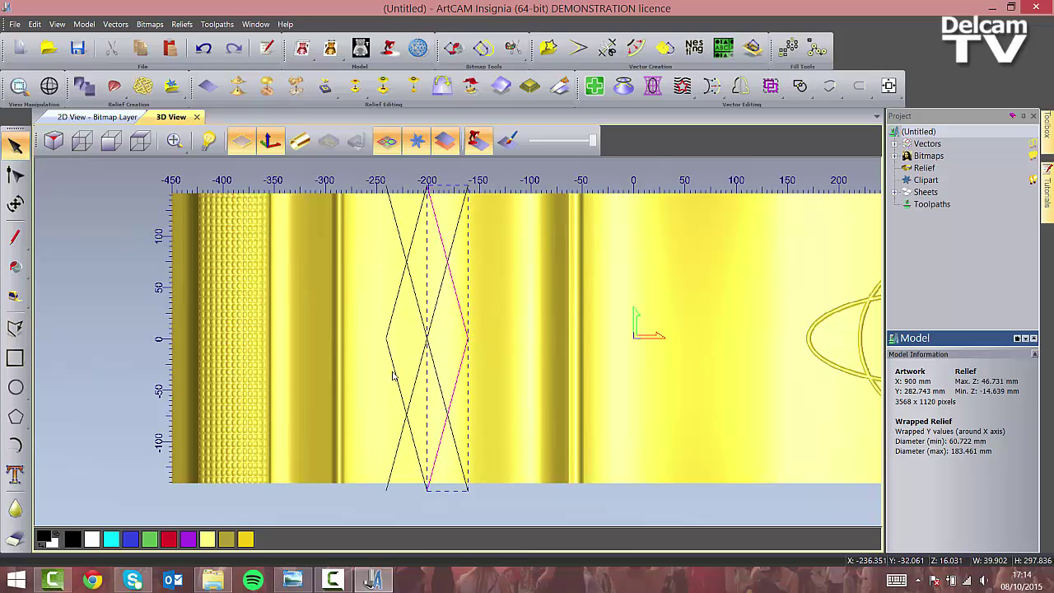
left_click(397, 310, "shift")
left_click(829, 87)
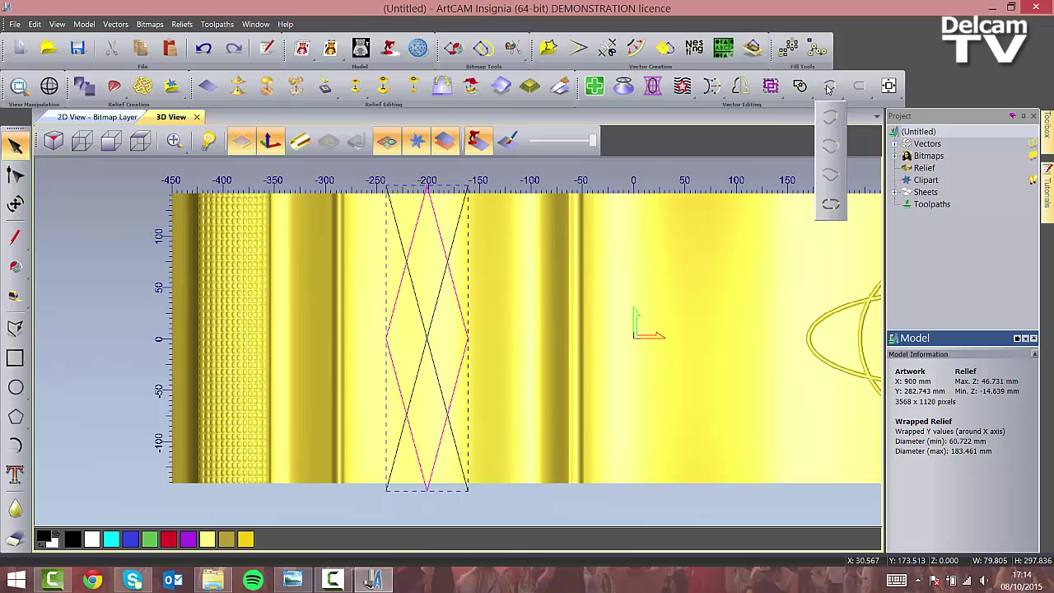
left_click(829, 207)
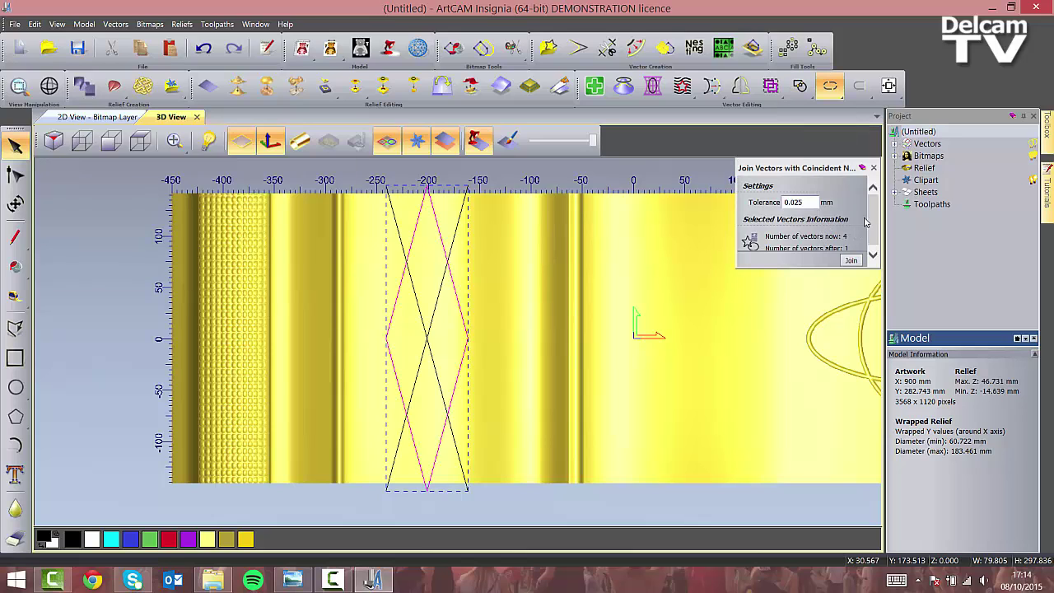
scroll(864, 222, "down", 1)
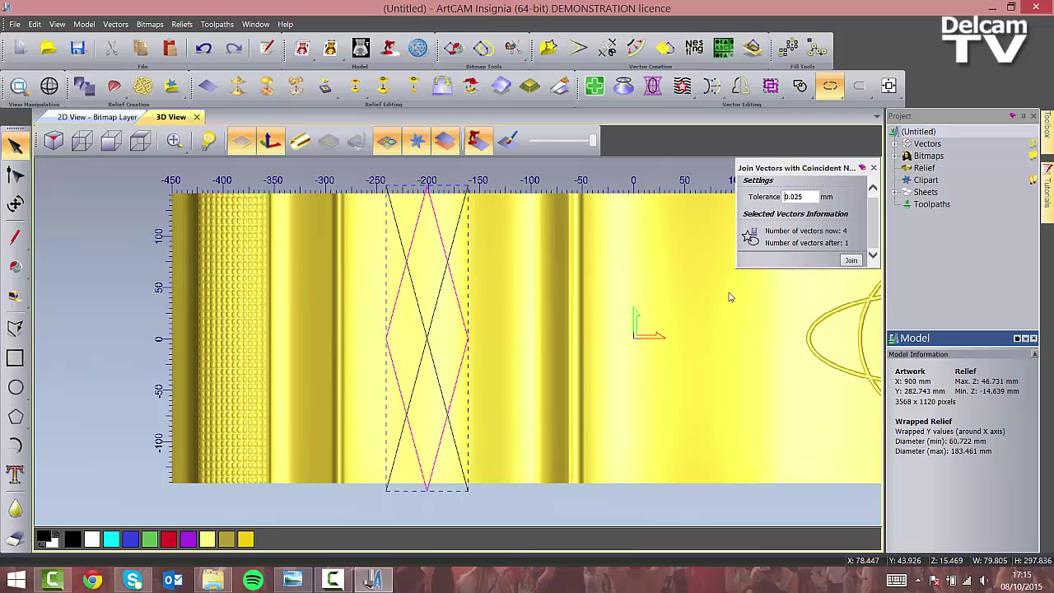
left_click(849, 260)
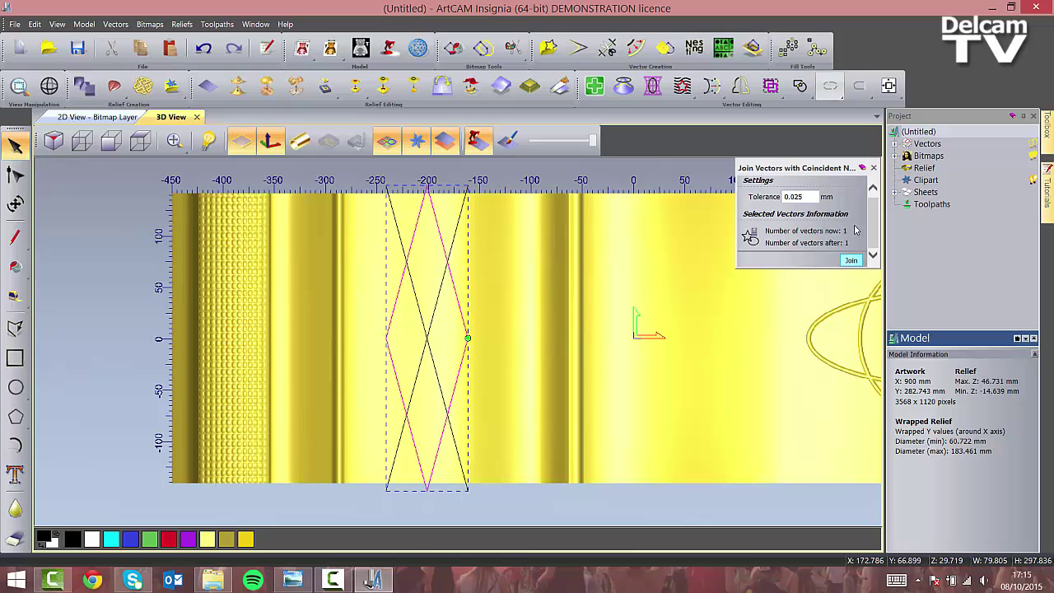
left_click(874, 168)
left_click(454, 362)
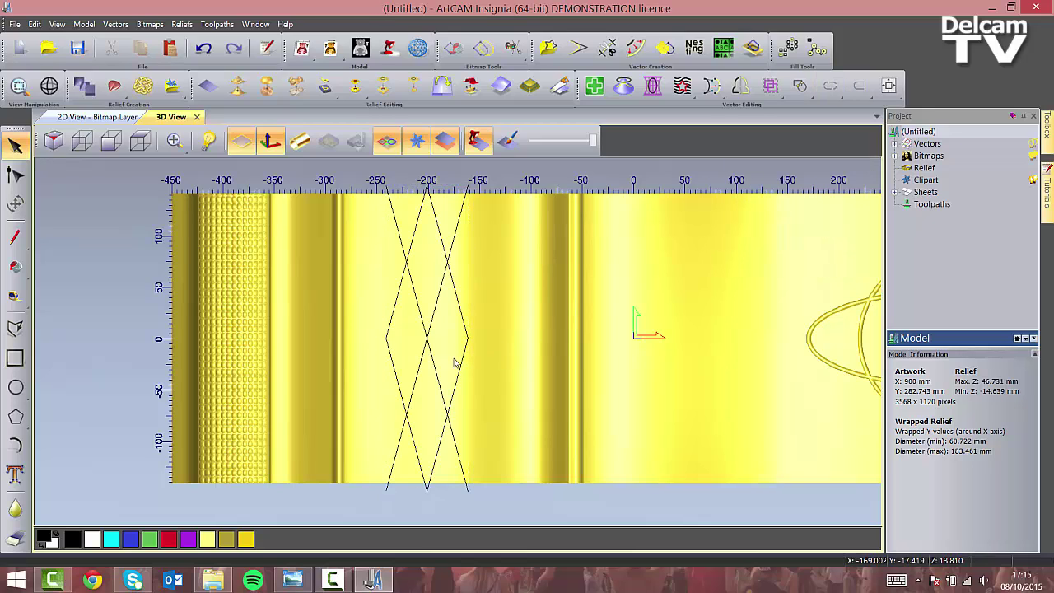
Group the remaining crossing lines inside the outer diamond and deselect them
left_click_drag(454, 362, 416, 325)
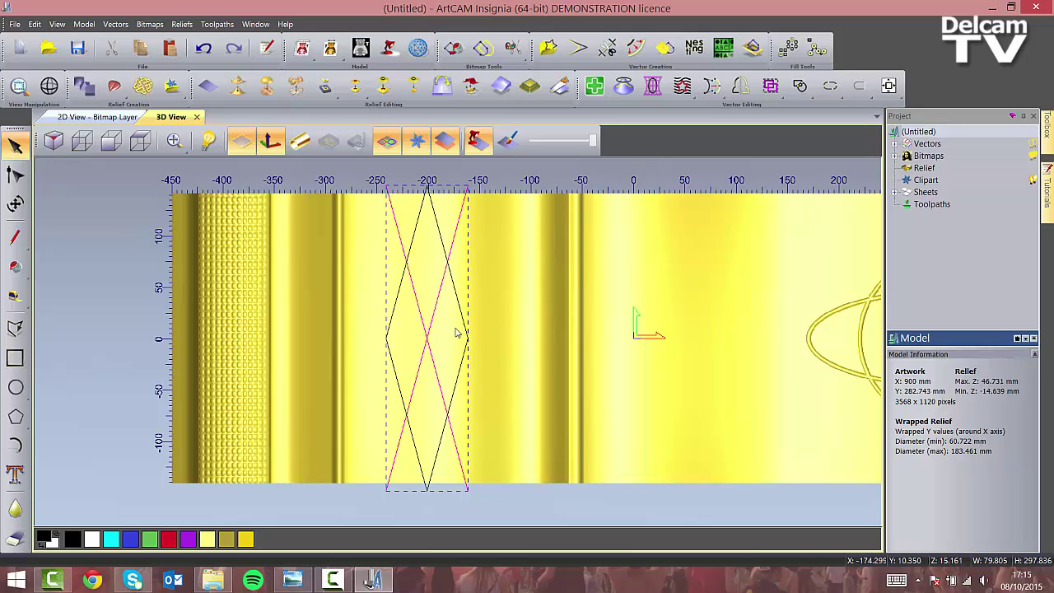
left_click(116, 25)
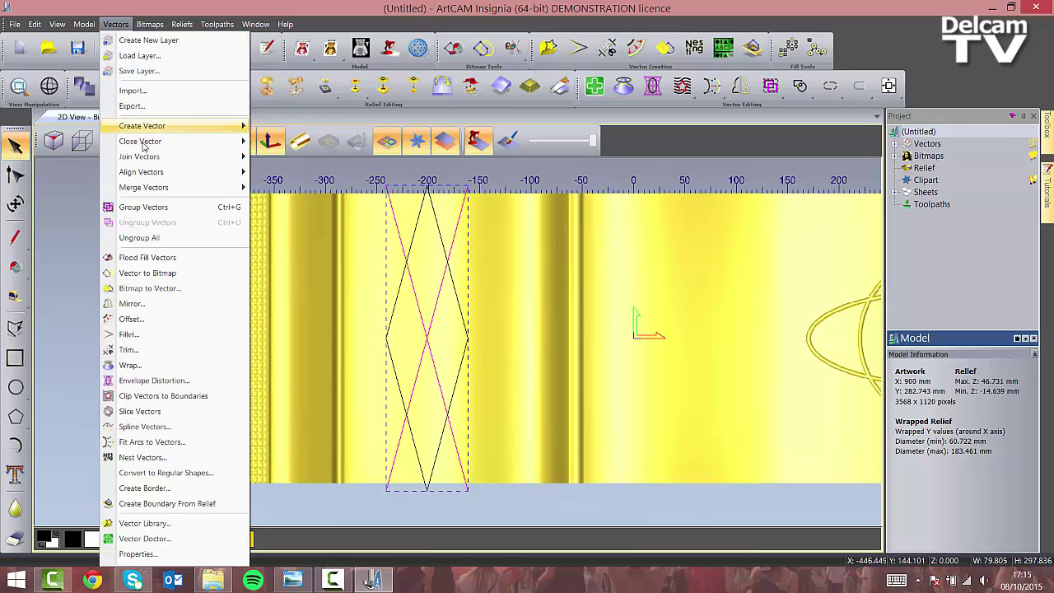
left_click(174, 208)
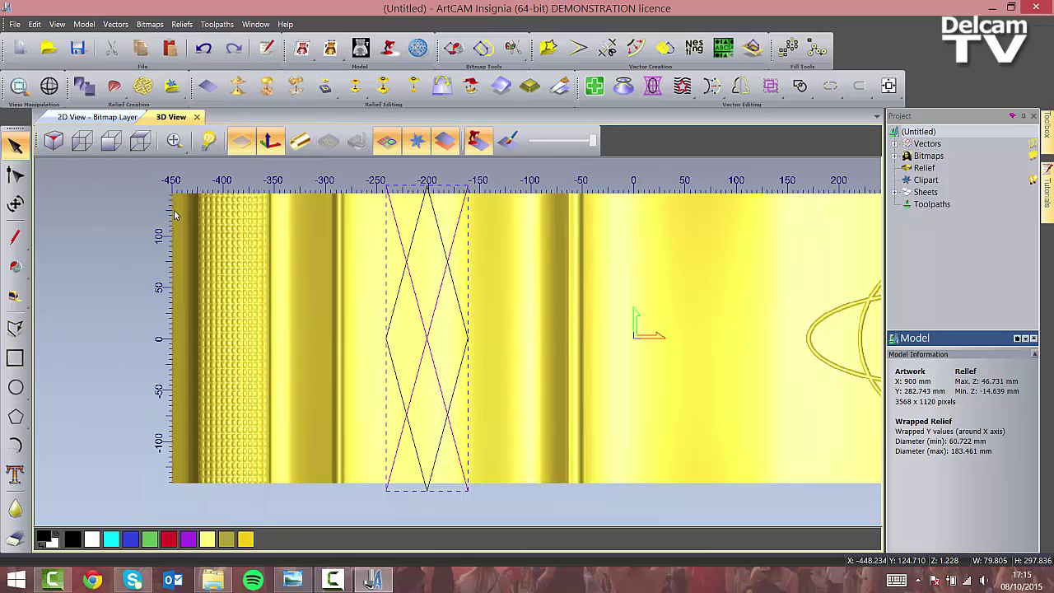
left_click(489, 261)
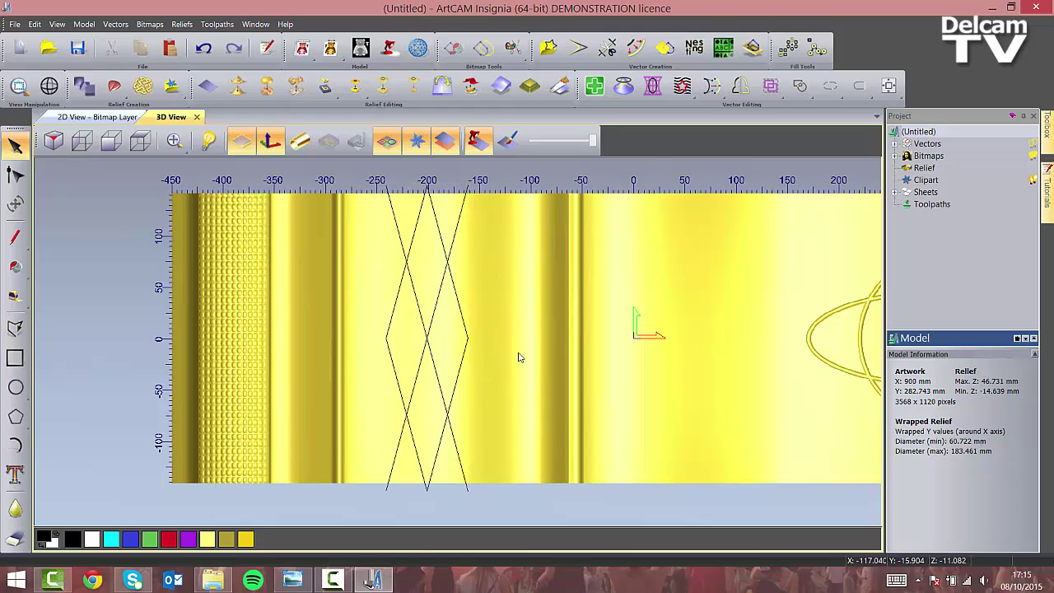
Start a weave using all the criss-cross vectors as drive rails and the small arc above the relief as cross section
scroll(519, 357, "down", 3)
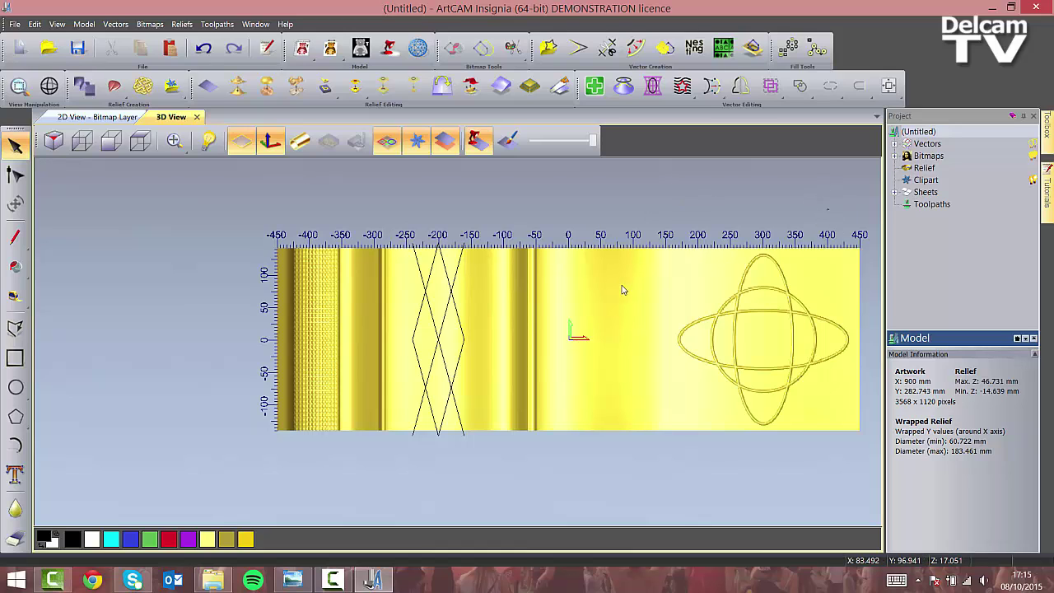
left_click(142, 85)
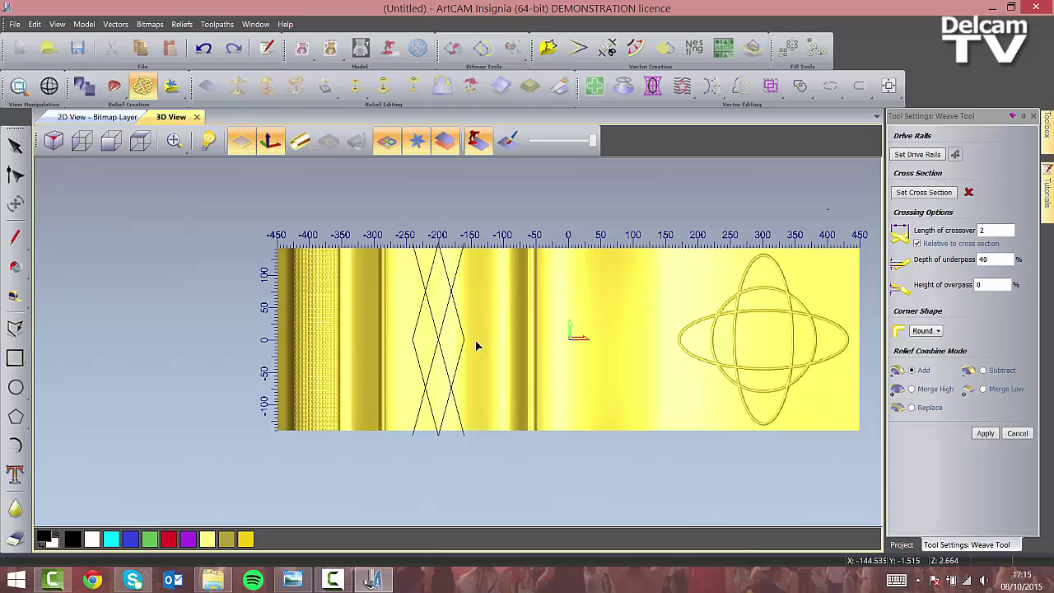
left_click_drag(483, 403, 402, 296)
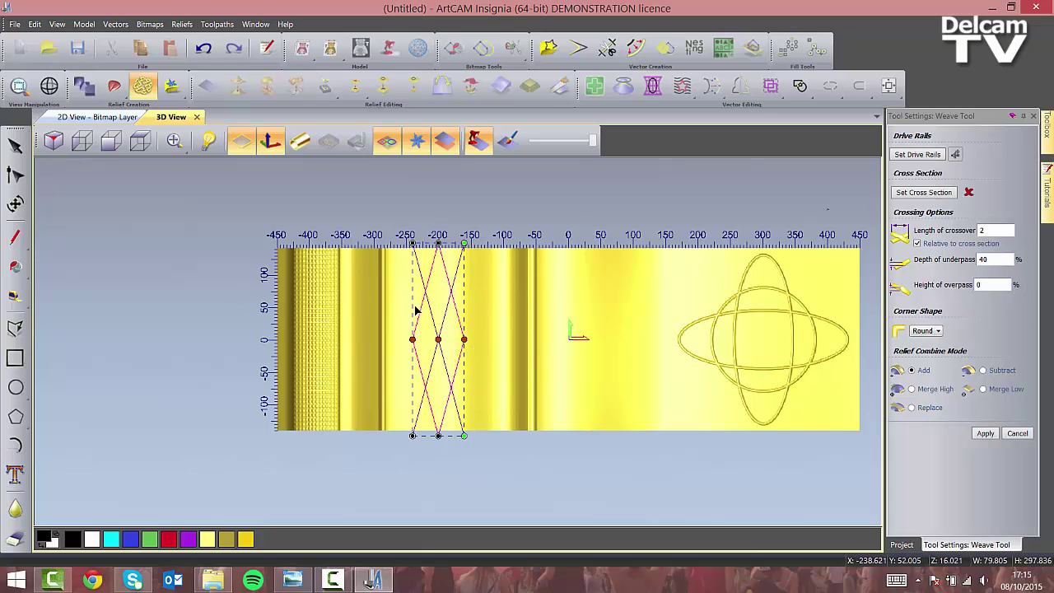
left_click(913, 156)
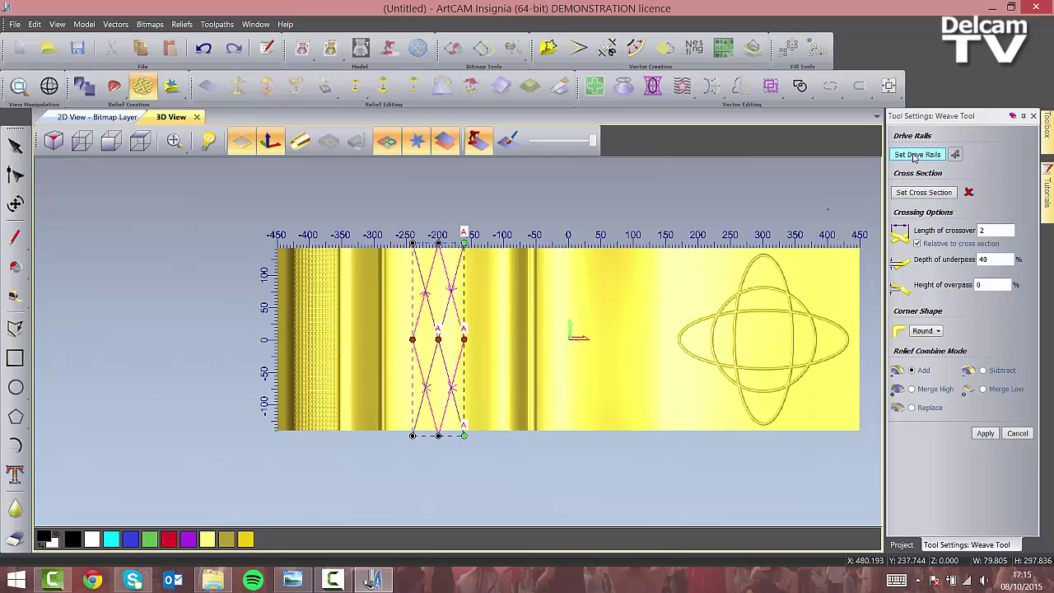
left_click(838, 216)
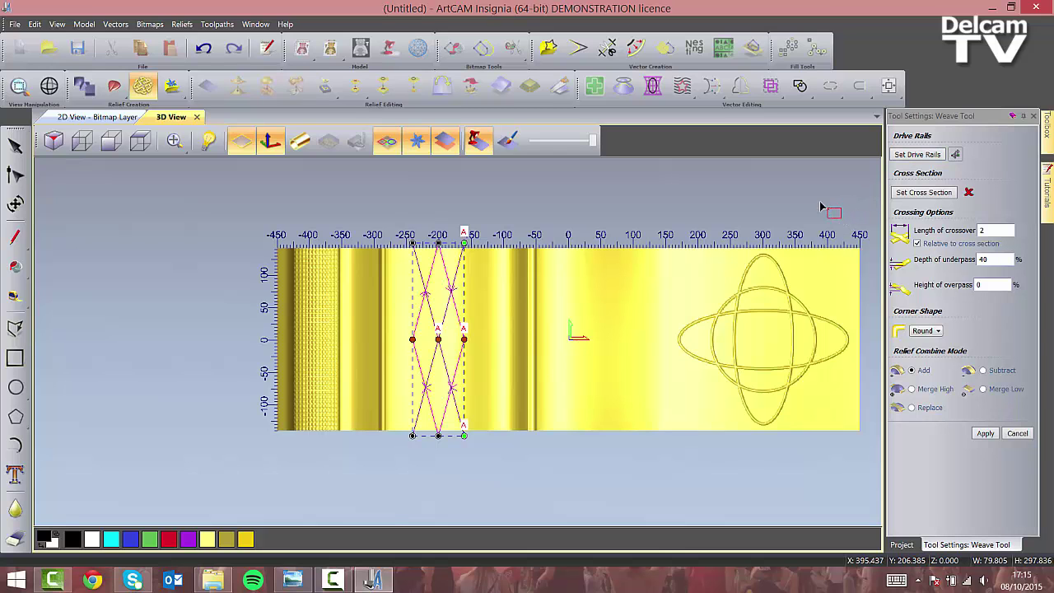
left_click(922, 192)
Hide the vectors and examine the weave preview on the relief, especially where the strands cross
left_click_drag(627, 392, 449, 352)
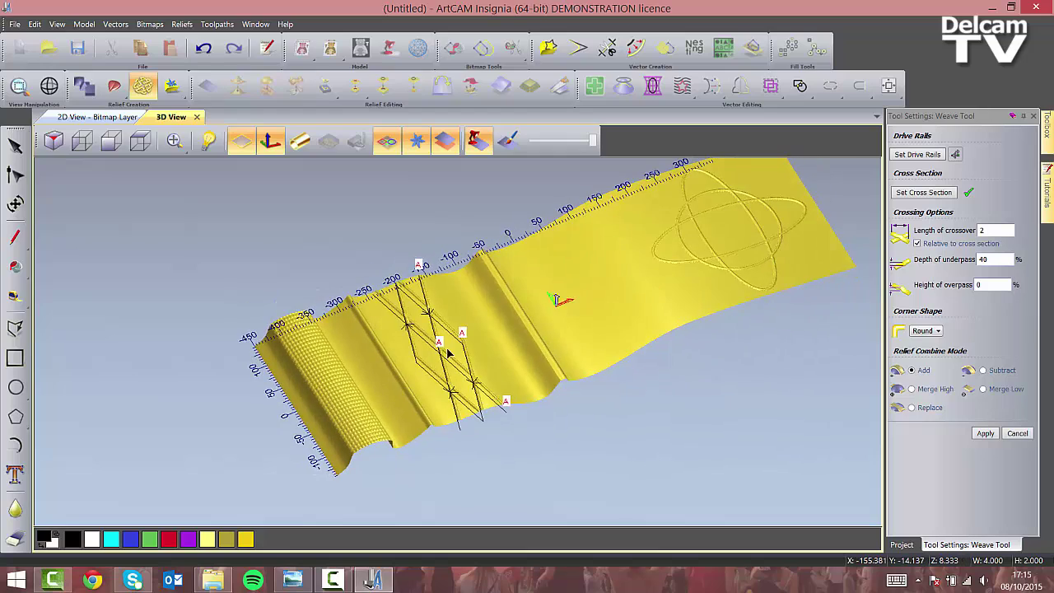
scroll(449, 353, "up", 2)
scroll(445, 350, "up", 2)
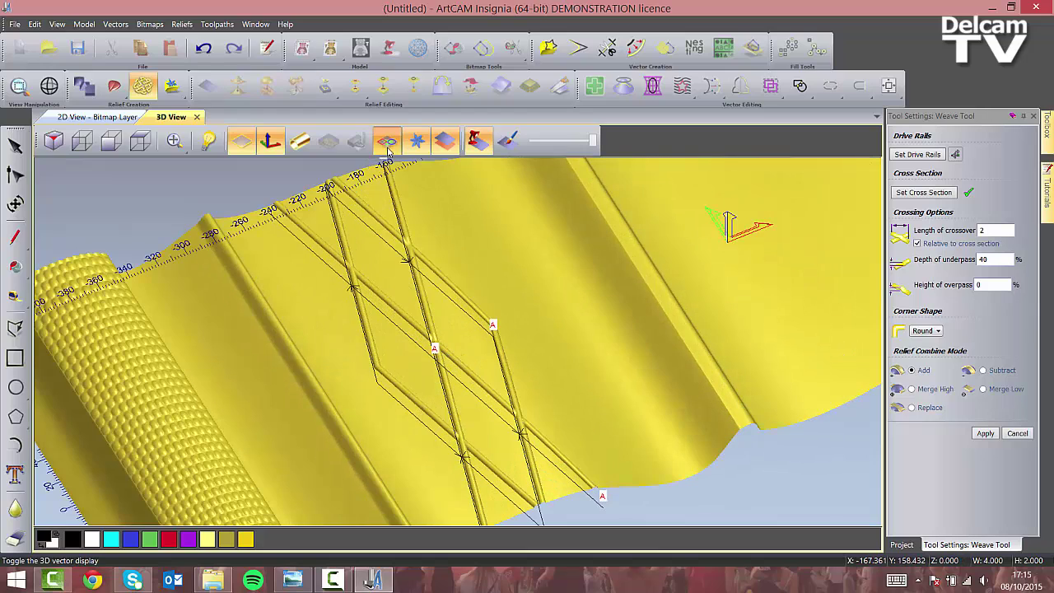
left_click(388, 142)
left_click_drag(461, 345, 517, 398)
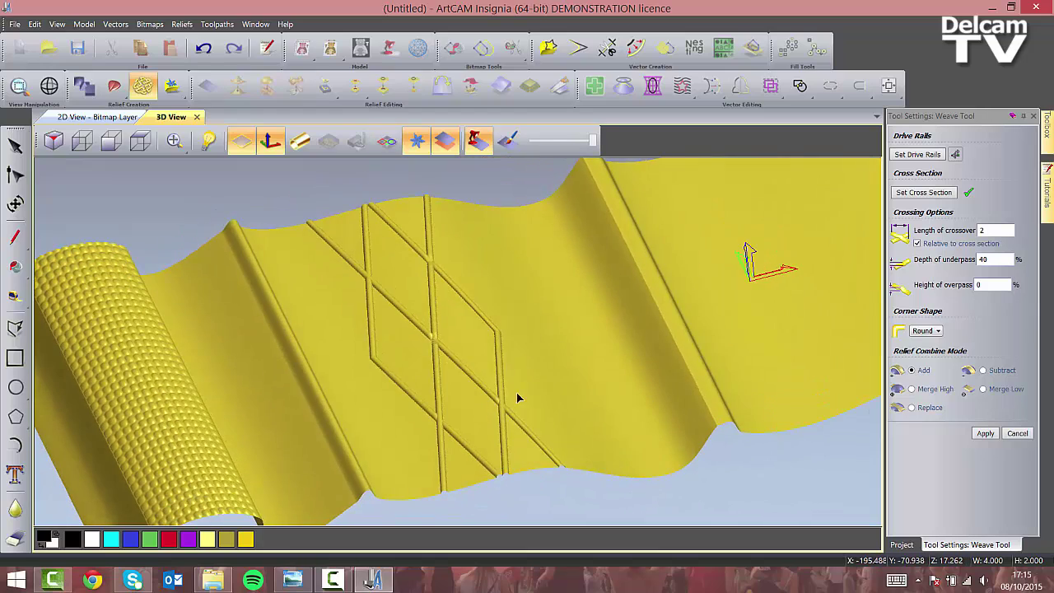
scroll(517, 398, "up", 2)
scroll(522, 390, "up", 3)
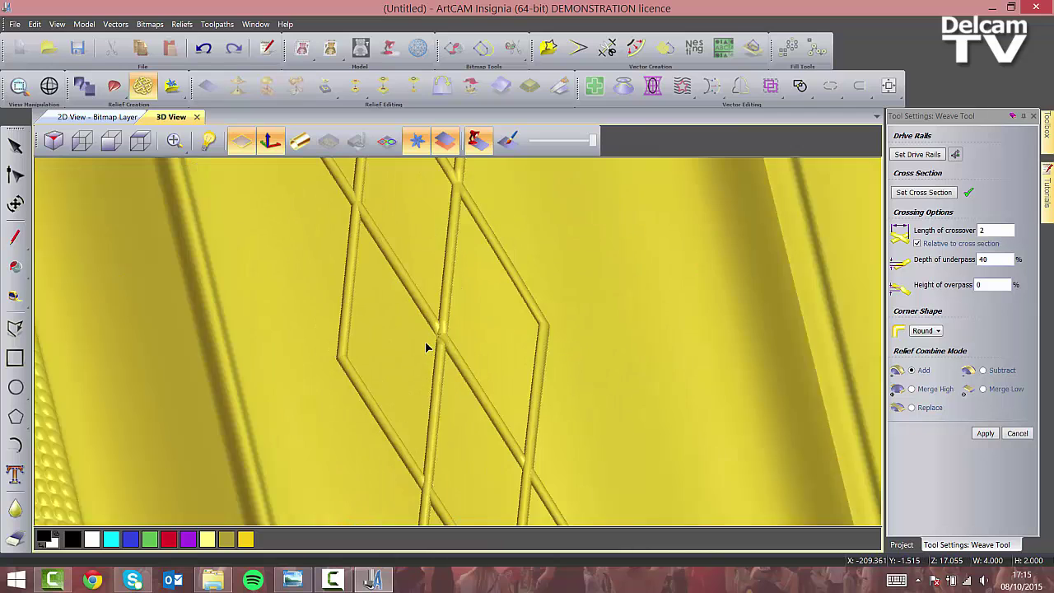
scroll(424, 346, "up", 1)
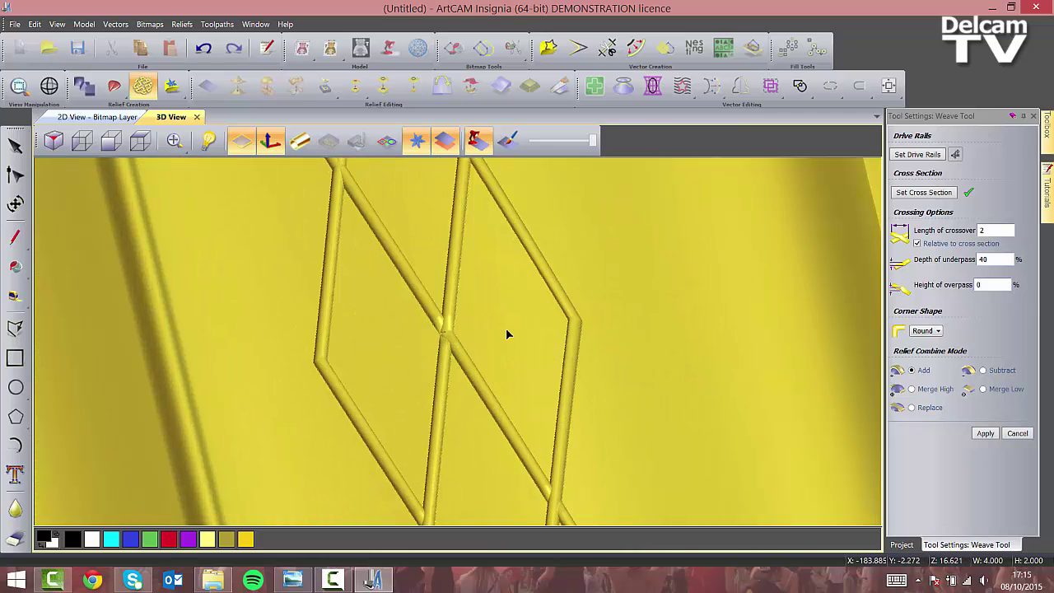
scroll(507, 333, "down", 5)
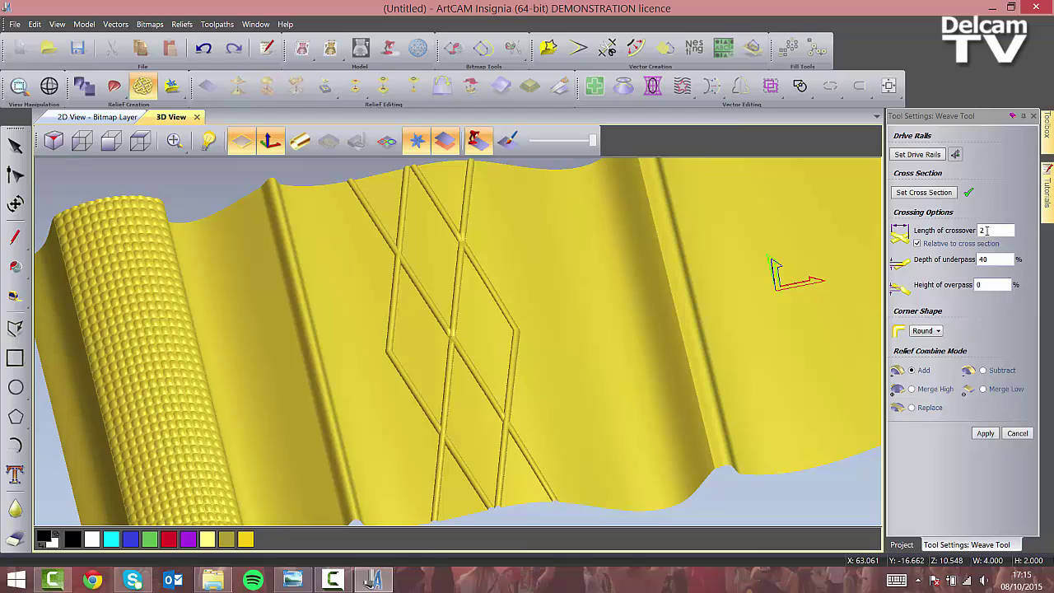
Set the weave's length of crossover to 5 and depth of underpass to 0.1%, and apply it to the relief
left_click_drag(989, 230, 970, 230)
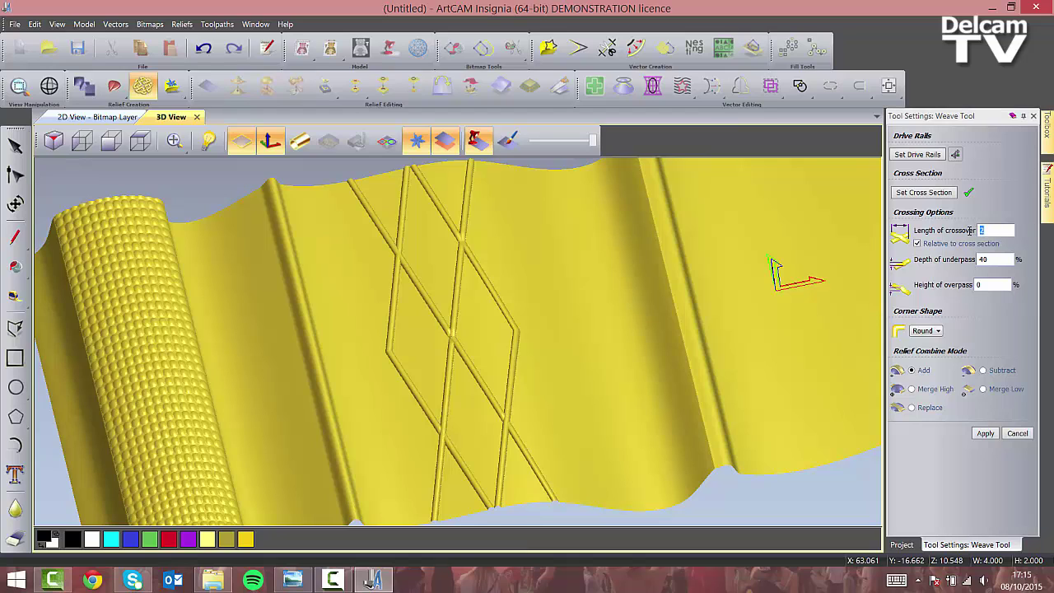
type("5")
type("0.")
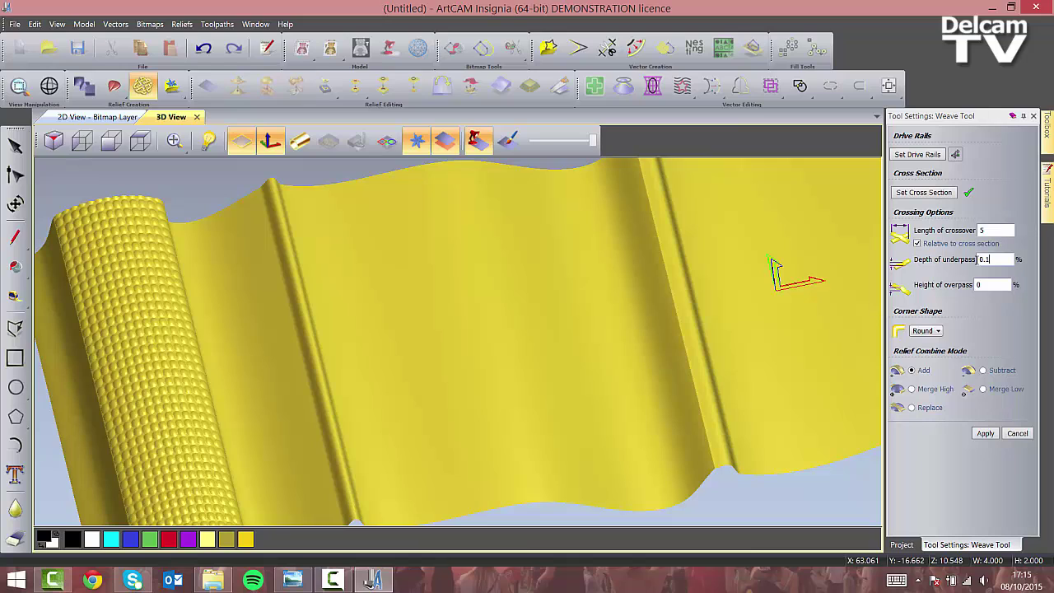
type("1")
left_click(988, 285)
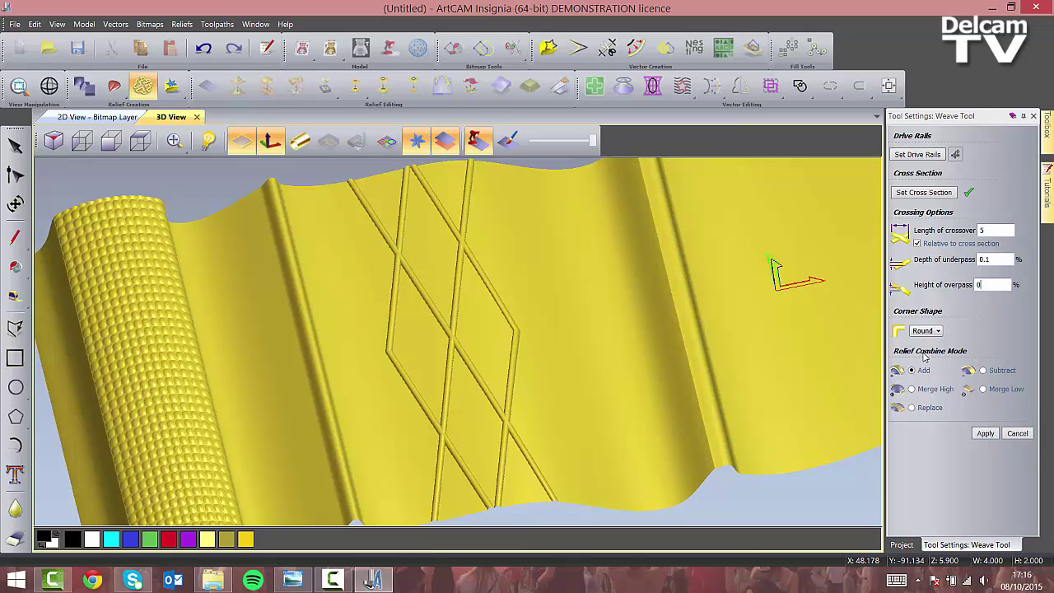
left_click(985, 434)
left_click(1034, 117)
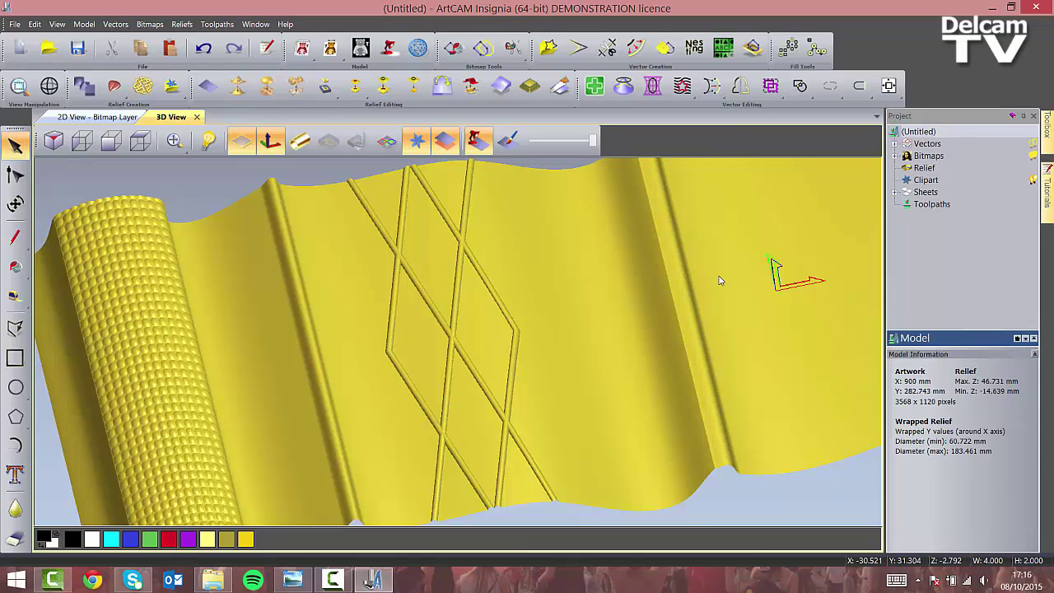
Smooth the relief with 2 passes limited to the selected criss-cross vectors, hiding the vectors to see the result
left_click(386, 141)
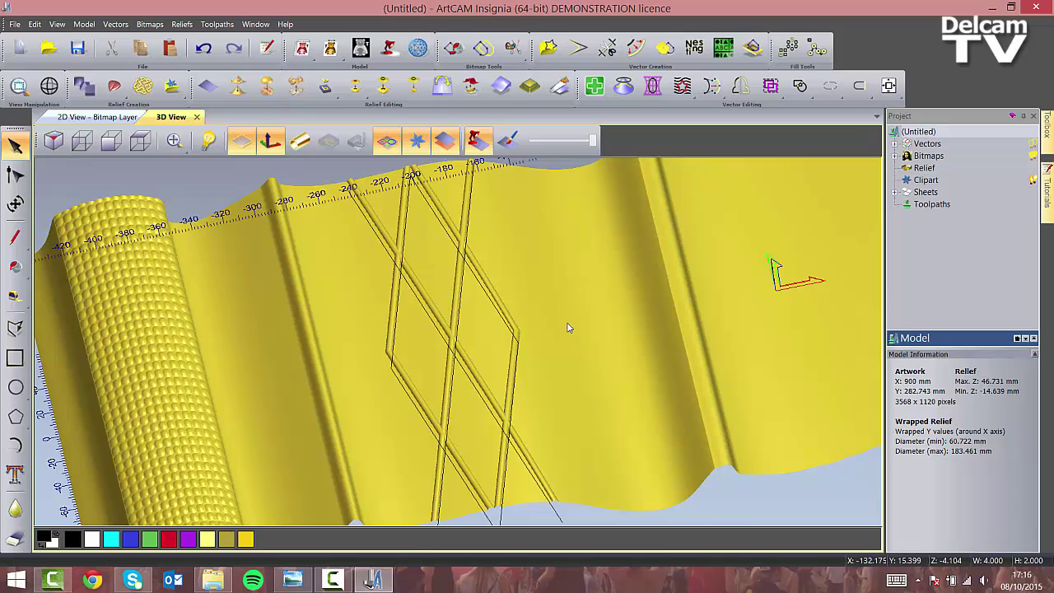
left_click_drag(427, 364, 329, 256)
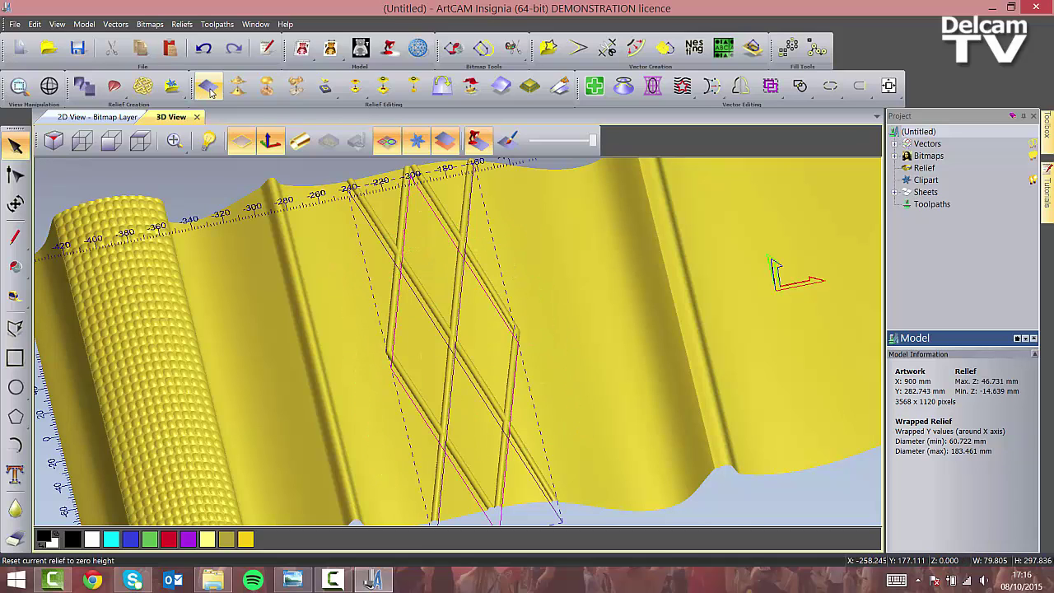
left_click(237, 87)
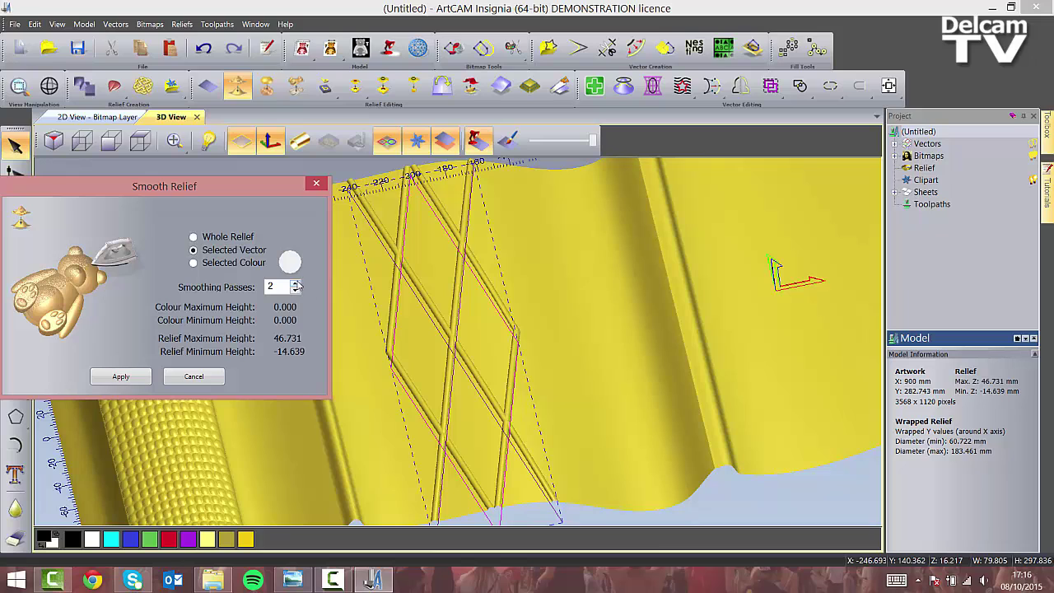
left_click(386, 141)
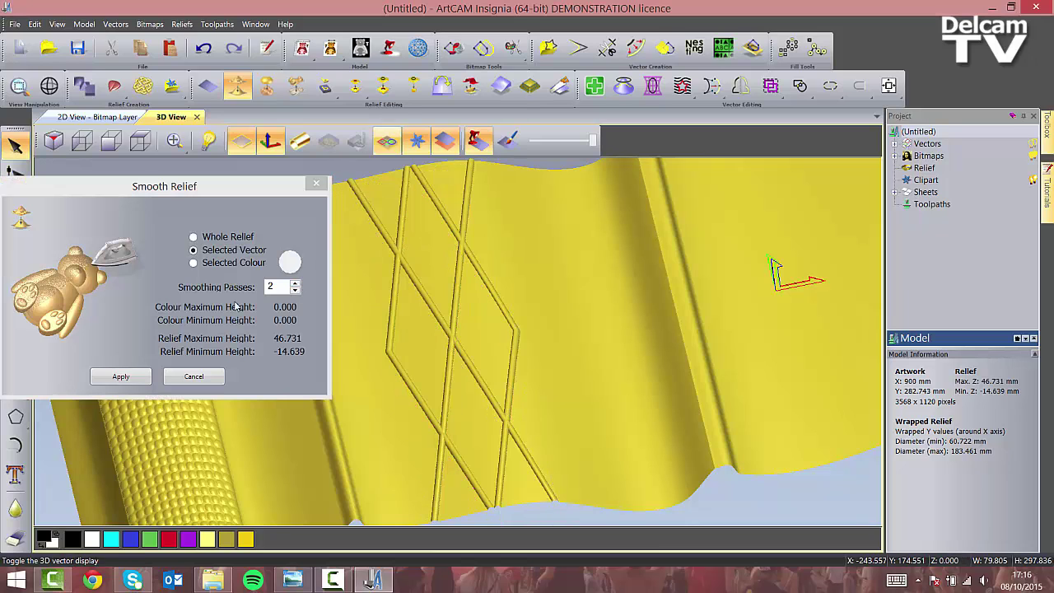
left_click(124, 377)
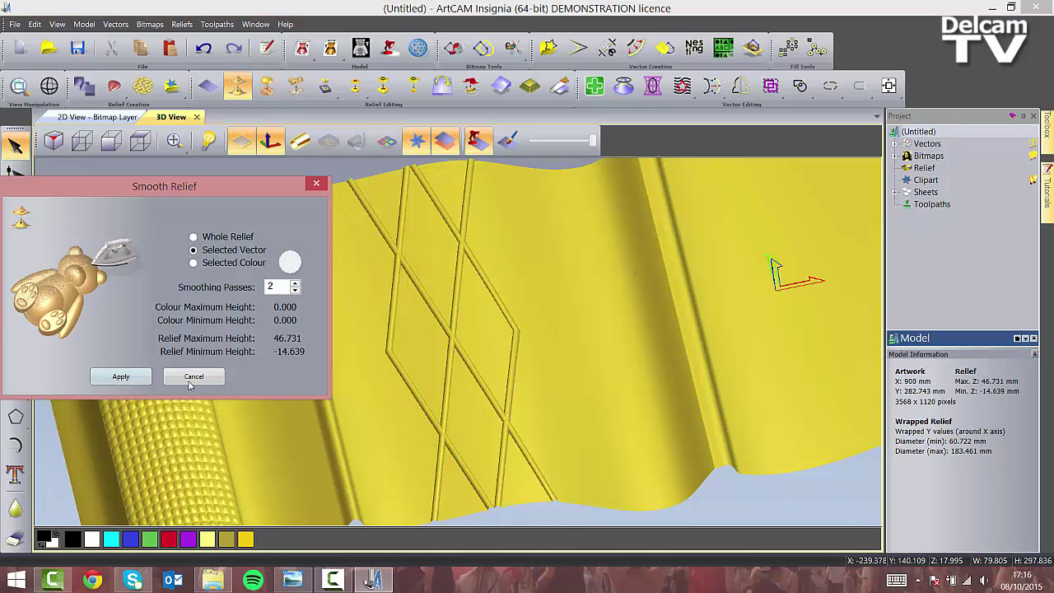
left_click(316, 183)
Display the relief in its wrapped rotary form and inspect the decorated banister
left_click_drag(483, 357, 511, 367)
scroll(482, 331, "down", 3)
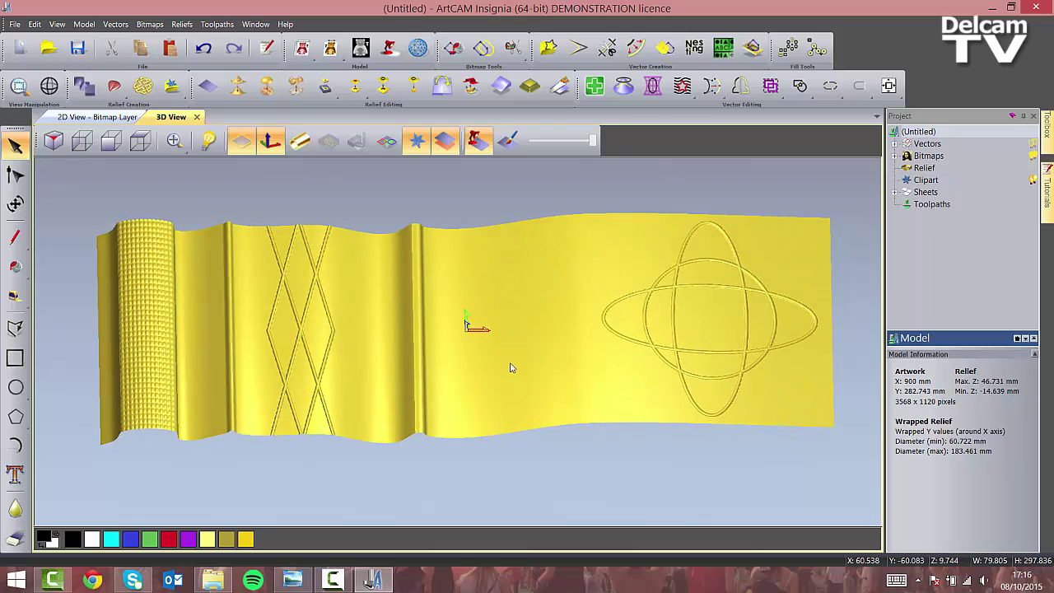
left_click(300, 141)
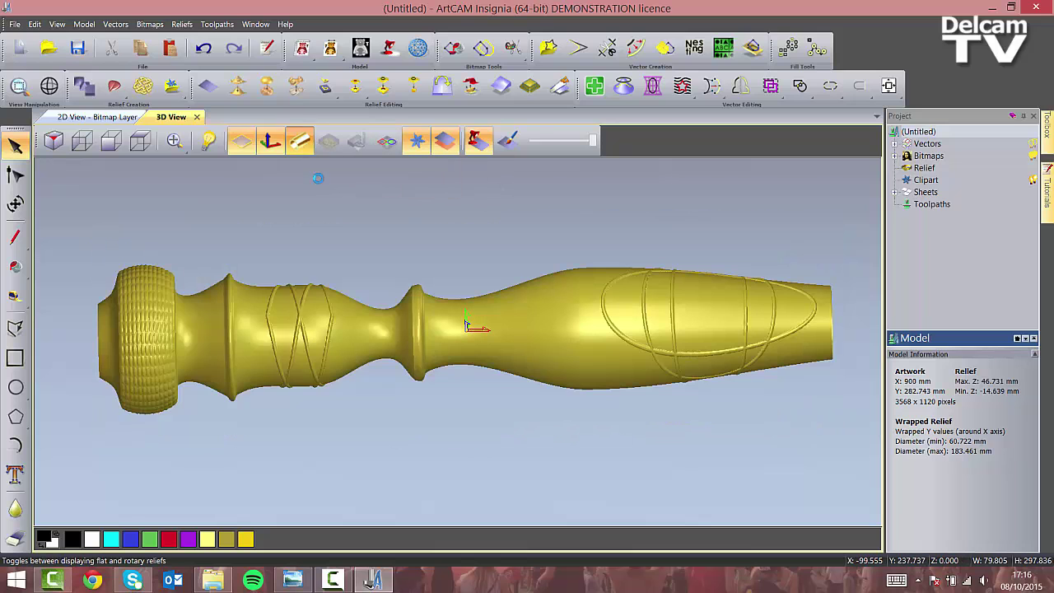
left_click_drag(498, 374, 609, 384)
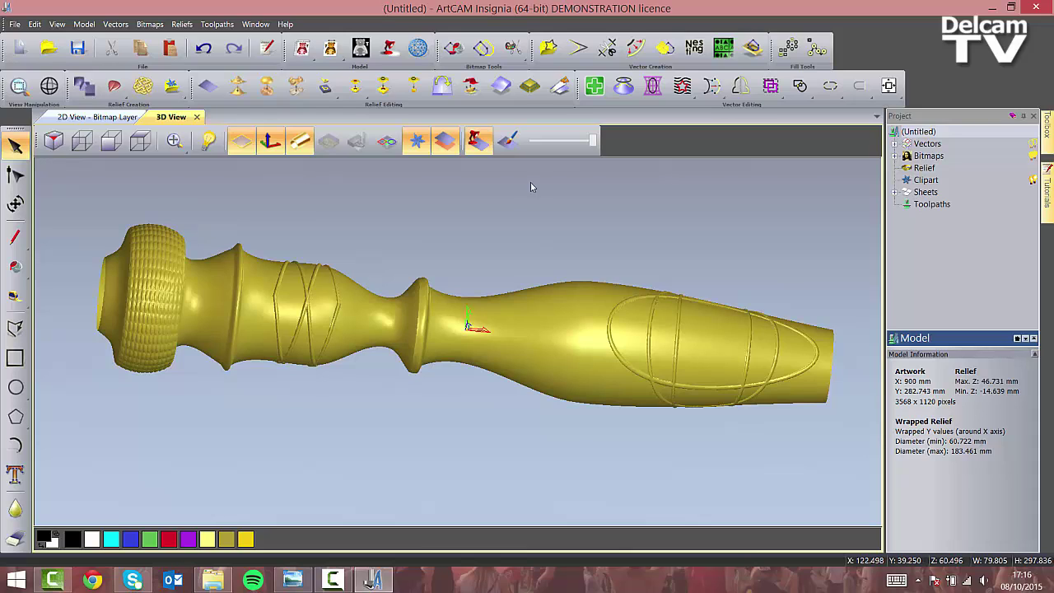
Apply the Teak (H) shading setup to the banister relief
left_click(391, 49)
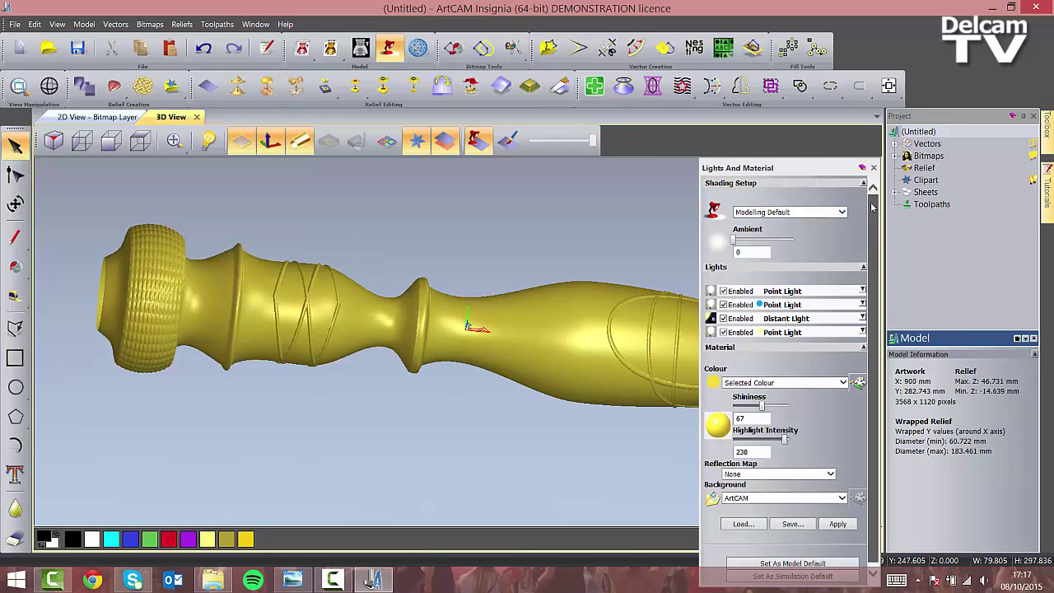
left_click(801, 214)
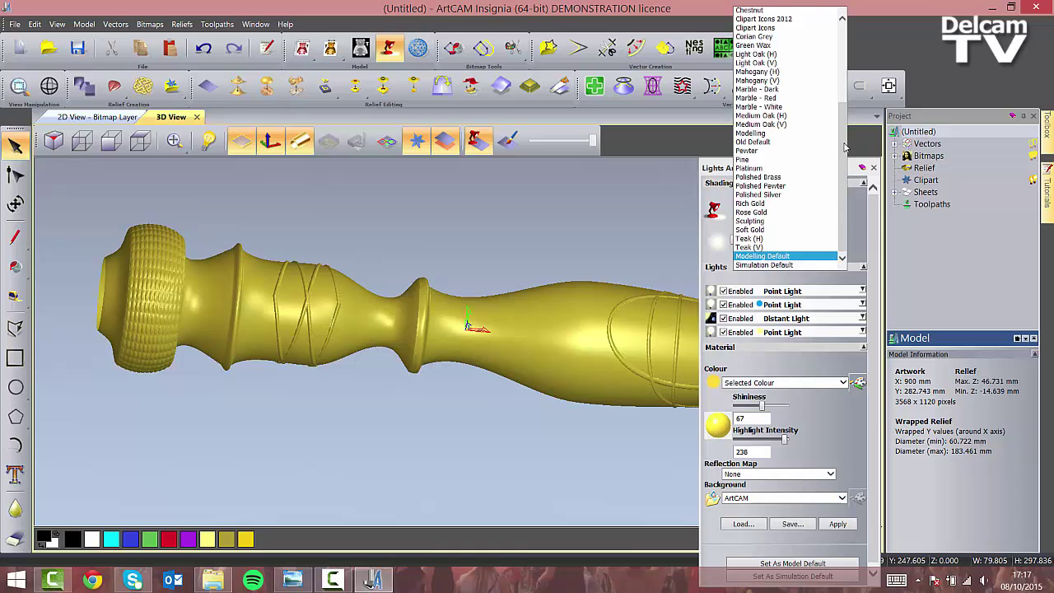
scroll(843, 134, "up", 3)
scroll(844, 134, "down", 1)
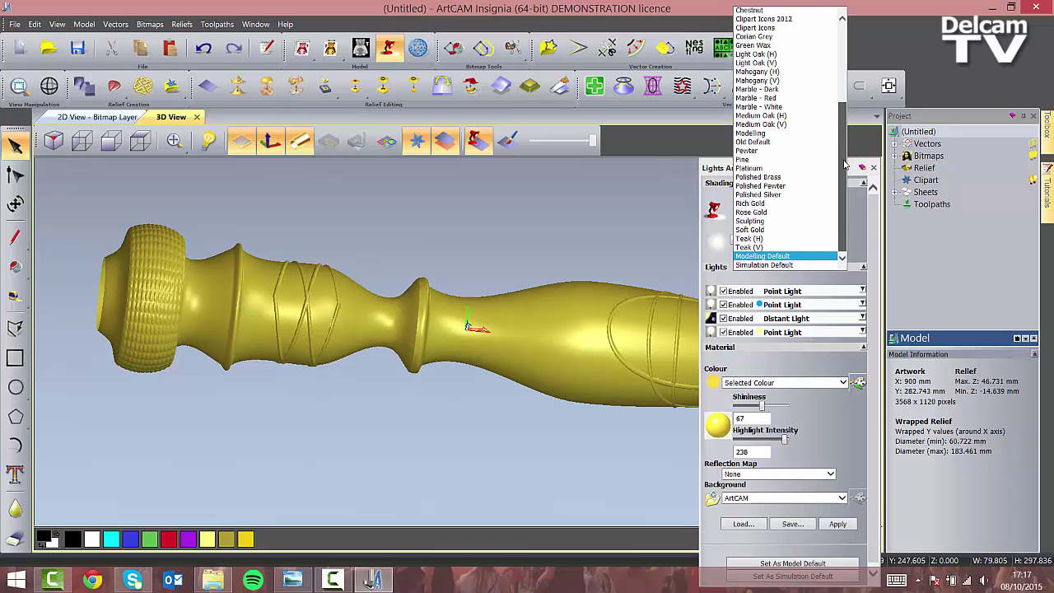
left_click(802, 245)
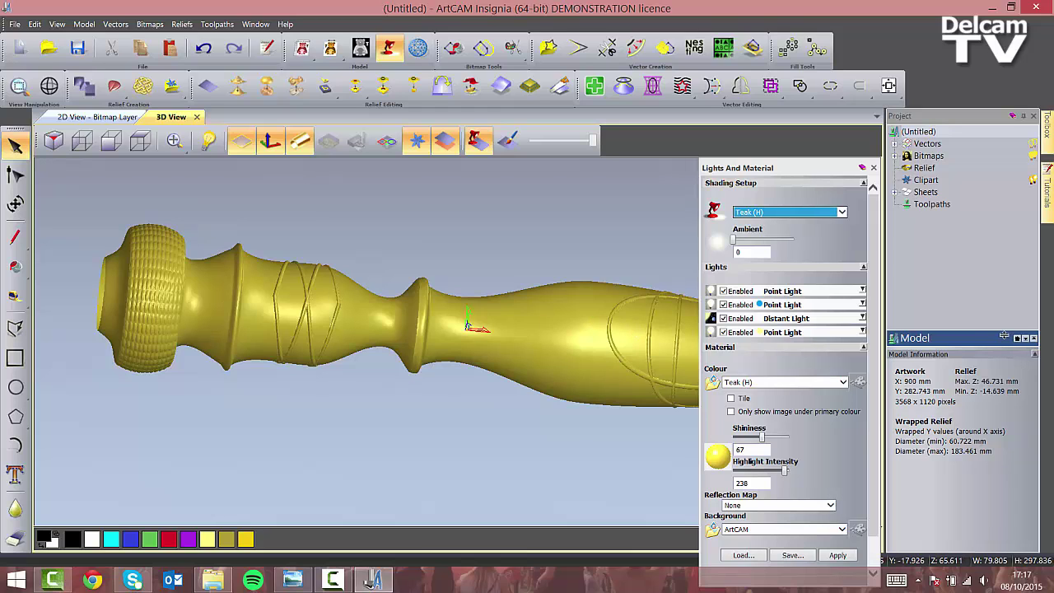
scroll(869, 370, "down", 1)
left_click(837, 519)
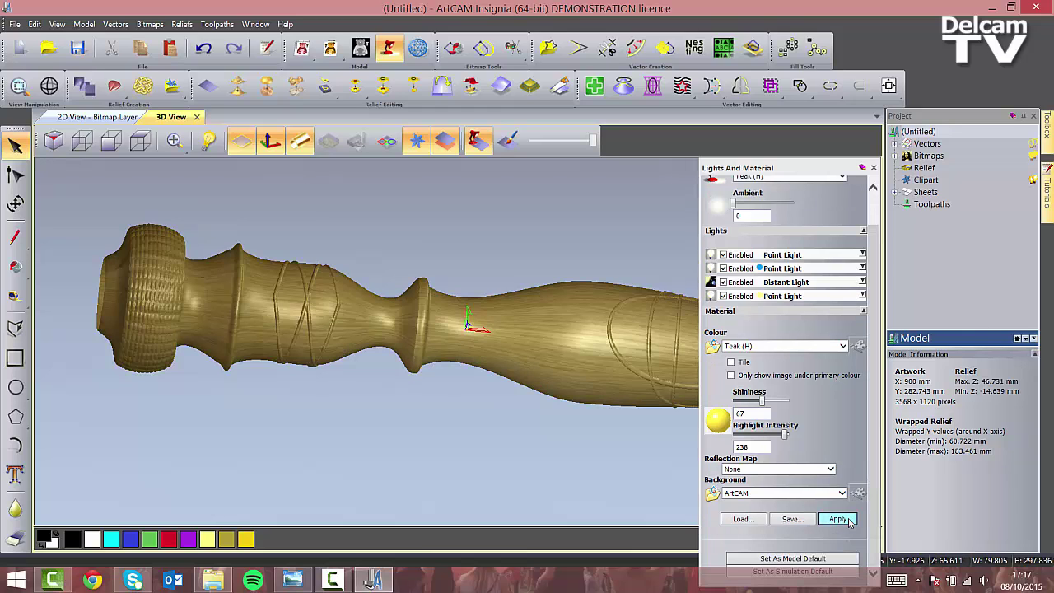
Raise the ambient light to 16, apply it to the banister, and inspect the shaded result
middle_click_drag(509, 375, 452, 359)
scroll(452, 359, "down", 3)
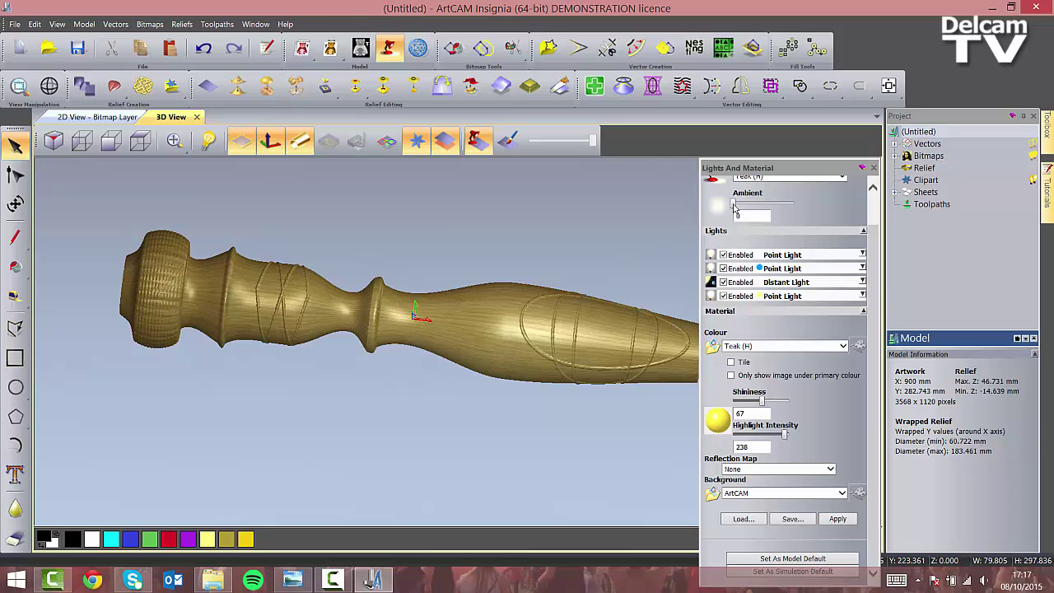
left_click_drag(733, 205, 741, 208)
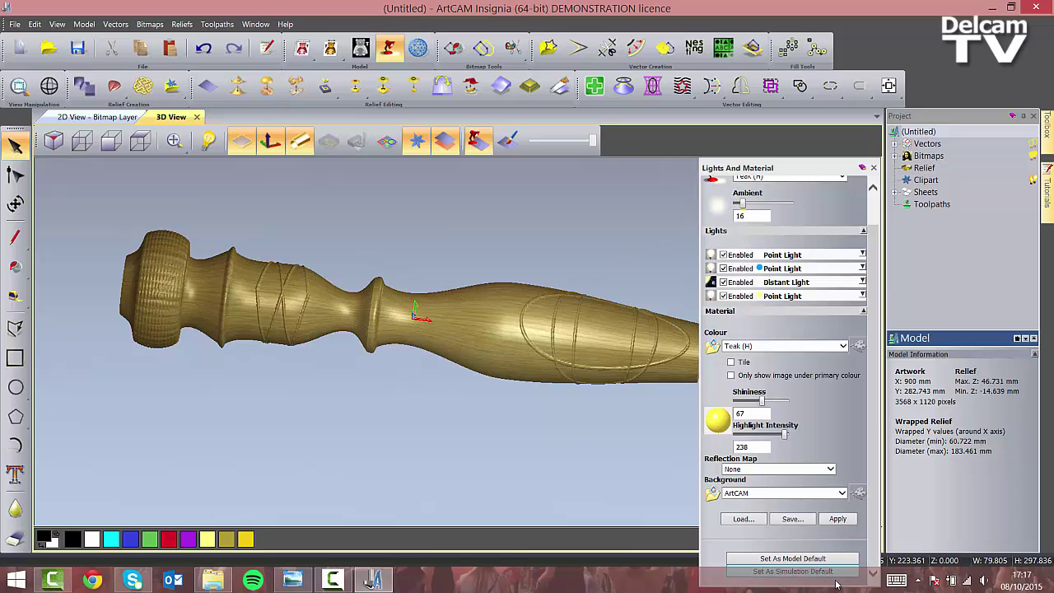
left_click(837, 519)
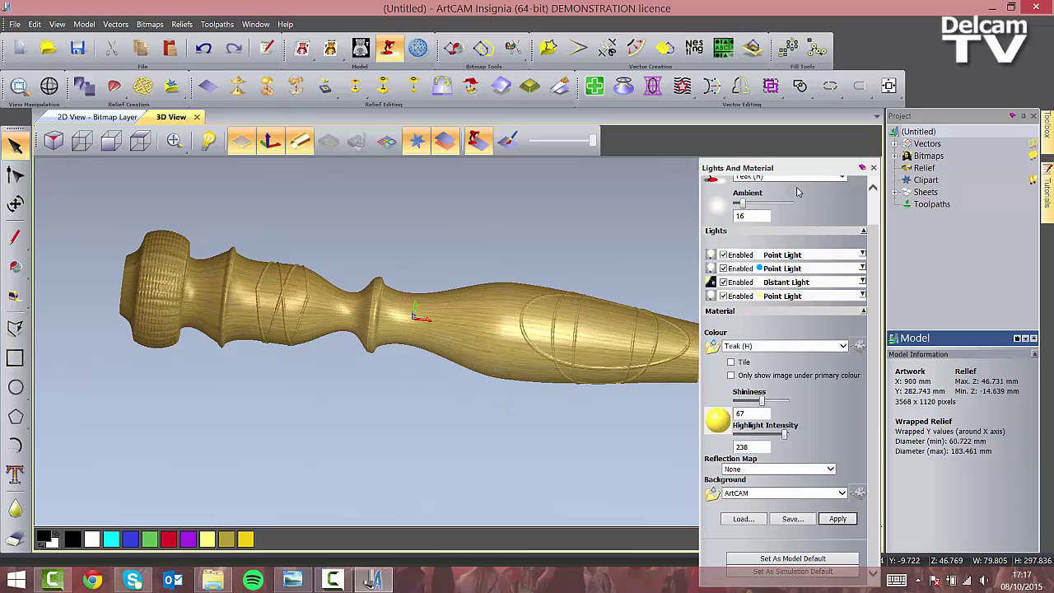
left_click(874, 168)
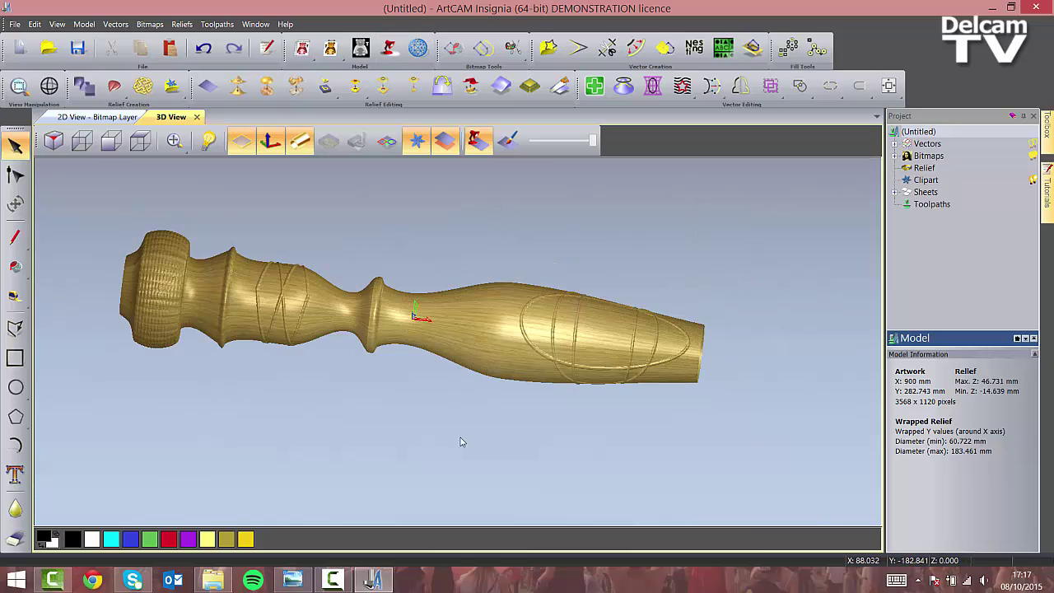
left_click_drag(491, 425, 486, 362)
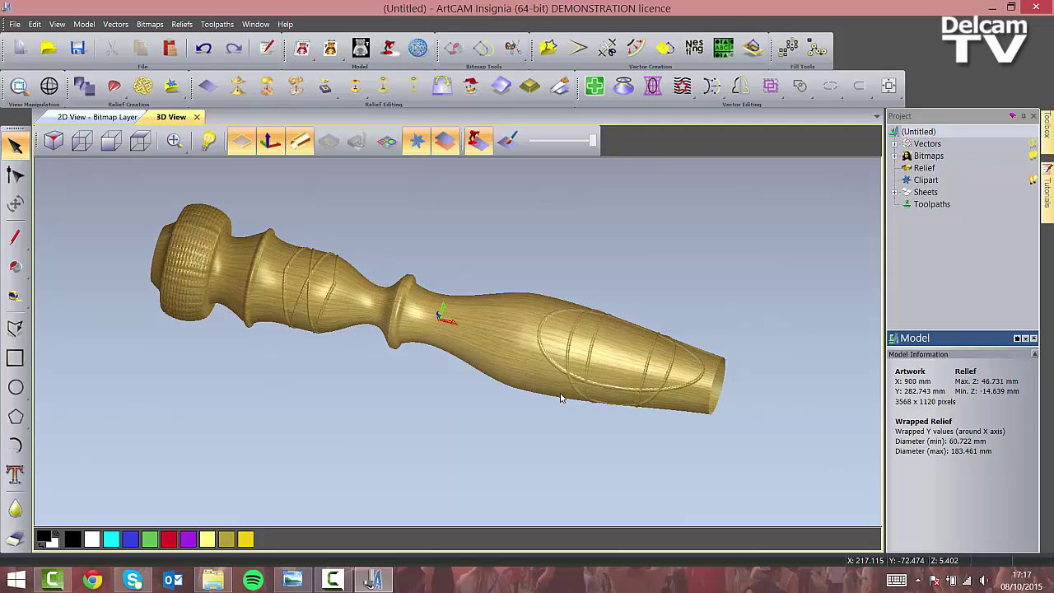
Start a Machine Relief toolpath for the whole relief with the metric wood Ball Nose 3 mm as the finishing tool
left_click(945, 206)
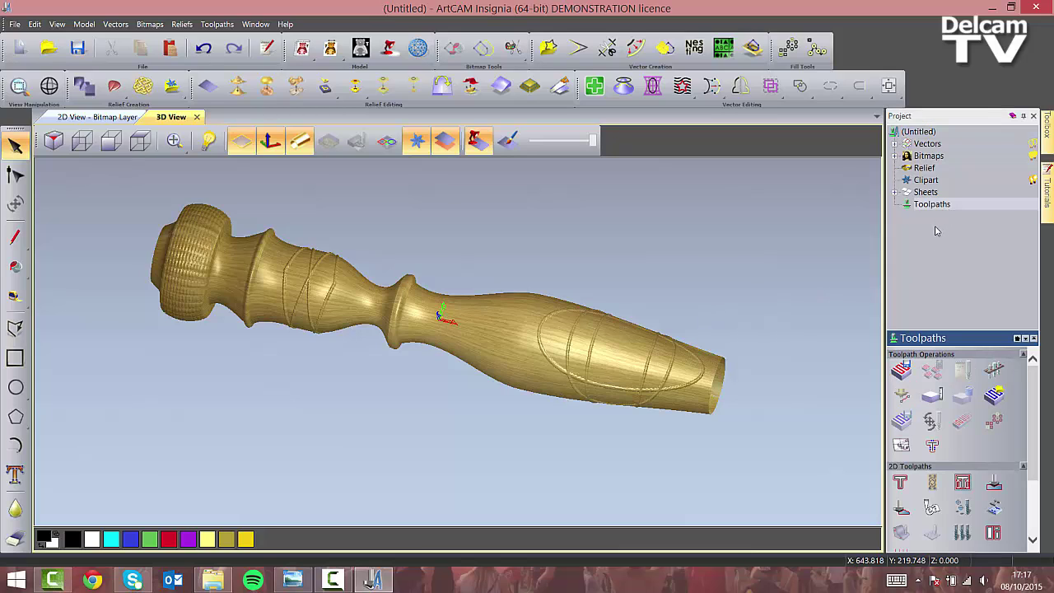
left_click_drag(1035, 395, 1035, 457)
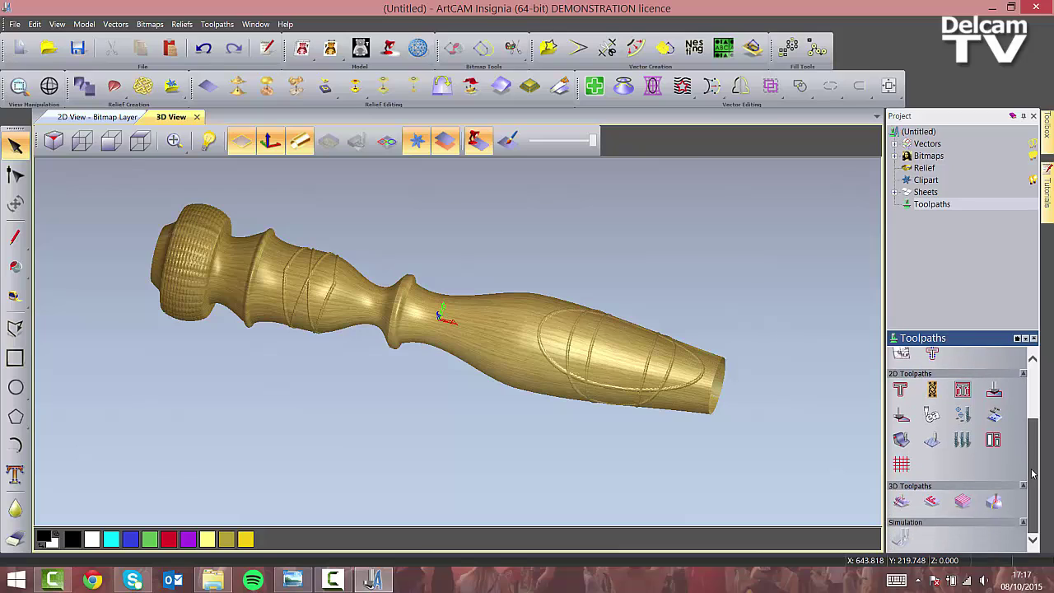
left_click(902, 501)
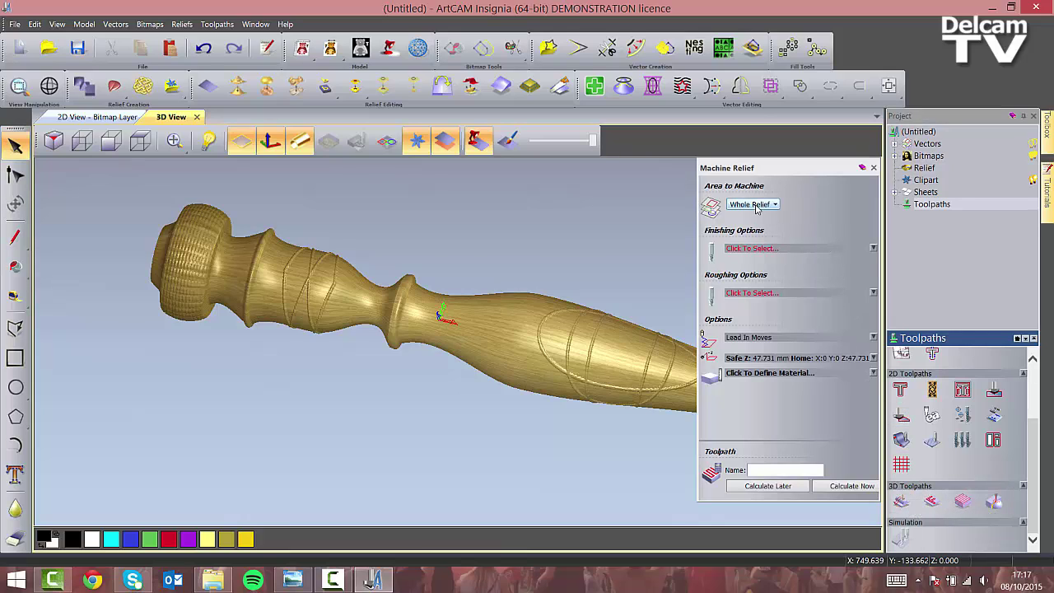
left_click(790, 252)
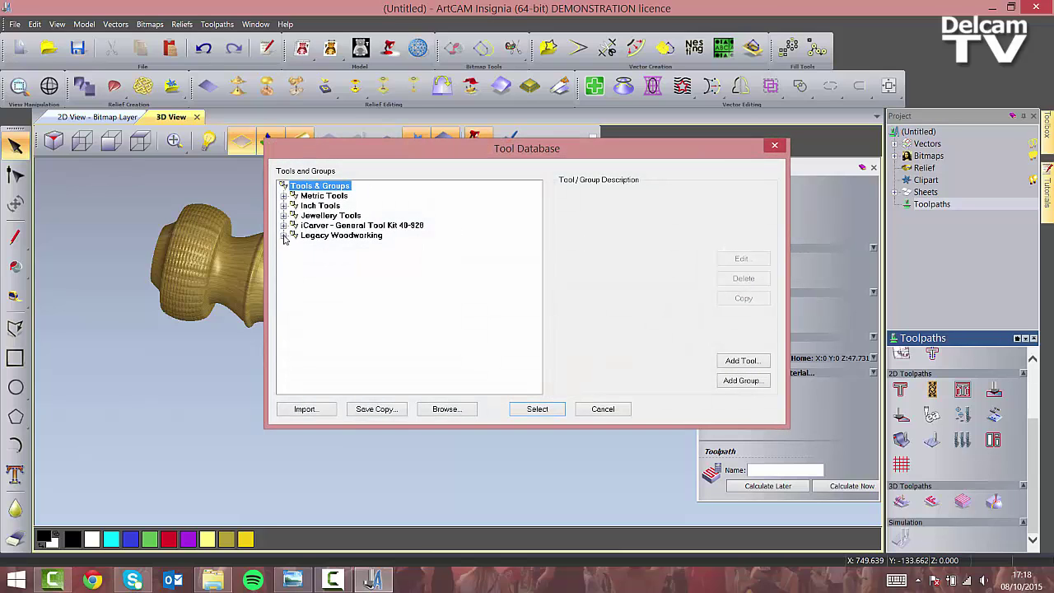
left_click(284, 196)
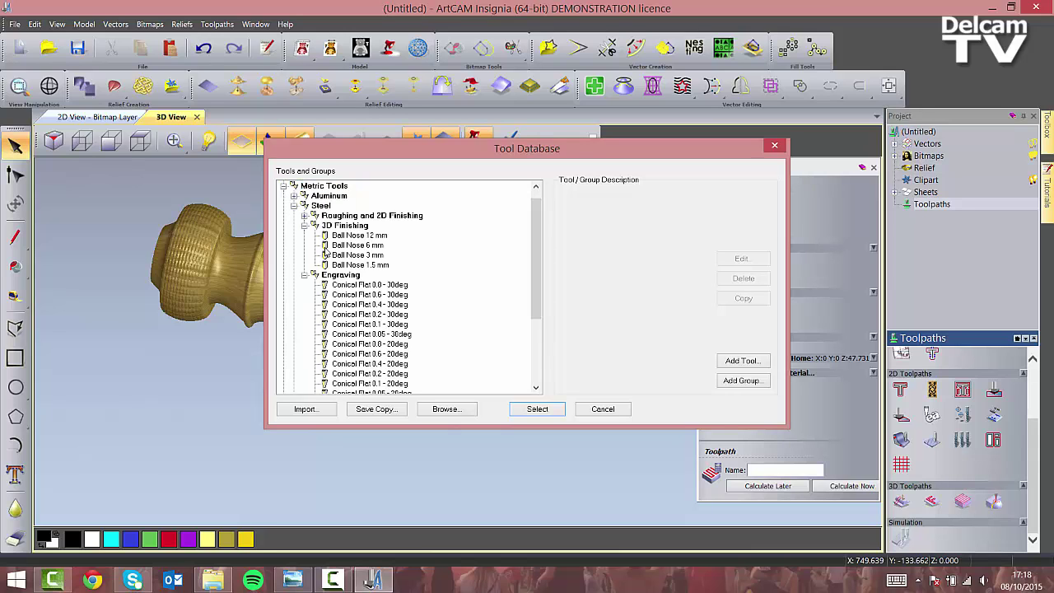
left_click(296, 206)
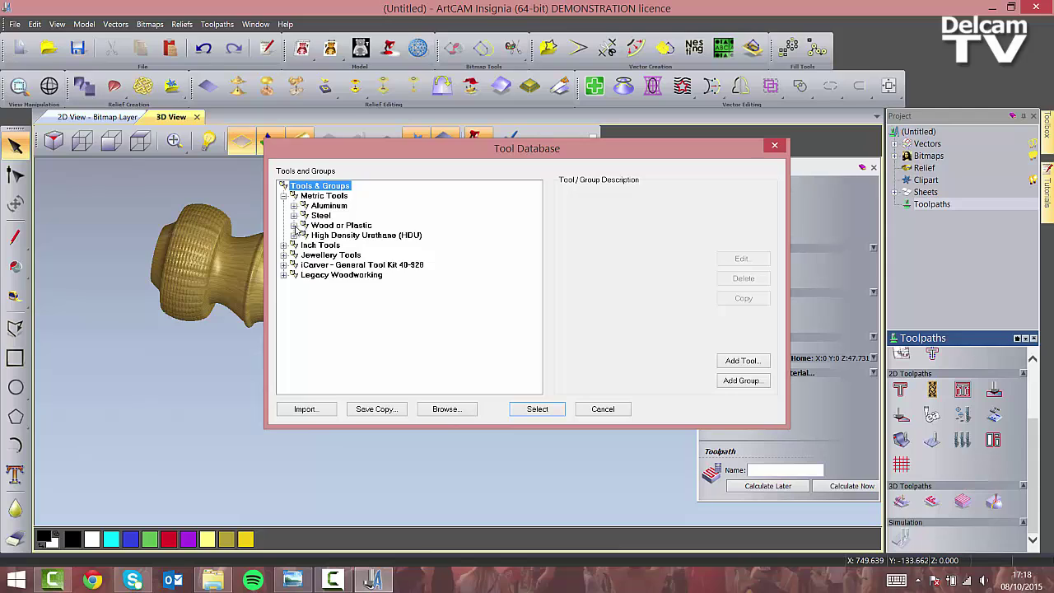
left_click(294, 226)
left_click(303, 246)
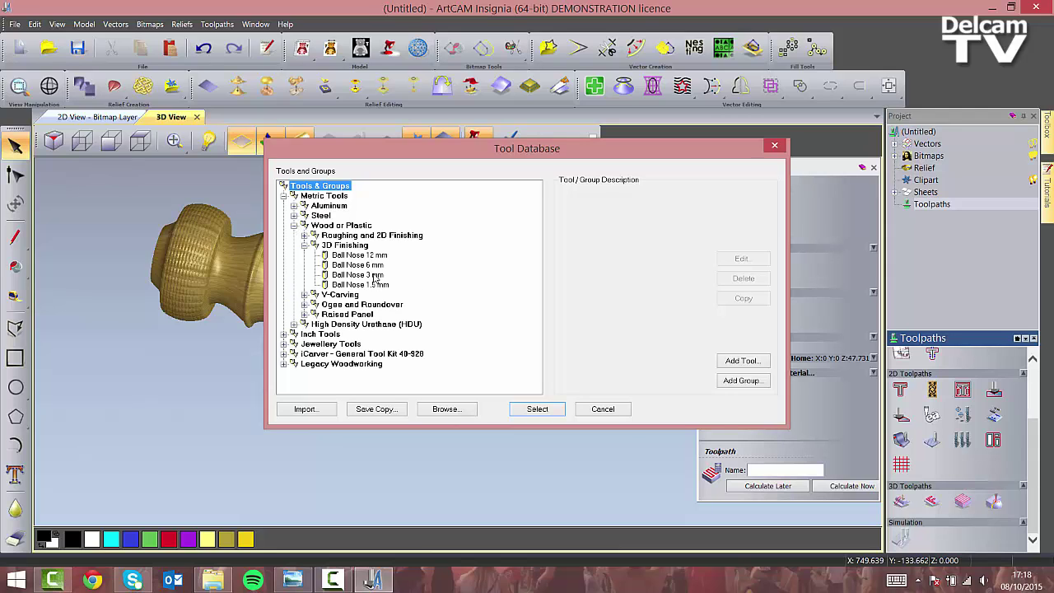
left_click(375, 276)
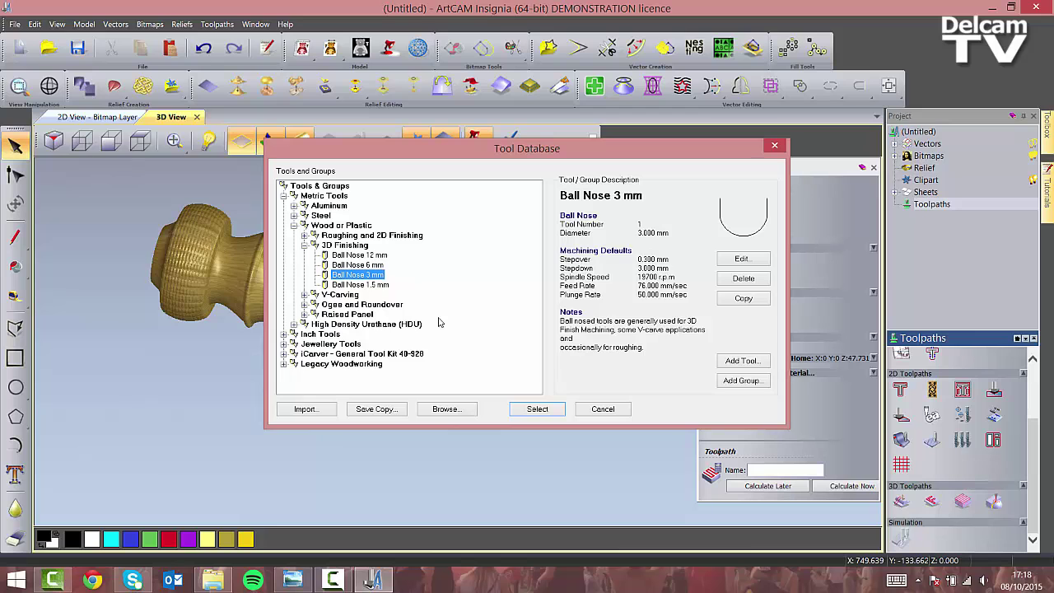
left_click(536, 409)
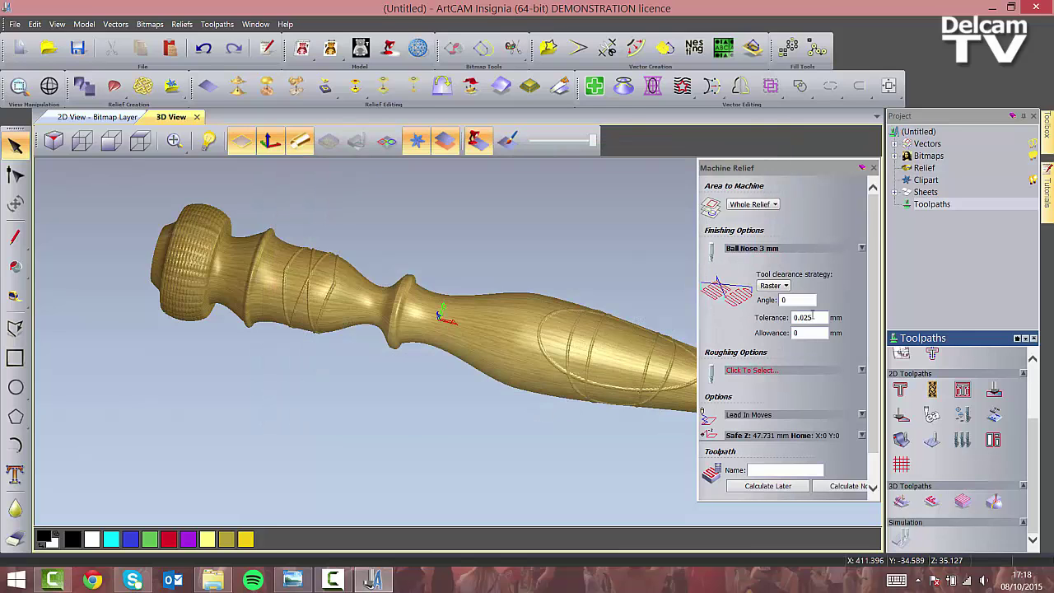
Set the finishing tolerance to 0.02 mm
scroll(875, 240, "down", 2)
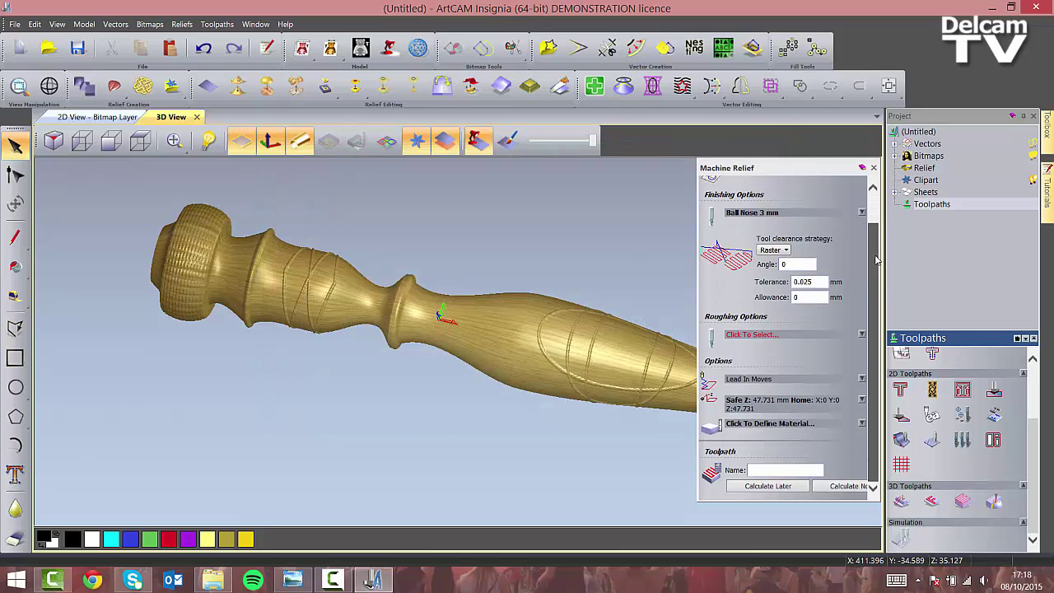
scroll(876, 260, "up", 2)
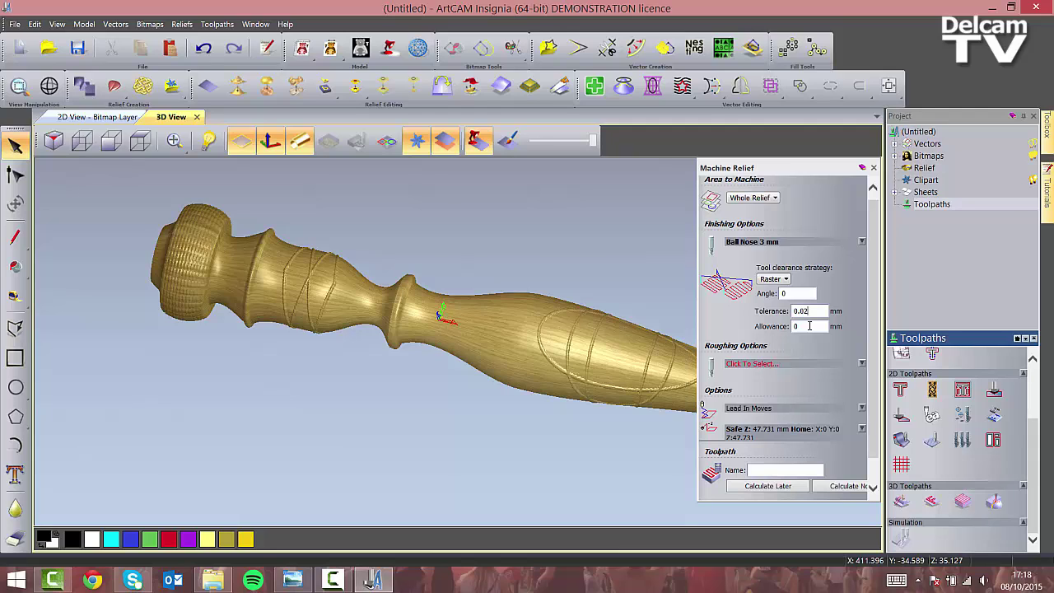
scroll(874, 246, "up", 1)
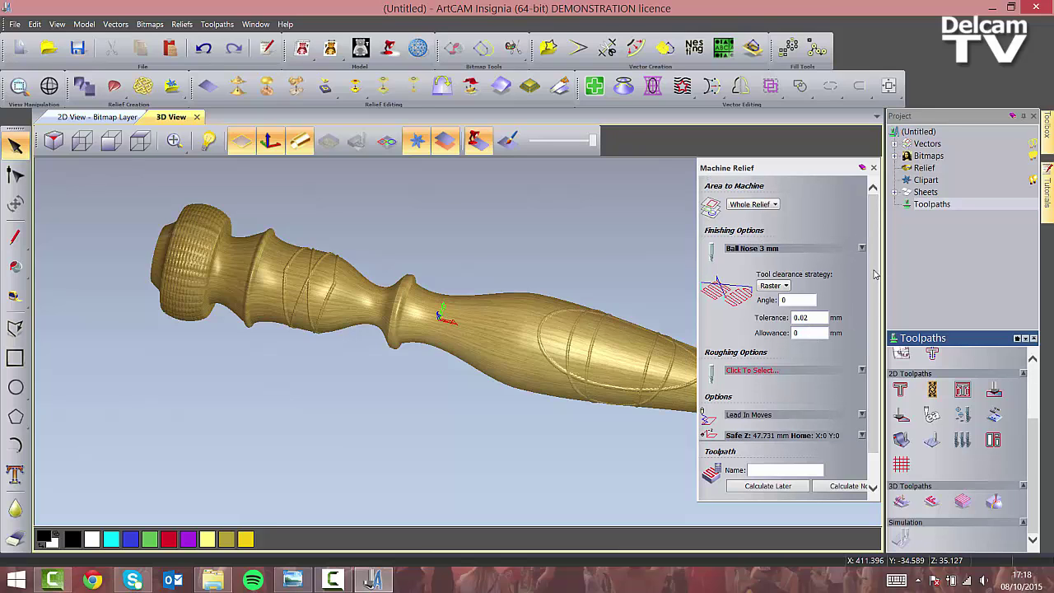
Choose the metric wood End Mill 10 mm as the roughing tool and set its tolerance to 0.03 mm
scroll(874, 274, "down", 2)
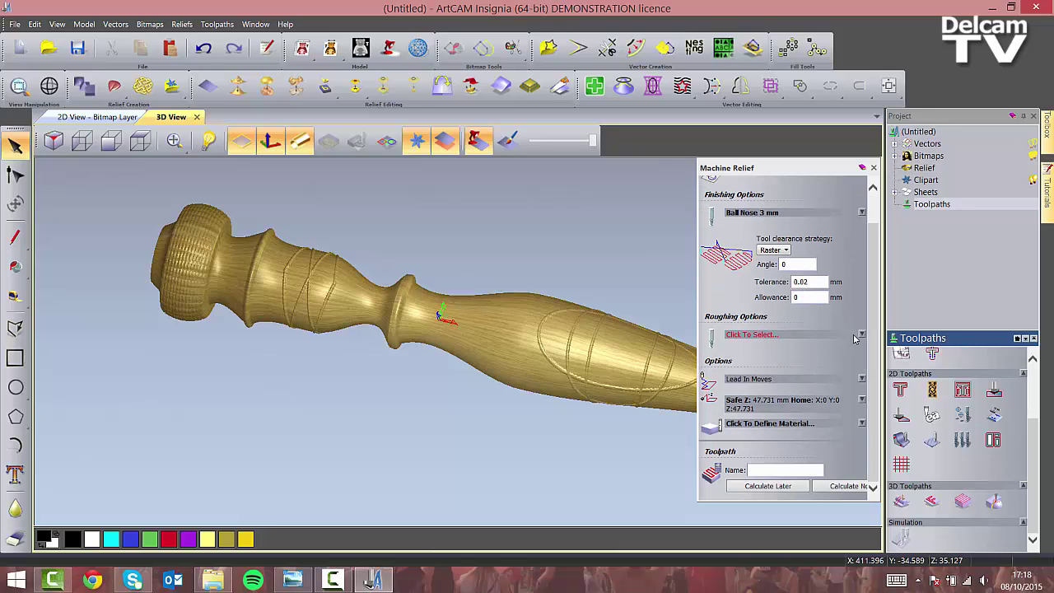
left_click(854, 337)
left_click(305, 246)
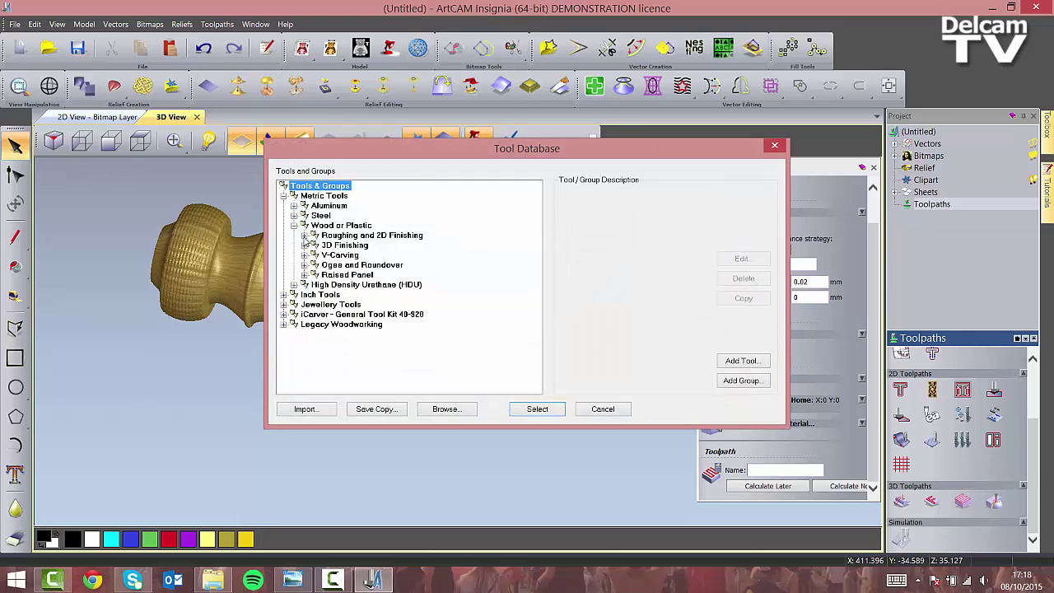
left_click(305, 235)
left_click(356, 256)
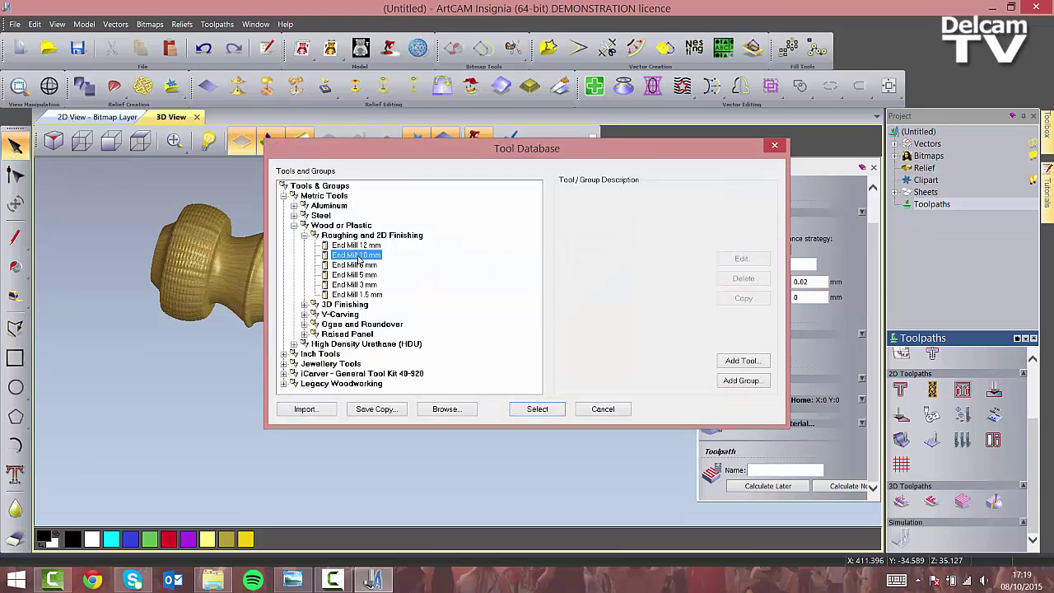
left_click(536, 408)
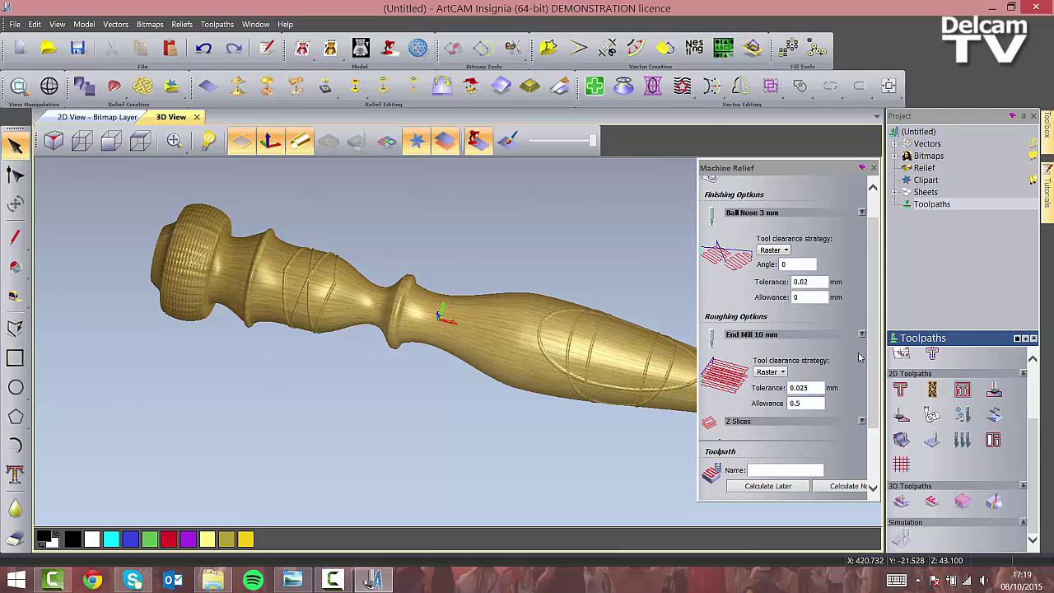
scroll(874, 339, "down", 2)
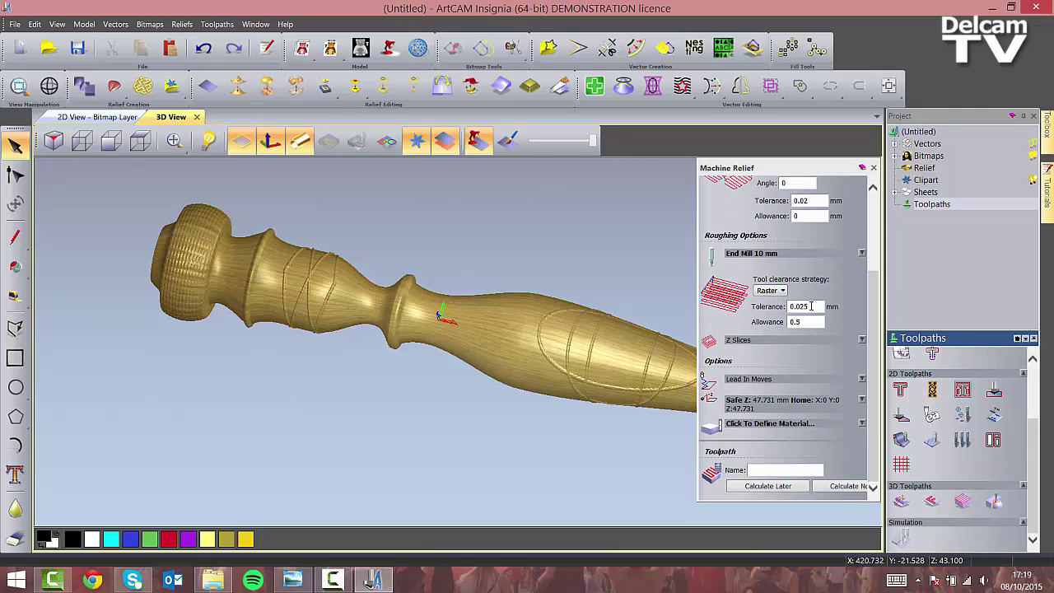
left_click_drag(811, 307, 801, 308)
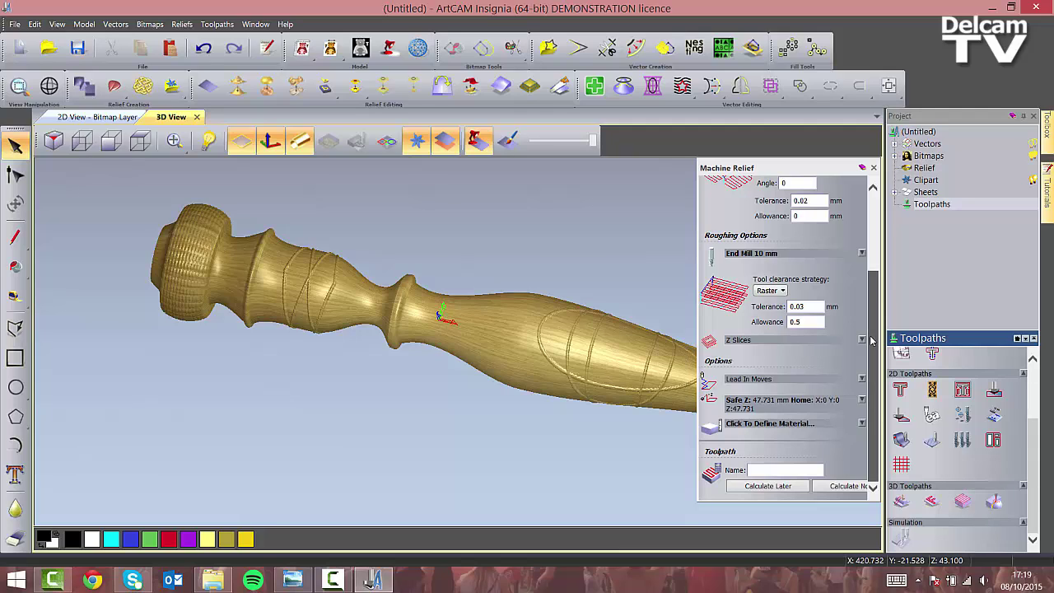
Set the safe Z and home Z to 90 mm, and calculate the Machine Relief toolpath
left_click(862, 400)
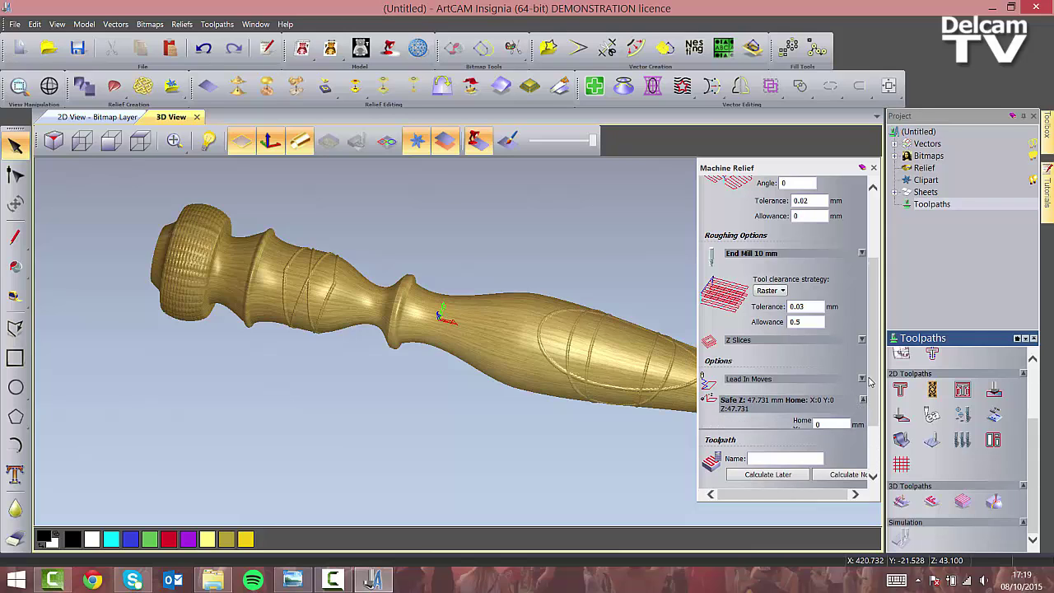
scroll(872, 378, "down", 3)
double_click(762, 362)
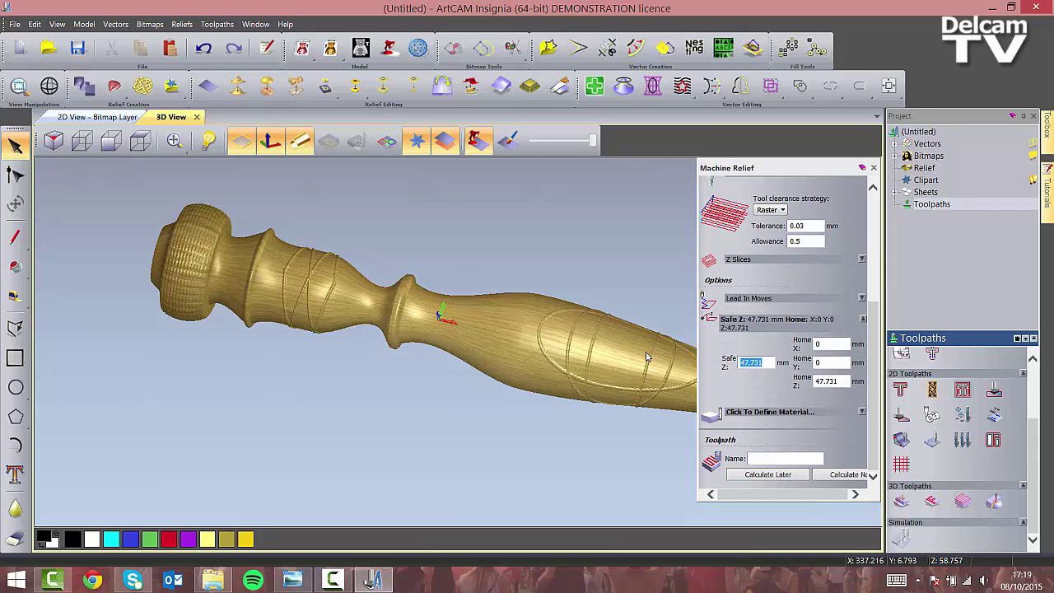
type("90")
key("Tab")
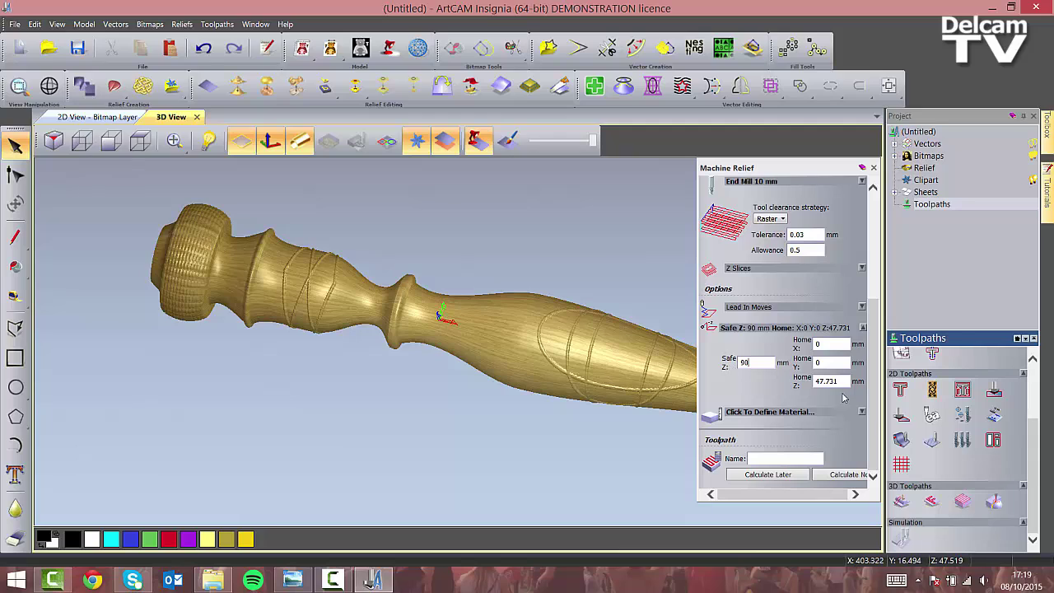
left_click(836, 381)
left_click_drag(826, 381, 786, 381)
type("90")
left_click(849, 475)
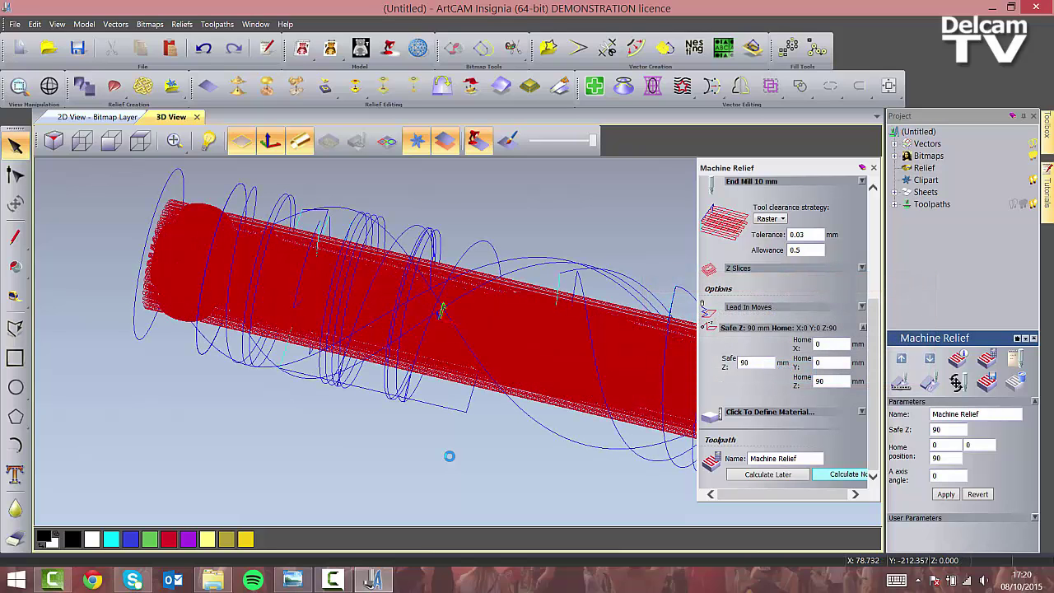
left_click(874, 168)
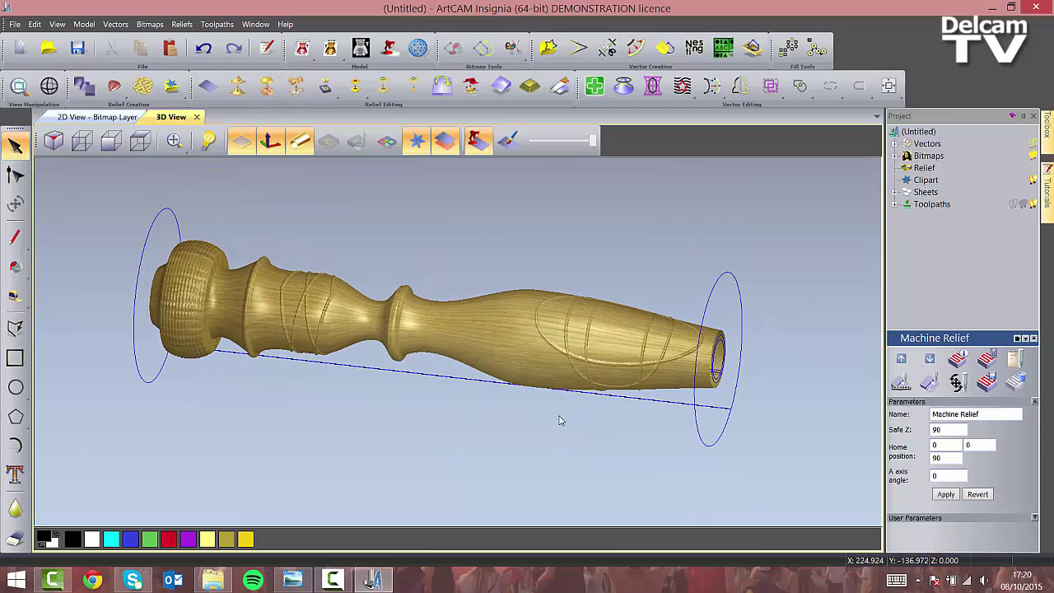
Expand the Machine Relief toolpath and hide its Ball Nose 3 mm finishing pass, leaving the roughing pass displayed
left_click(895, 205)
left_click(907, 217)
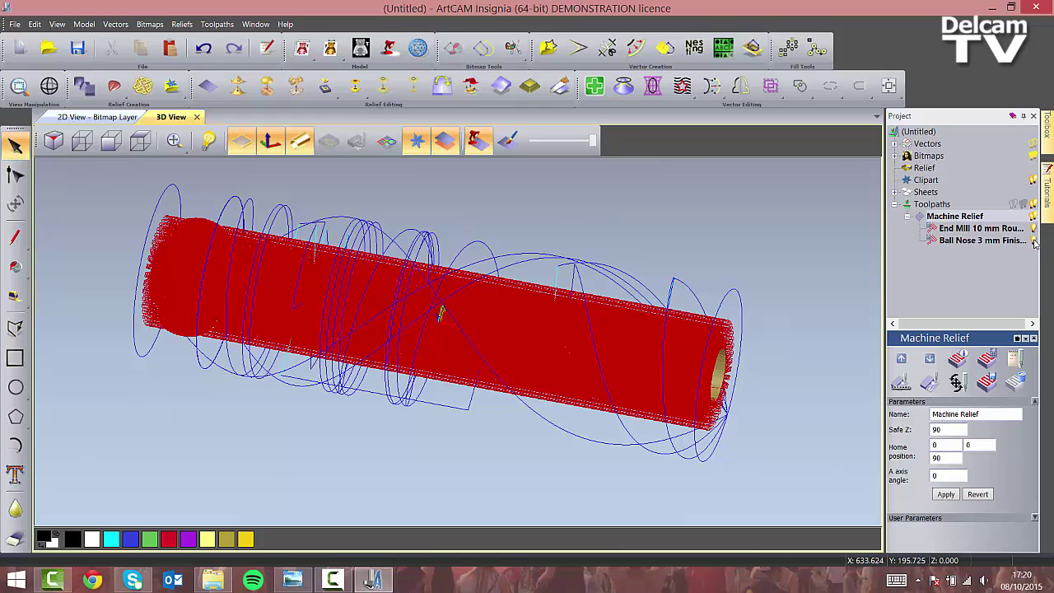
left_click(1033, 240)
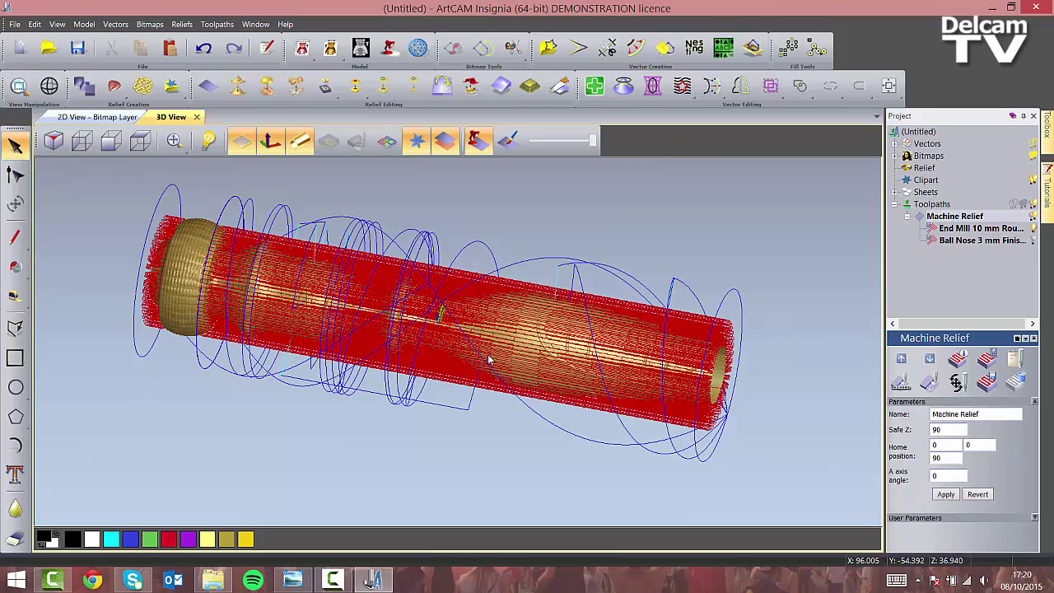
Display the Ball Nose 3 mm finishing pass without the roughing pass, and restore the display of both passes together
middle_click_drag(457, 360, 445, 387)
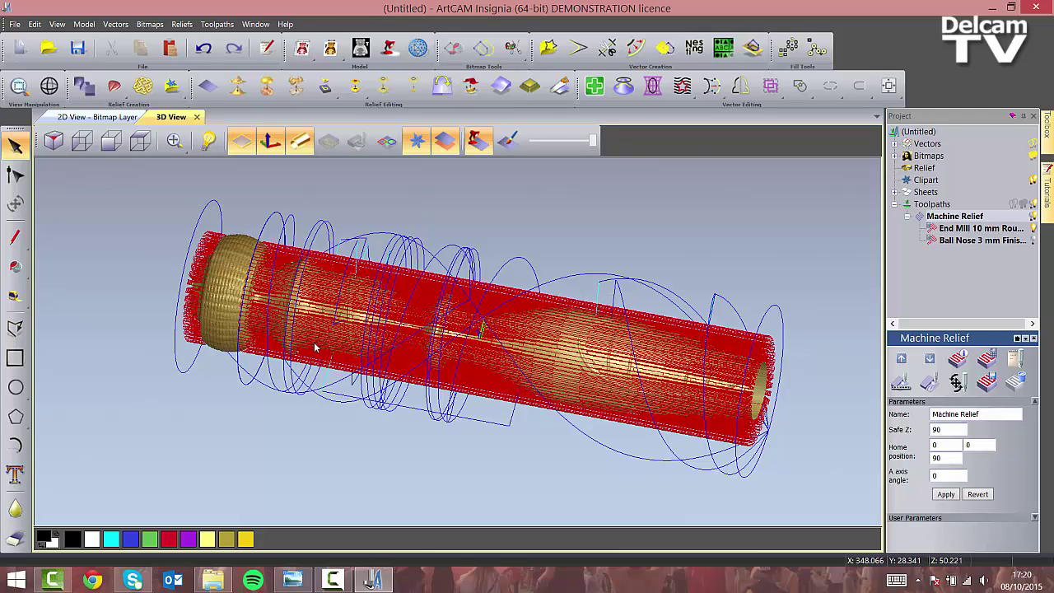
left_click(1033, 228)
left_click(1033, 239)
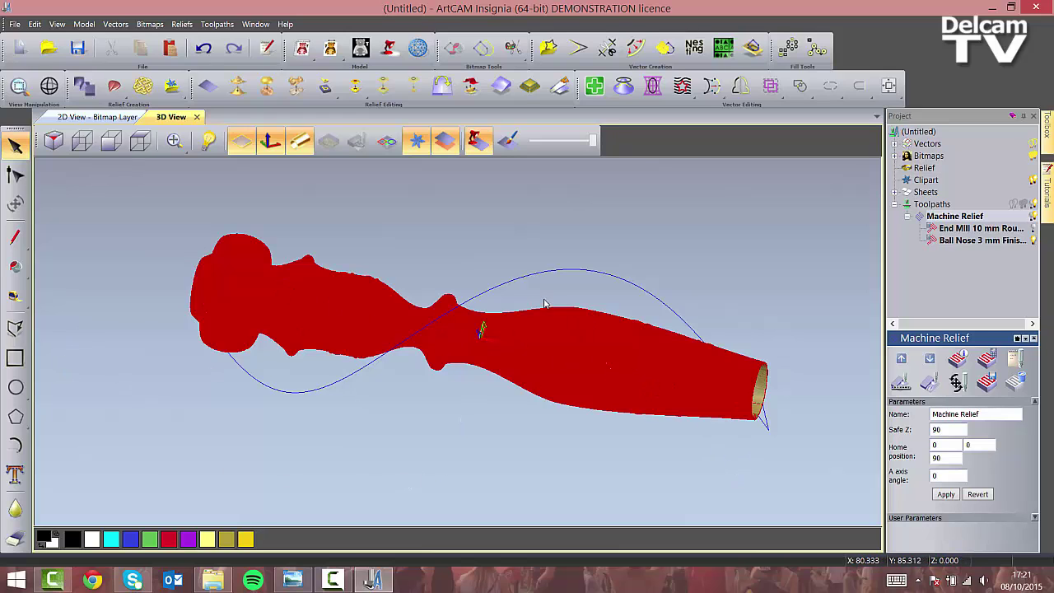
left_click(1033, 234)
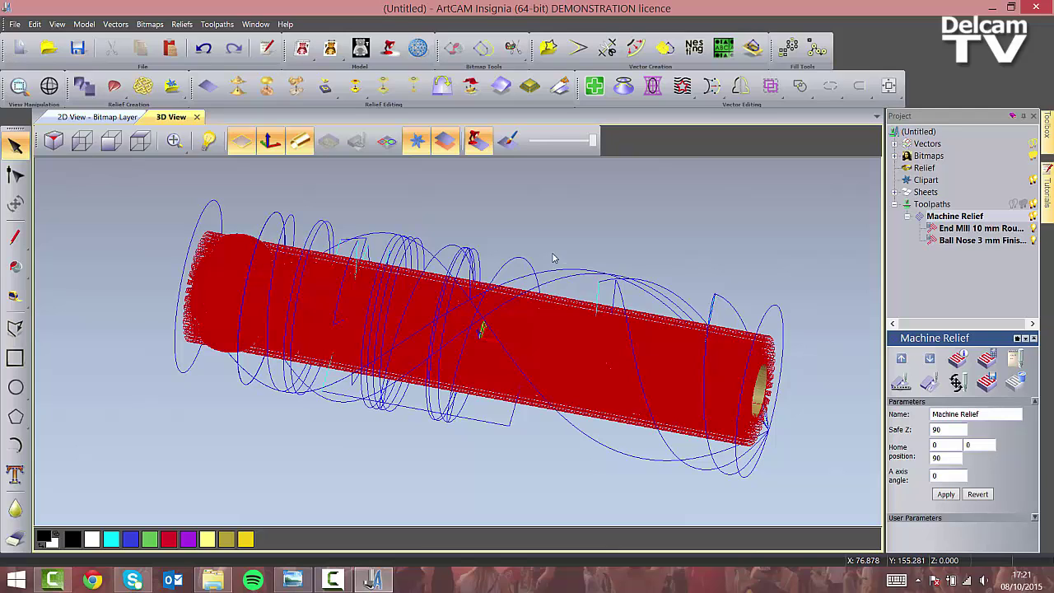
Start saving the toolpaths and browse to the Insignia Webinar 30-09-15 folder within International Support on the Spare (D:) drive
left_click(218, 25)
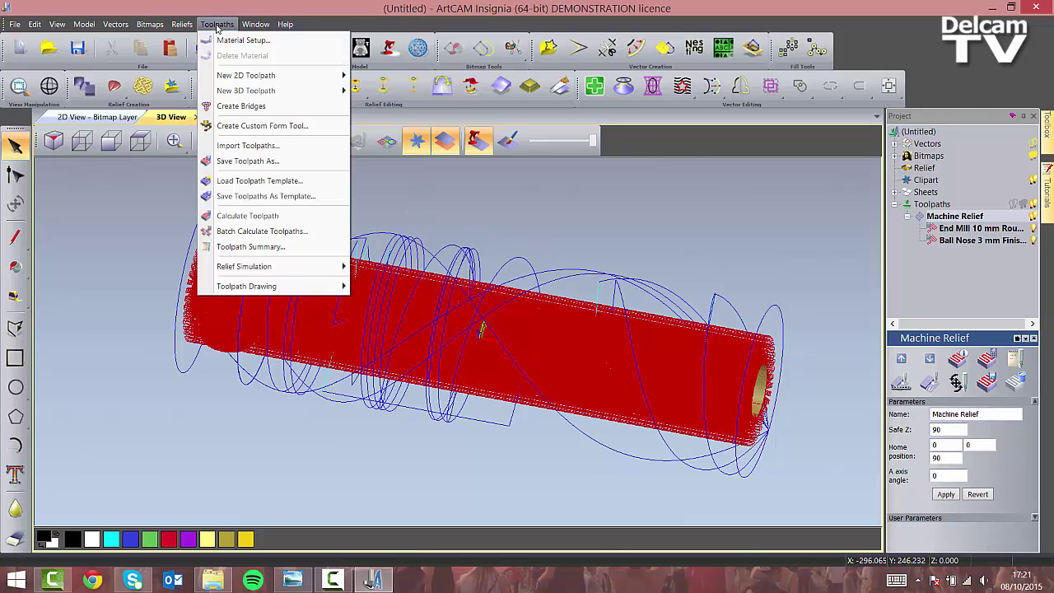
left_click(278, 162)
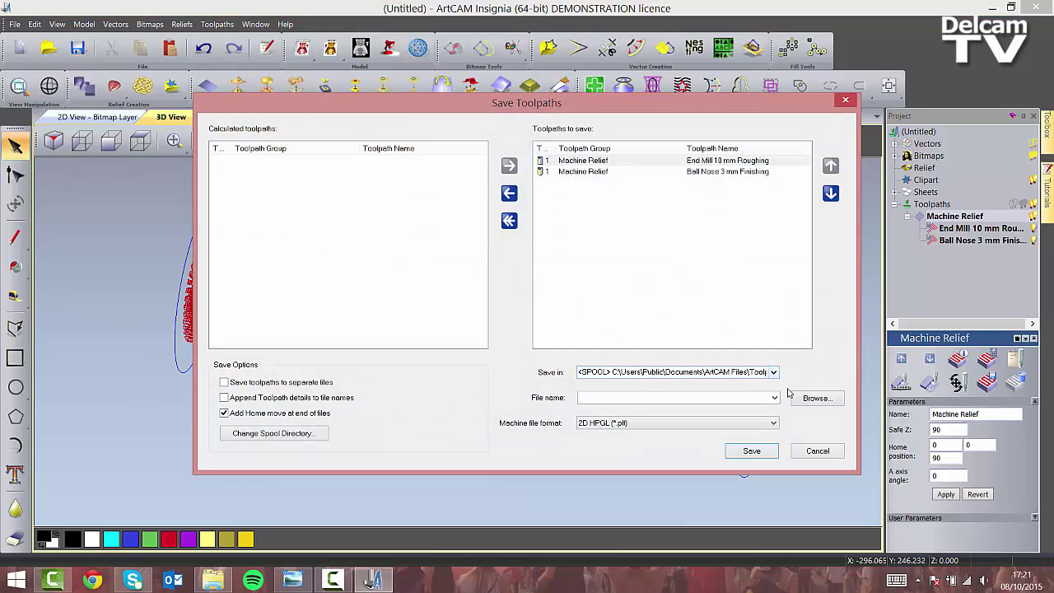
left_click(817, 397)
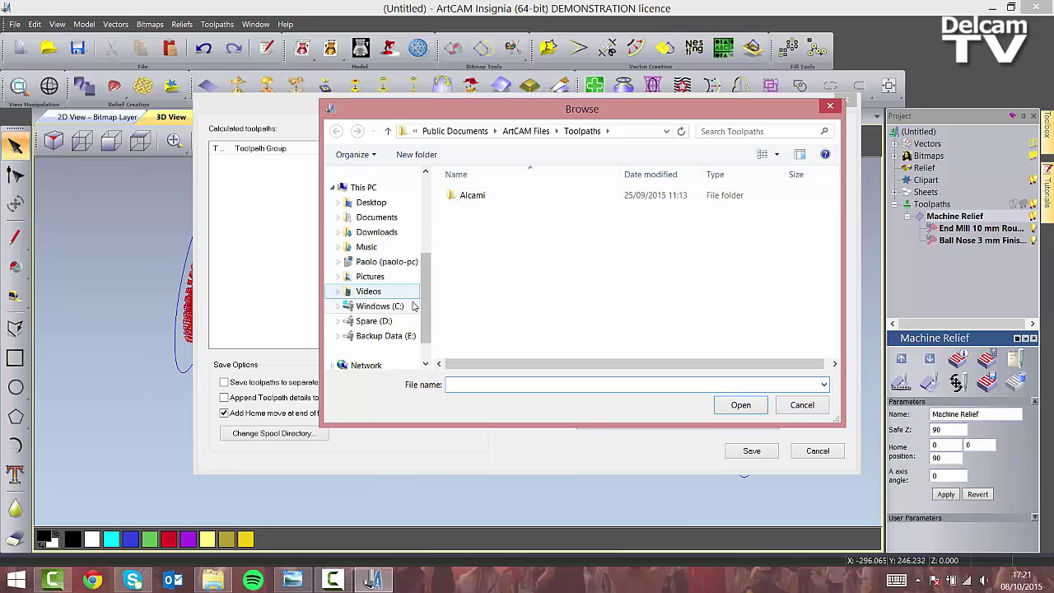
left_click(373, 321)
double_click(497, 226)
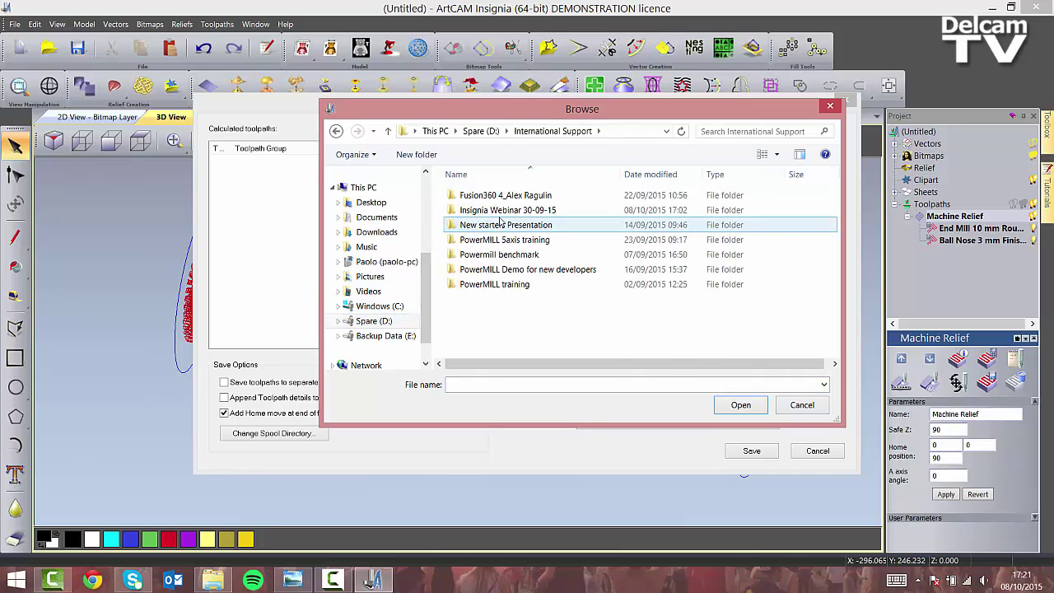
double_click(504, 210)
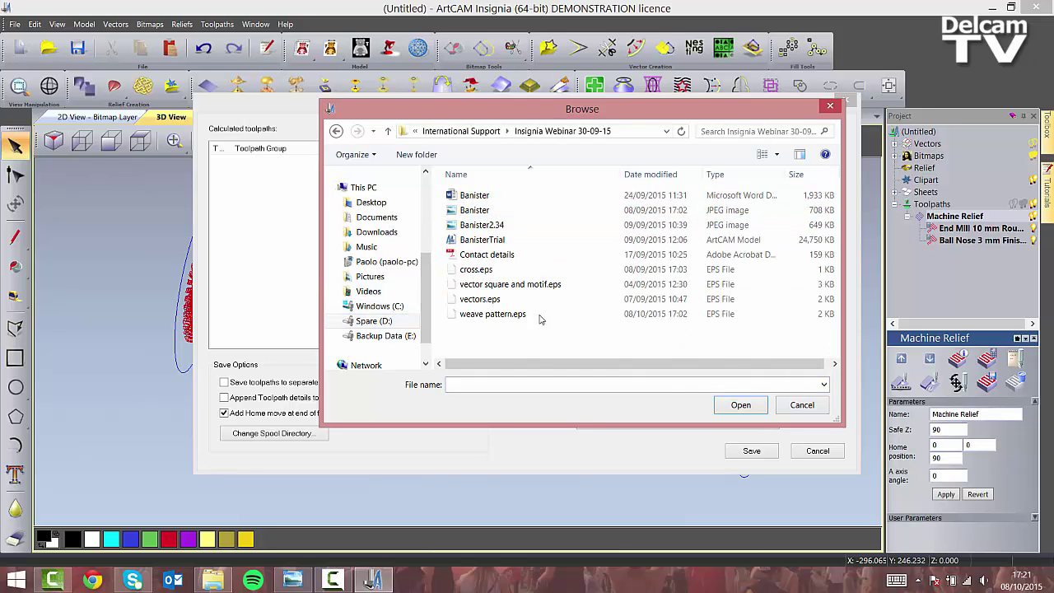
Create a folder named Toolpaths inside the Insignia Webinar 30-09-15 folder
right_click(558, 339)
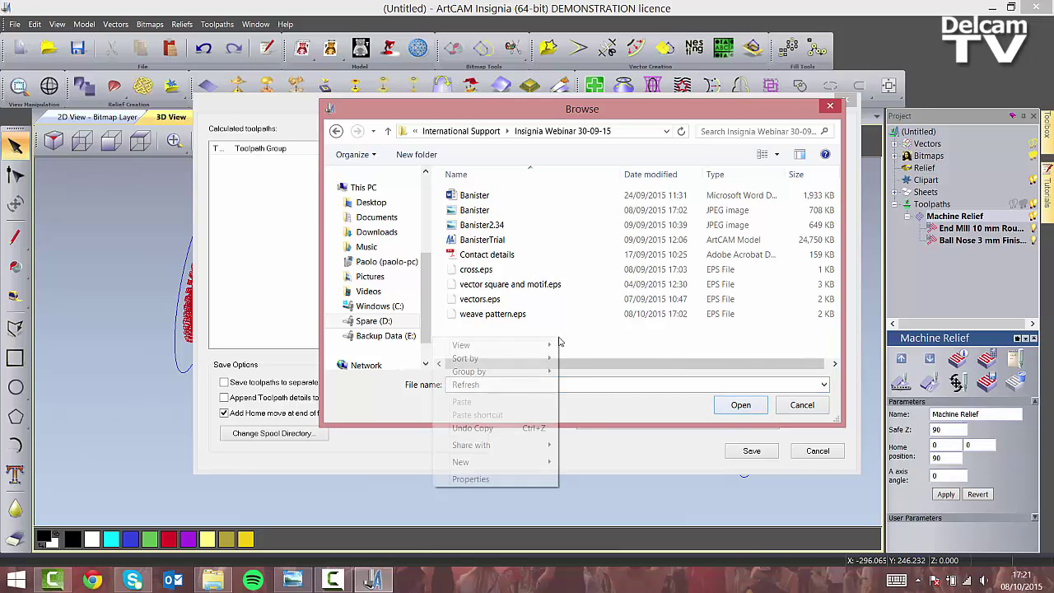
mouse_move(536, 462)
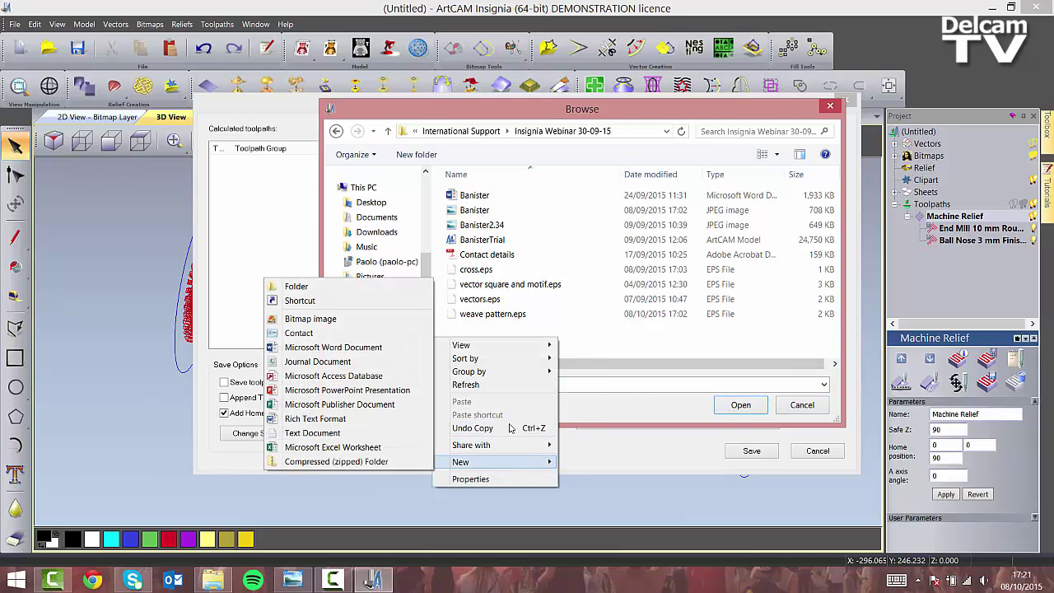
left_click(296, 286)
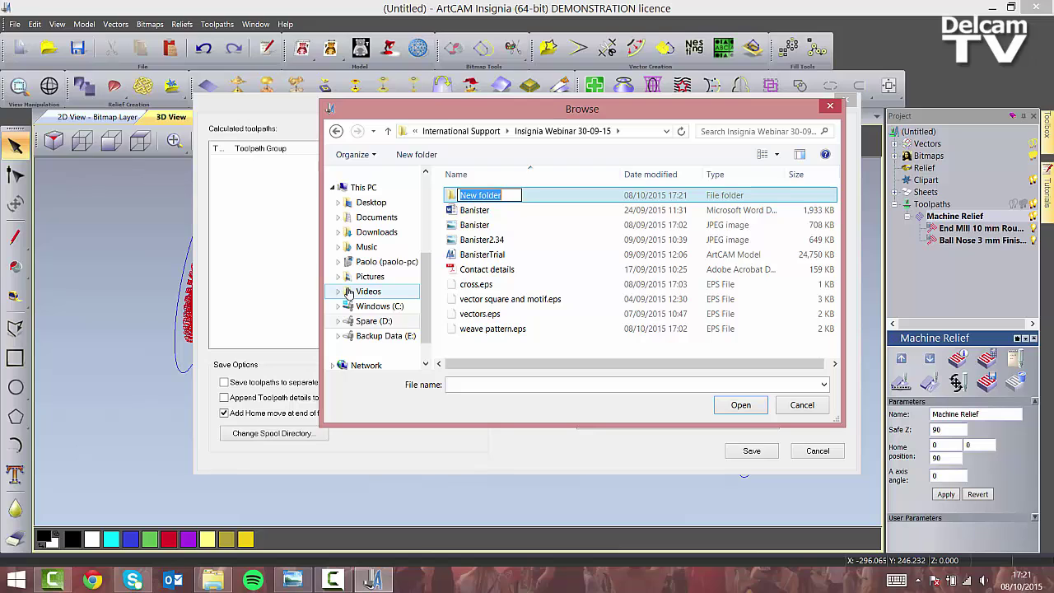
type("Toolp")
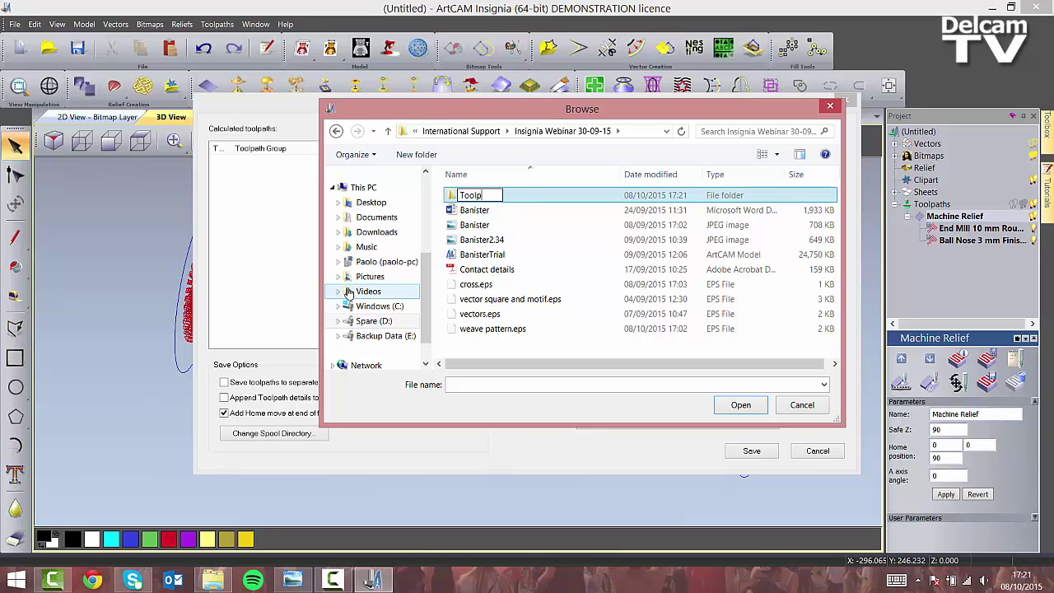
type("aths")
left_click(552, 238)
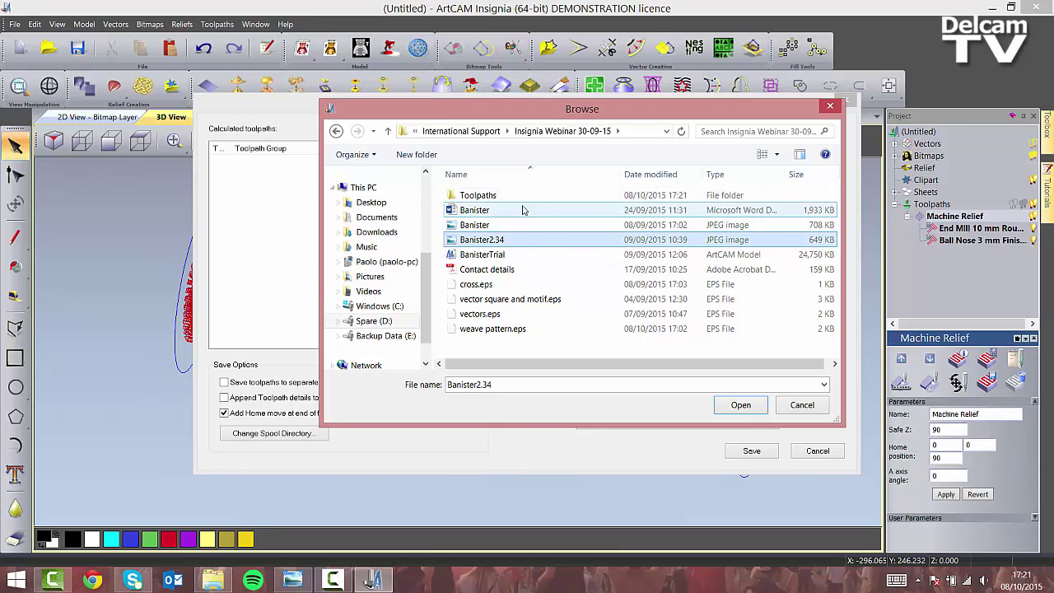
Use the Toolpaths folder as the save location and name the output file banister
left_click(494, 195)
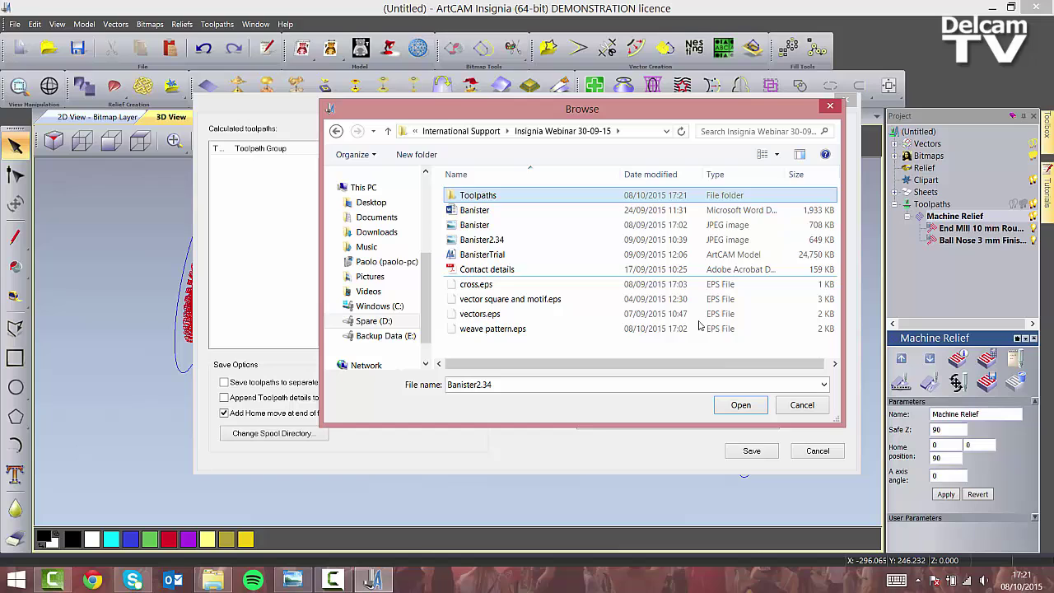
left_click(479, 196)
left_click(474, 210)
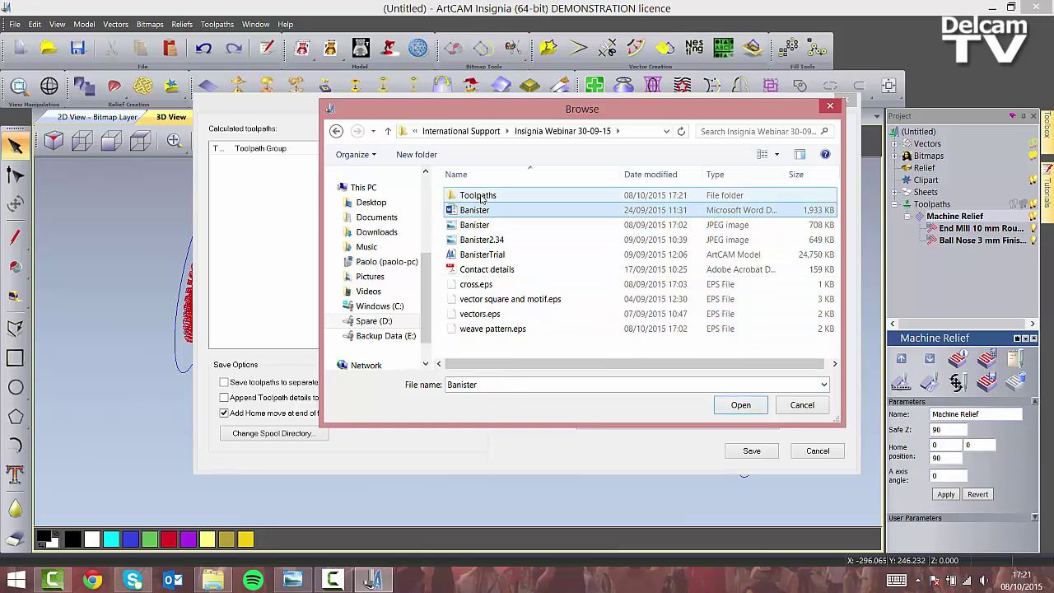
left_click(482, 200)
left_click(741, 405)
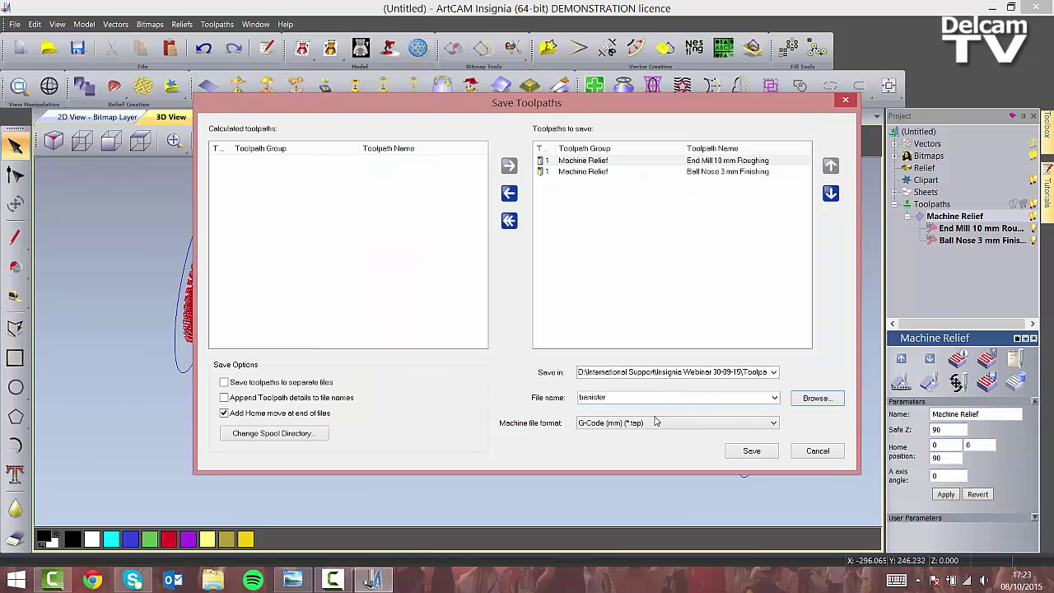
Save the toolpaths as G-Code (mm) (*.tap) in separate files, with toolpath details appended to the file names
left_click(642, 424)
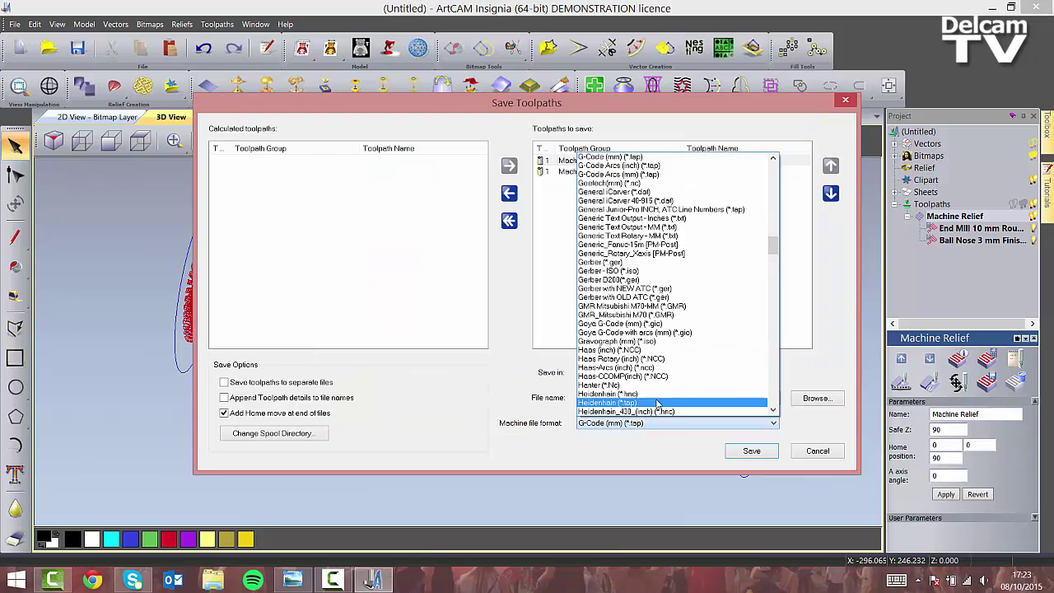
left_click(642, 157)
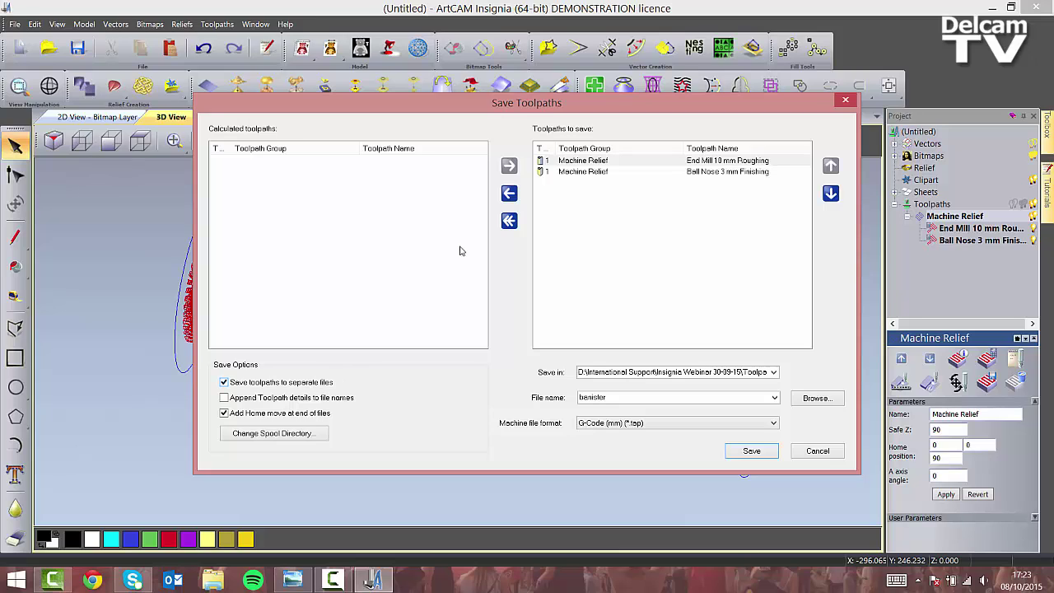
left_click(317, 400)
left_click(763, 451)
Switch to File Explorer, open the Toolpaths folder in Insignia Webinar 30-09-15 on drive D:, and widen the Name column to read the full file names
left_click(212, 580)
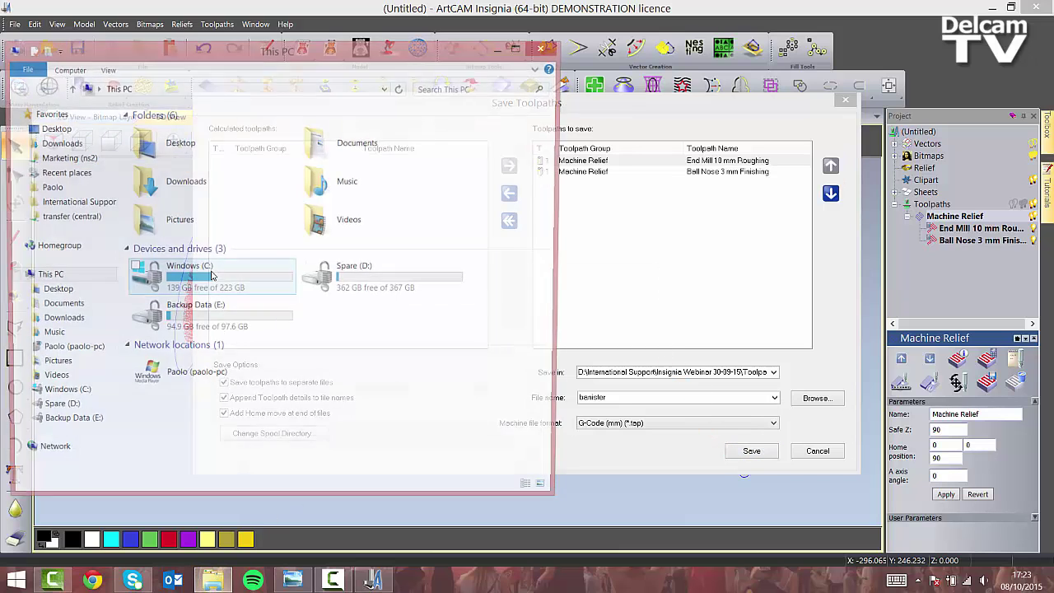
left_click(55, 409)
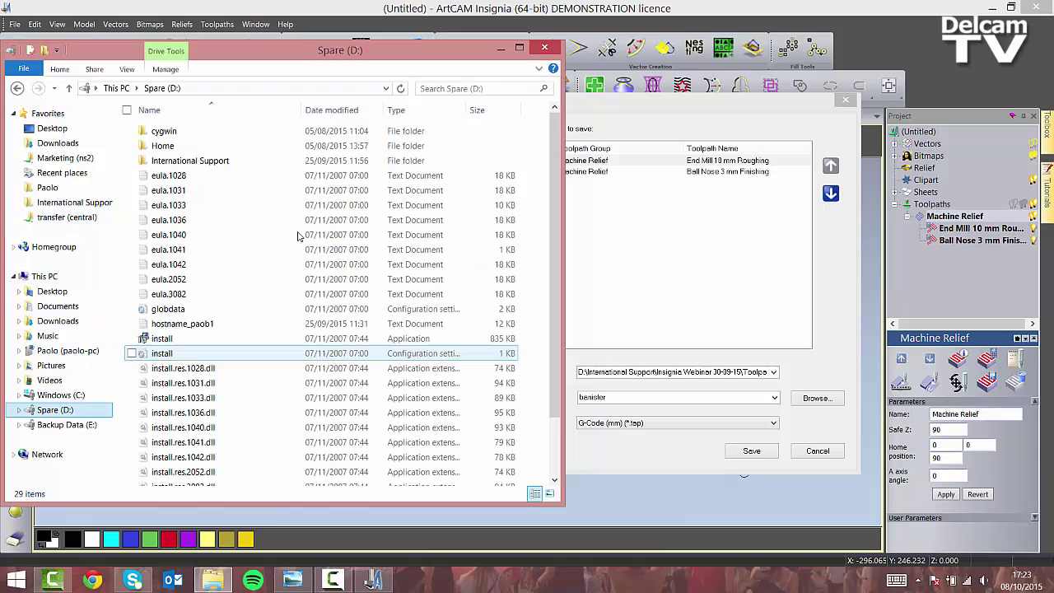
double_click(201, 160)
double_click(207, 134)
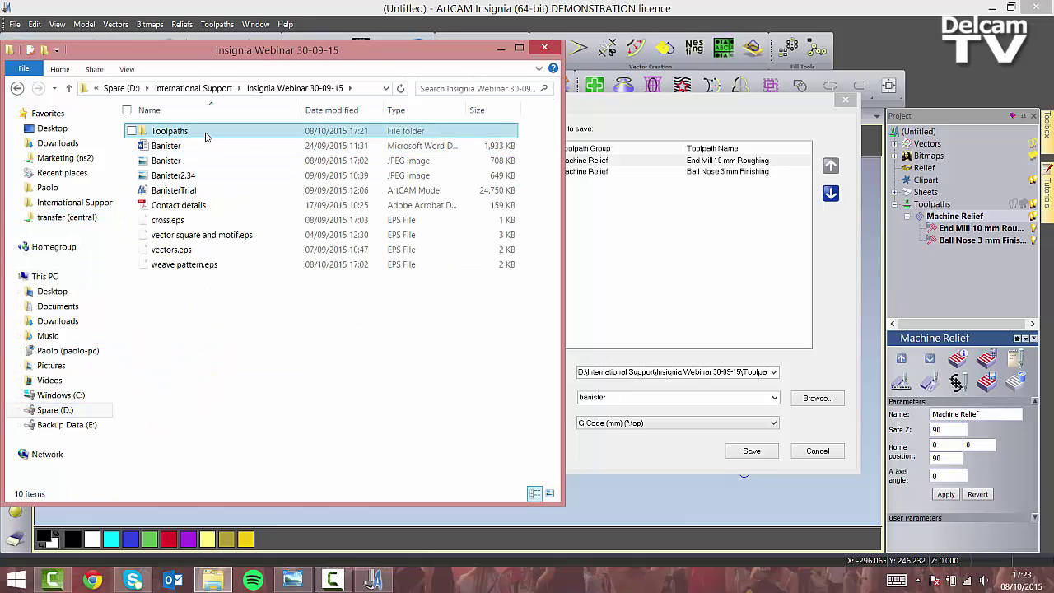
double_click(207, 135)
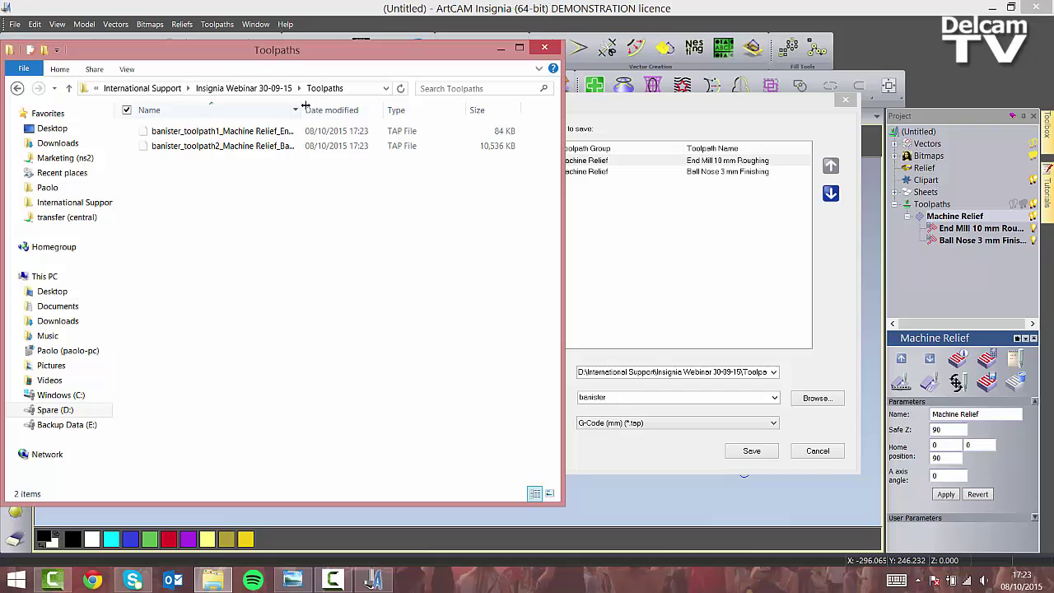
left_click_drag(302, 110, 414, 114)
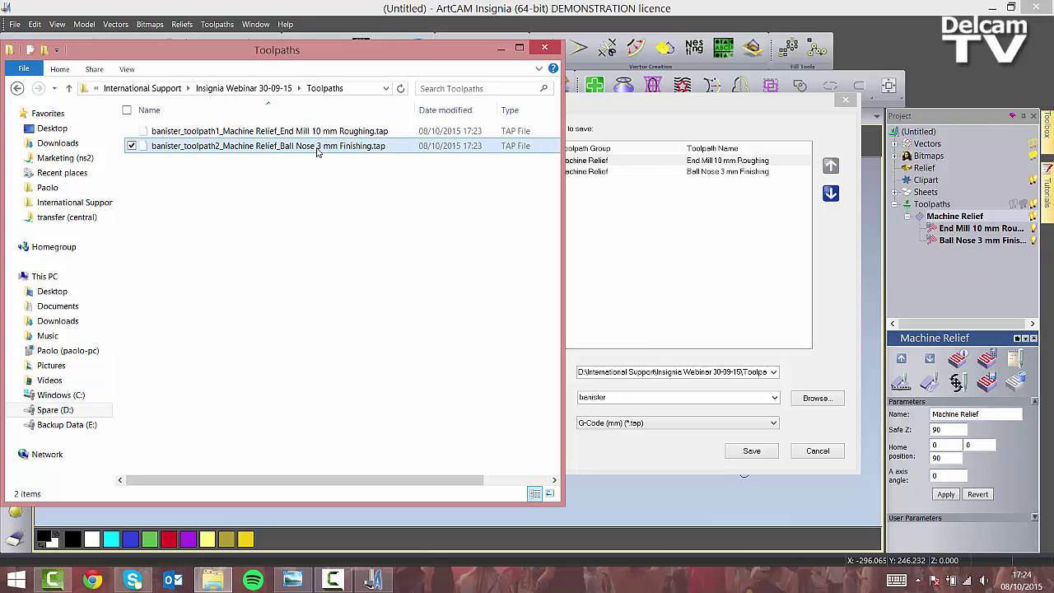
Open the Ball Nose 3 mm Finishing .tap file in Notepad++ and maximize its window
right_click(317, 149)
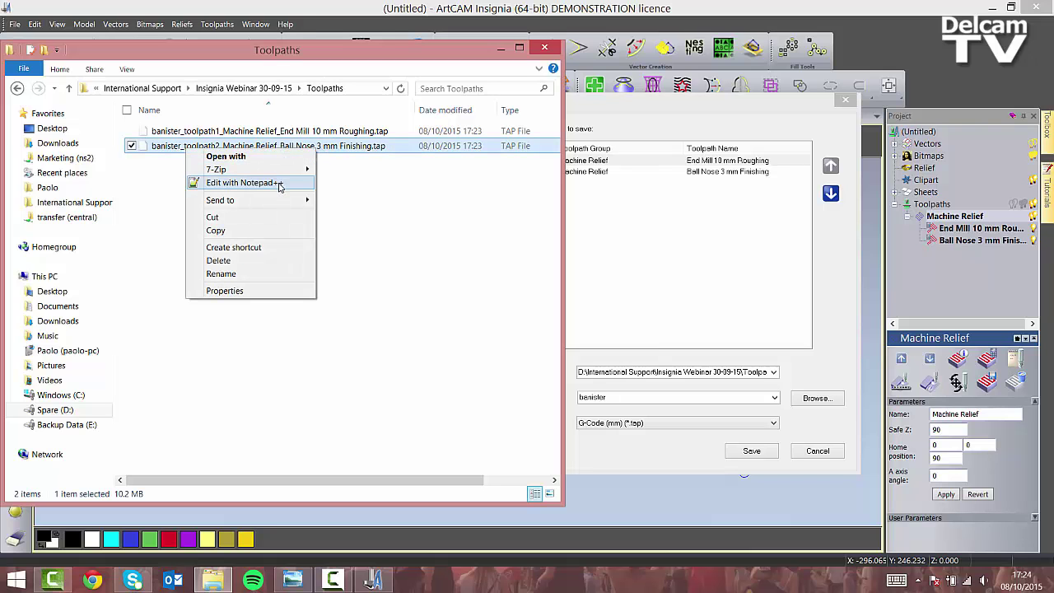
left_click(279, 183)
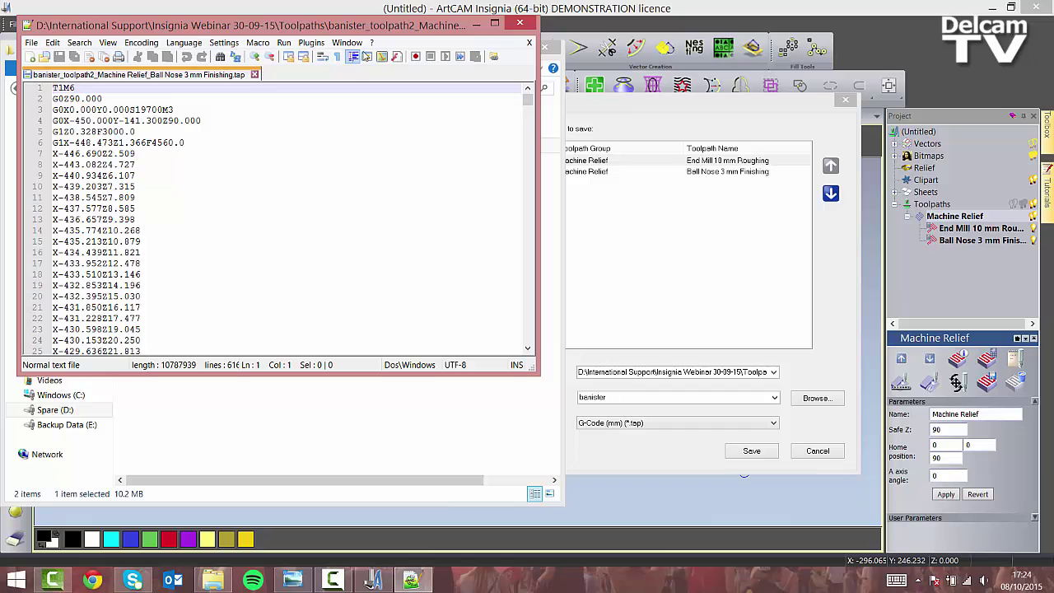
double_click(370, 31)
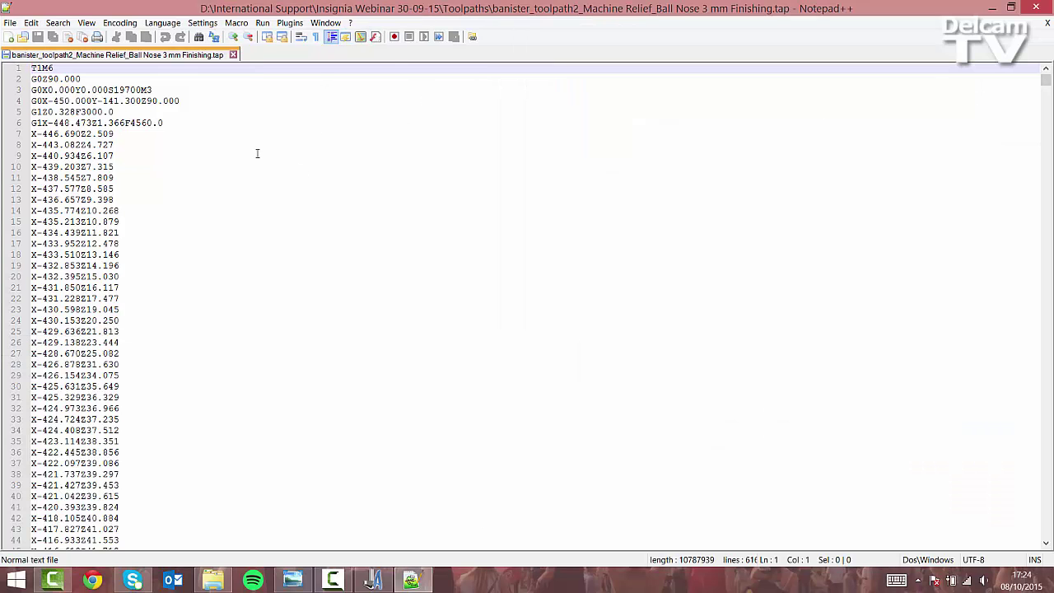
Examine the finishing G-code's opening lines and the X and Z coordinates that follow
left_click(132, 123)
scroll(133, 124, "down", 3)
scroll(156, 156, "up", 3)
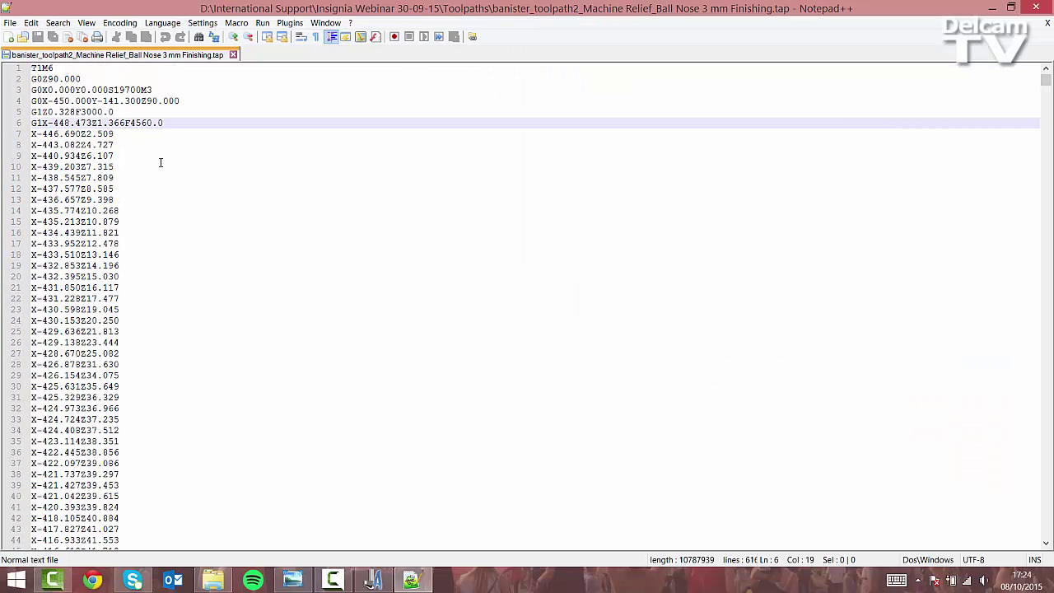
scroll(144, 115, "down", 3)
scroll(142, 105, "down", 17)
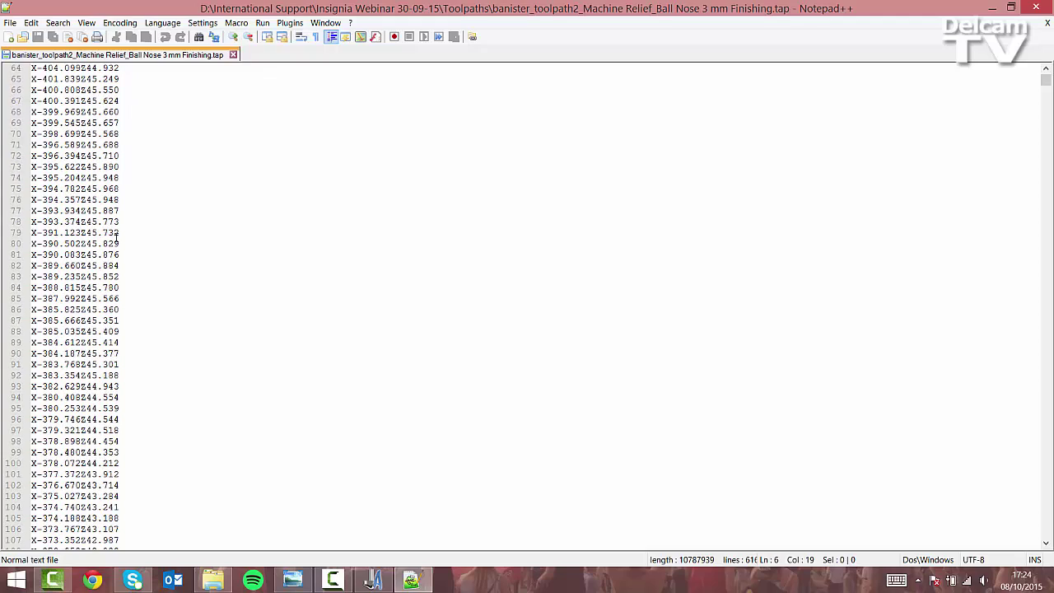
scroll(120, 238, "up", 20)
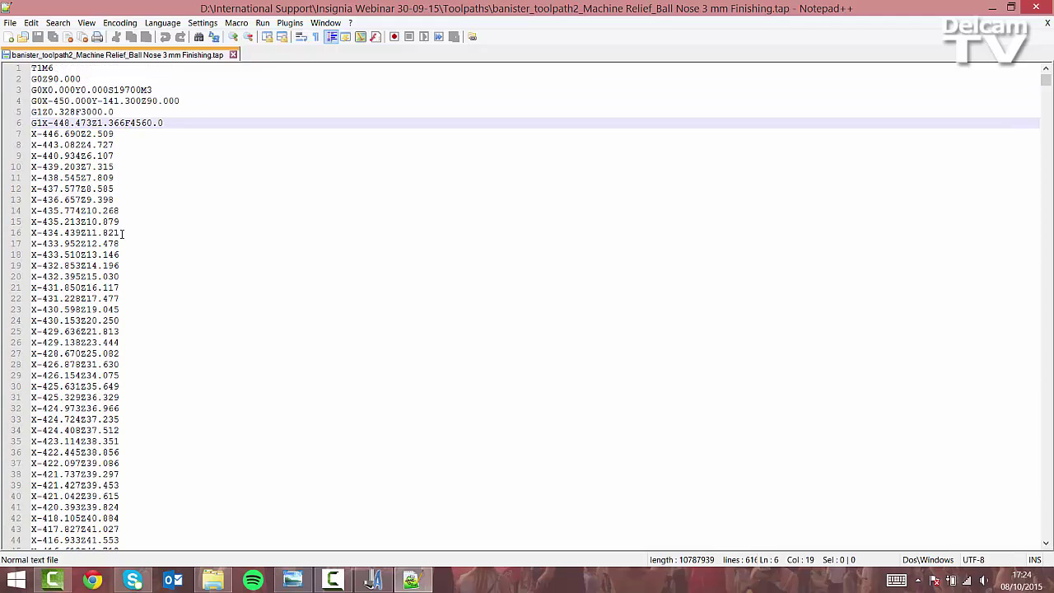
left_click(143, 111)
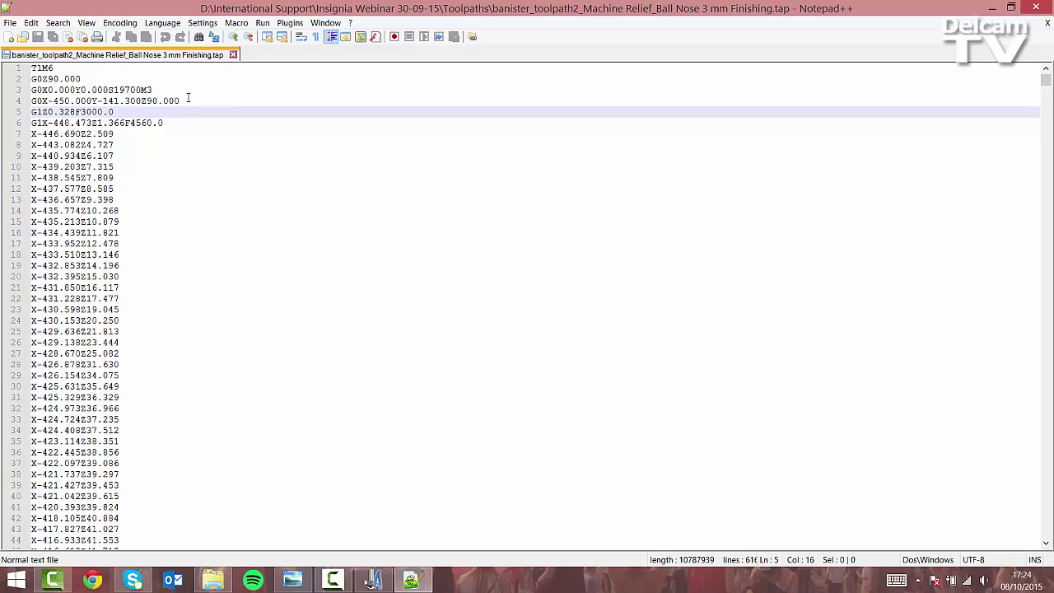
left_click(190, 102)
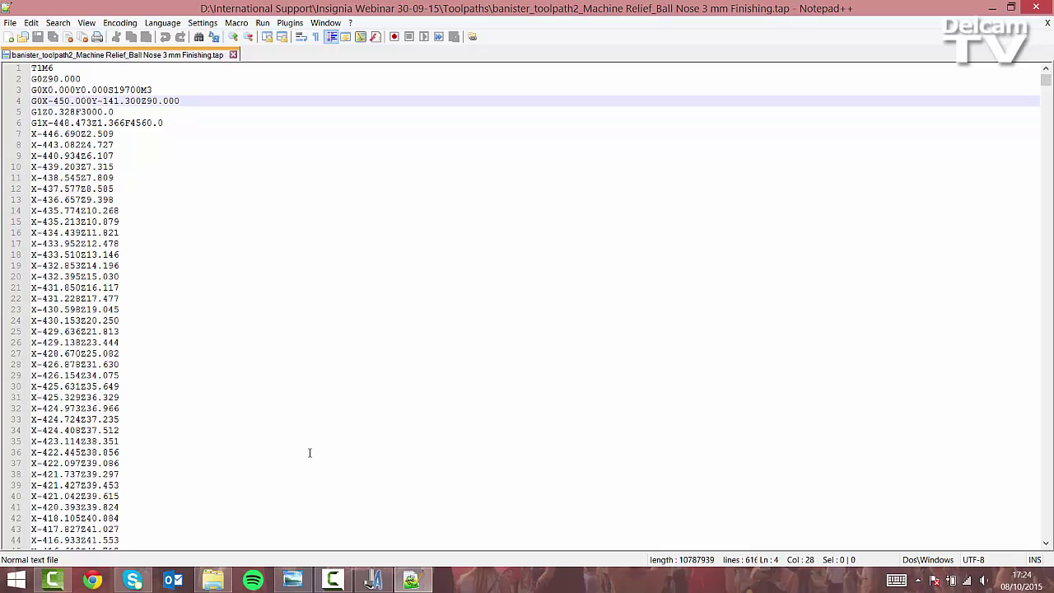
Switch to Windows Photo Viewer to view the Banister2.34 image
left_click(293, 580)
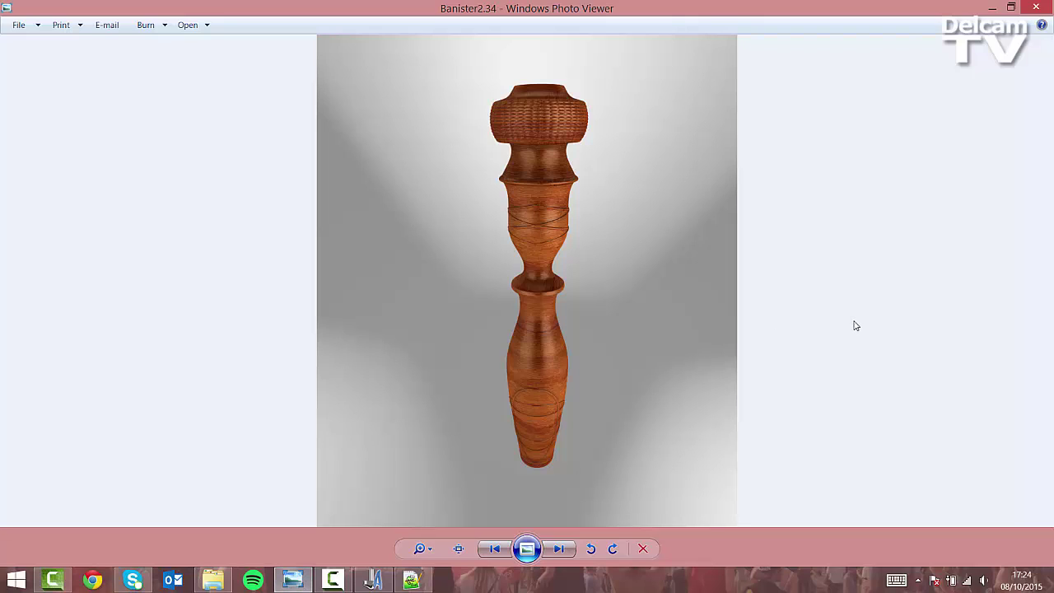